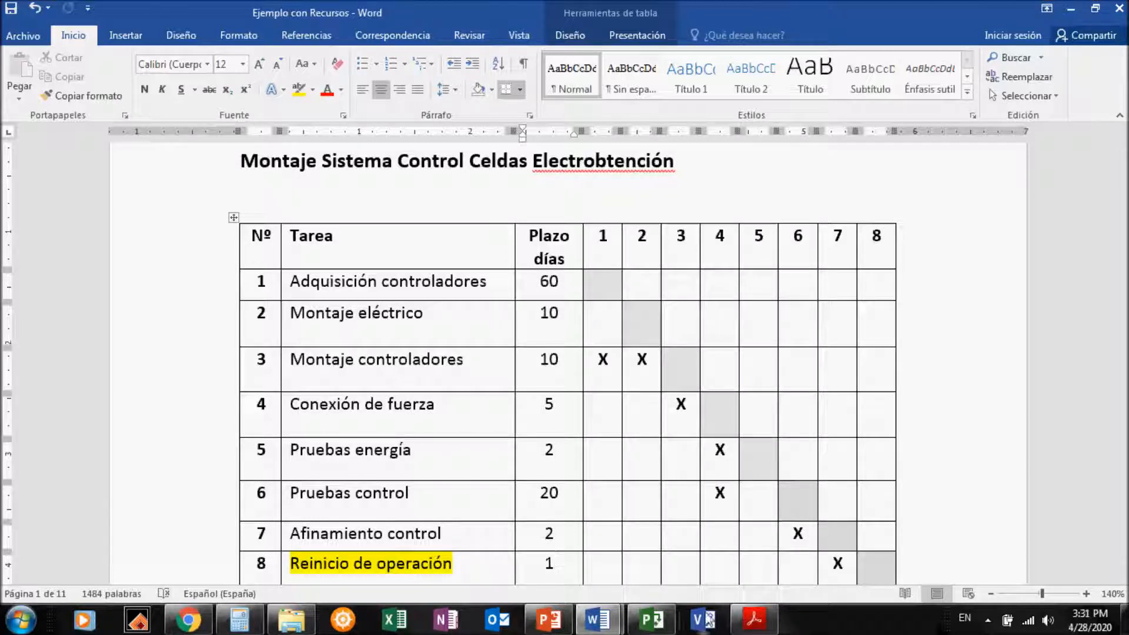
Compare the tasks and durations in the Word document Ejemplo con Recursos with the Project task list, including the Reinicio de operación milestone
left_click(649, 619)
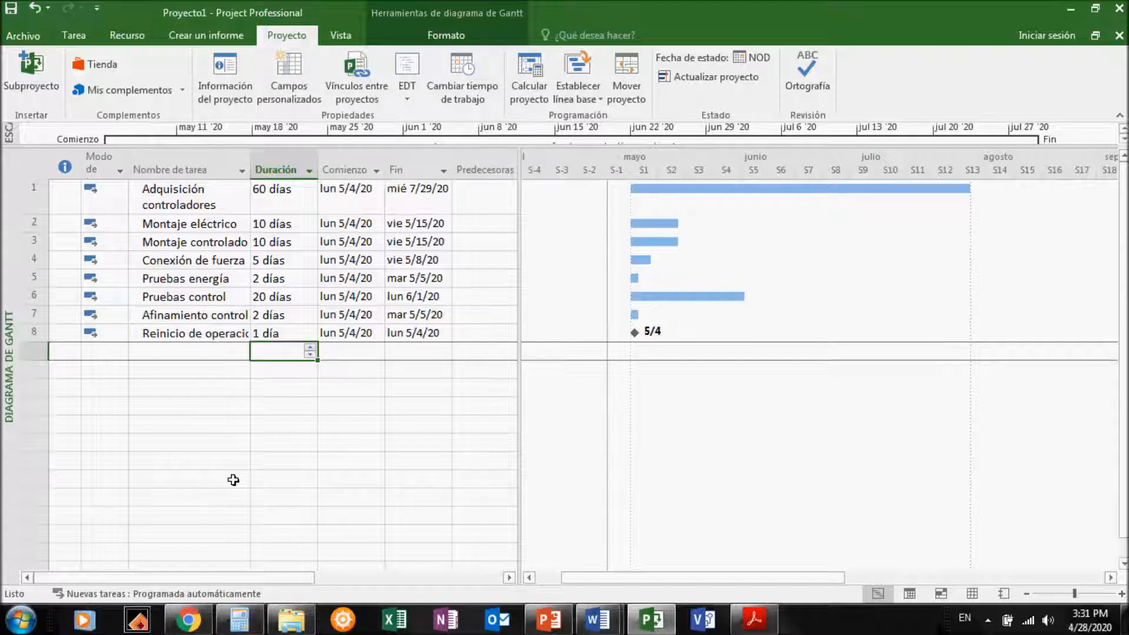
left_click(594, 626)
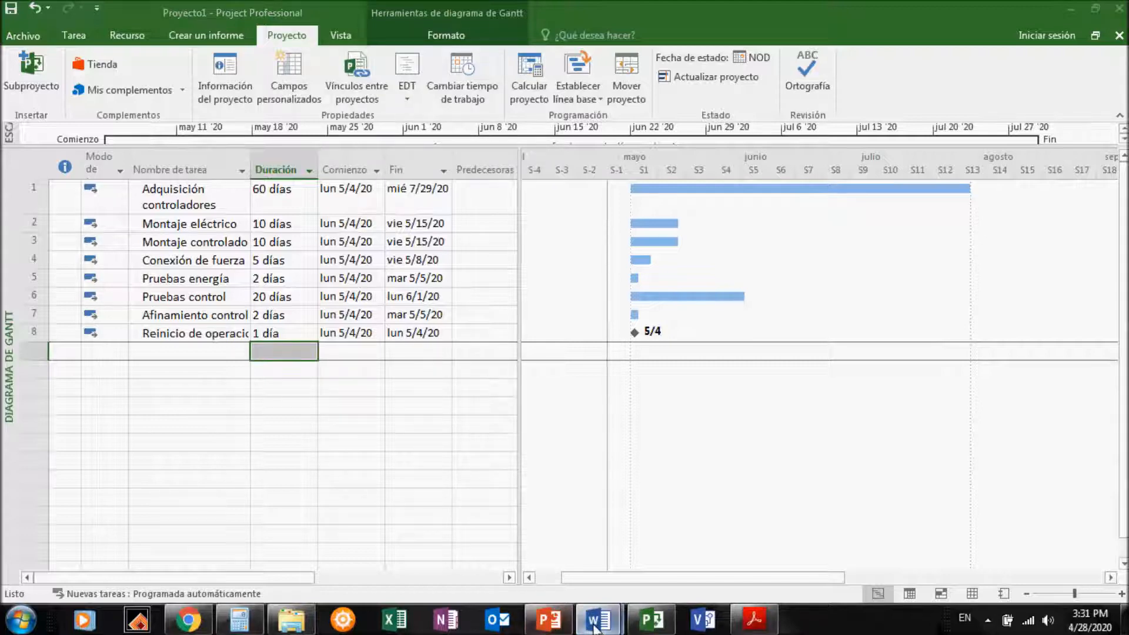
left_click(558, 560)
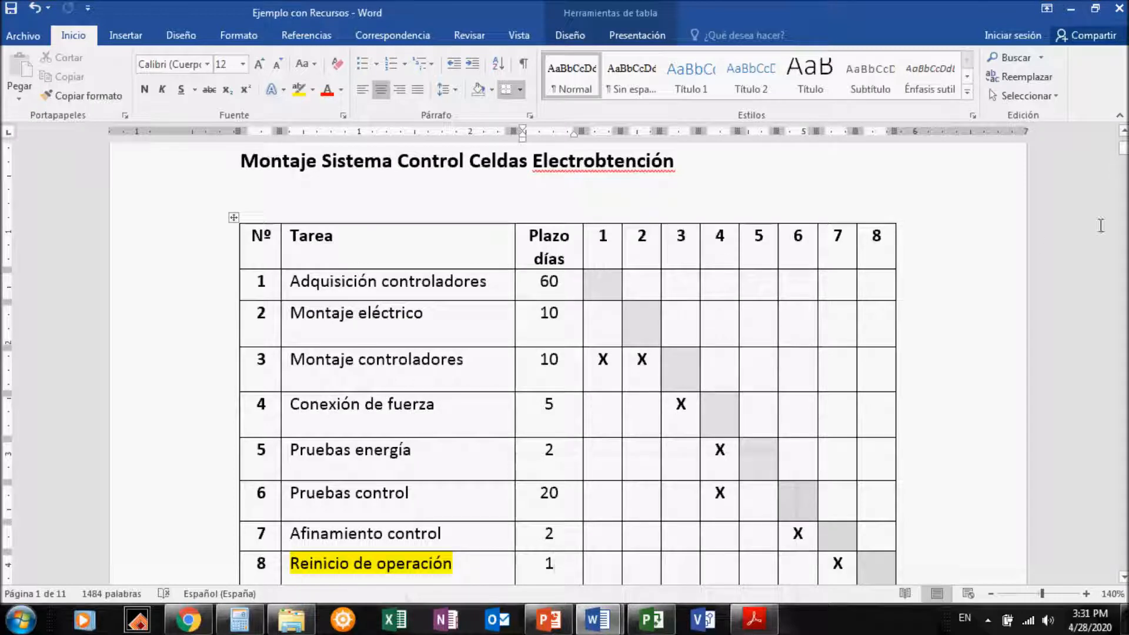
left_click(1122, 579)
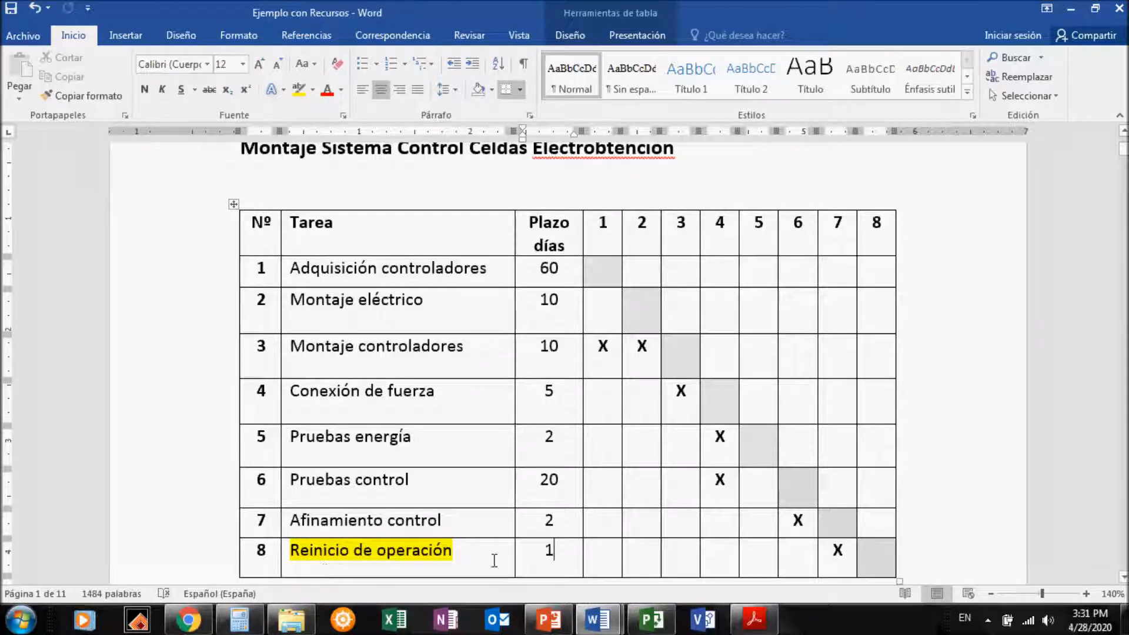
left_click(647, 619)
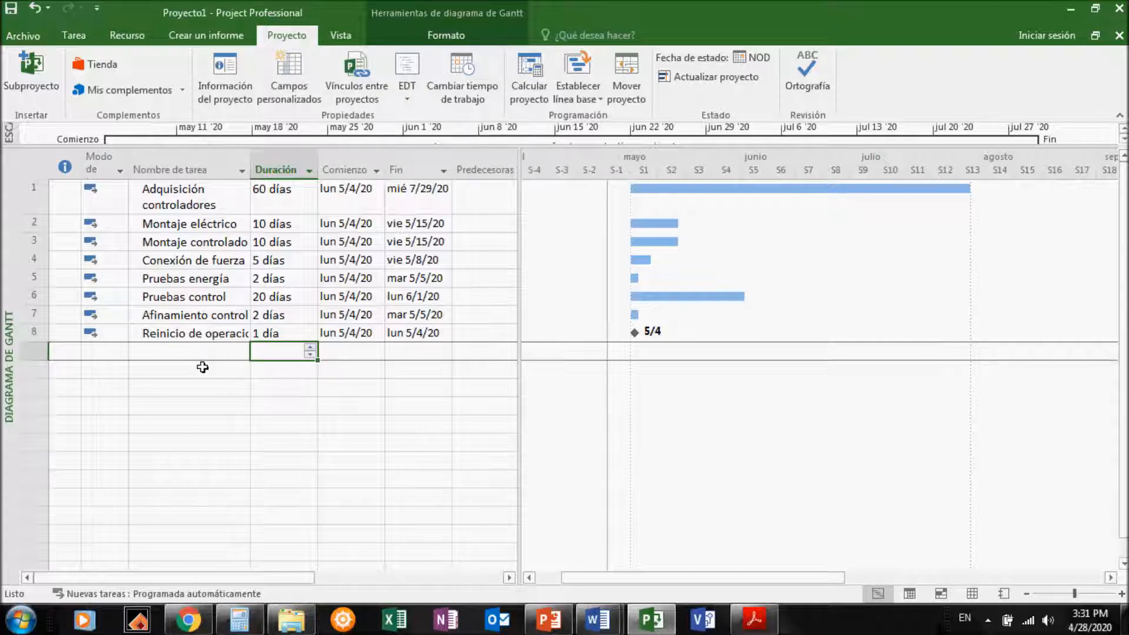
left_click(281, 214)
left_click(288, 337)
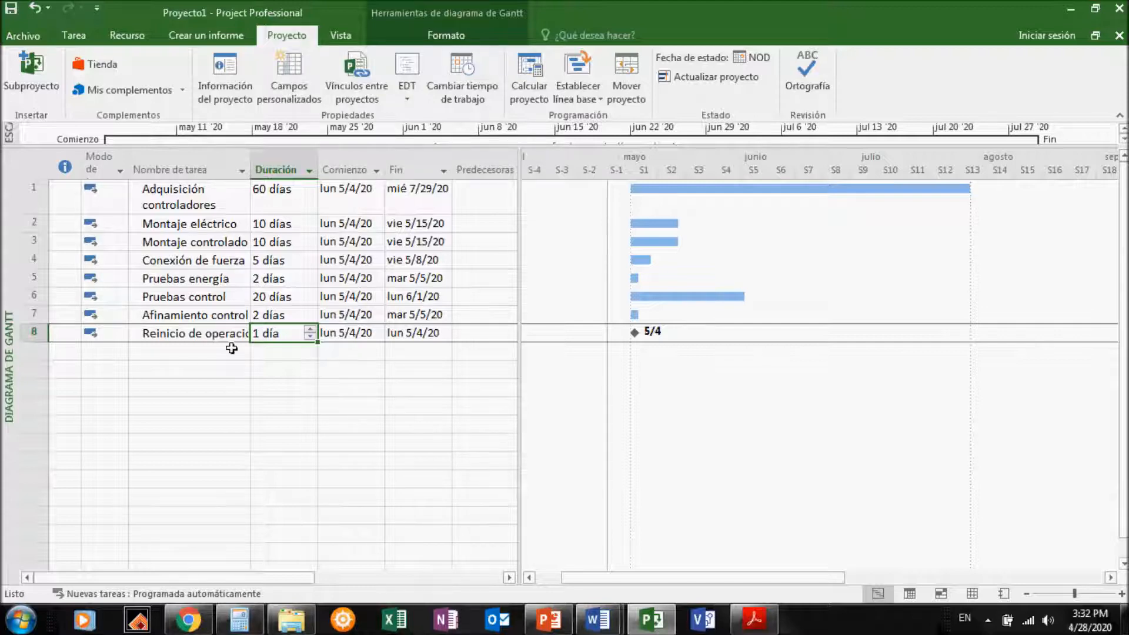
left_click(49, 344)
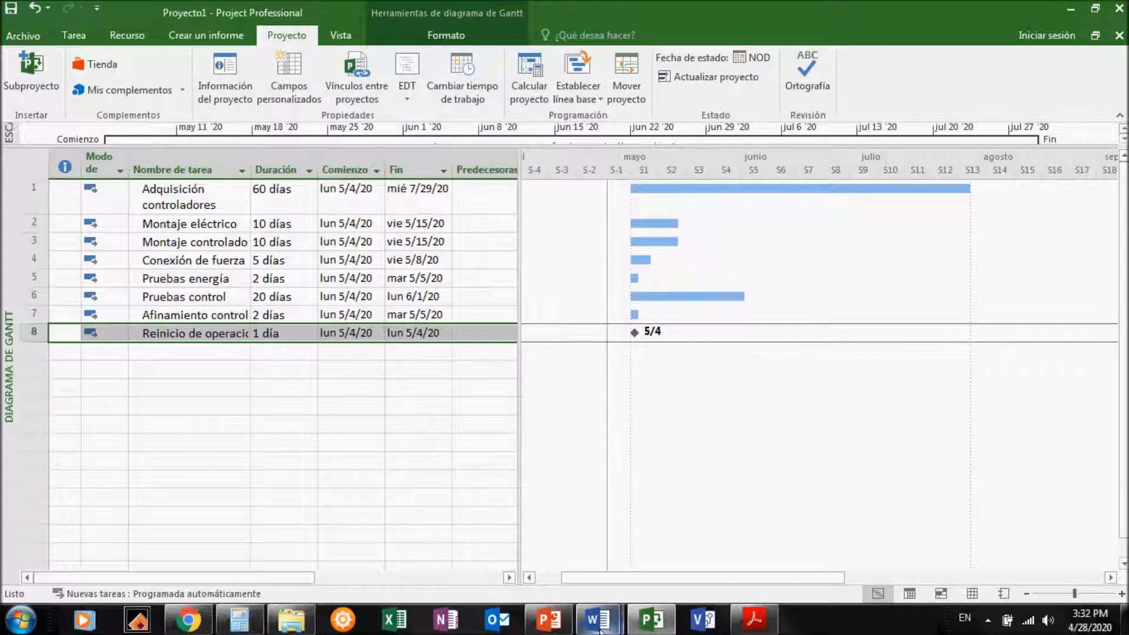
mouse_move(597, 620)
left_click(556, 565)
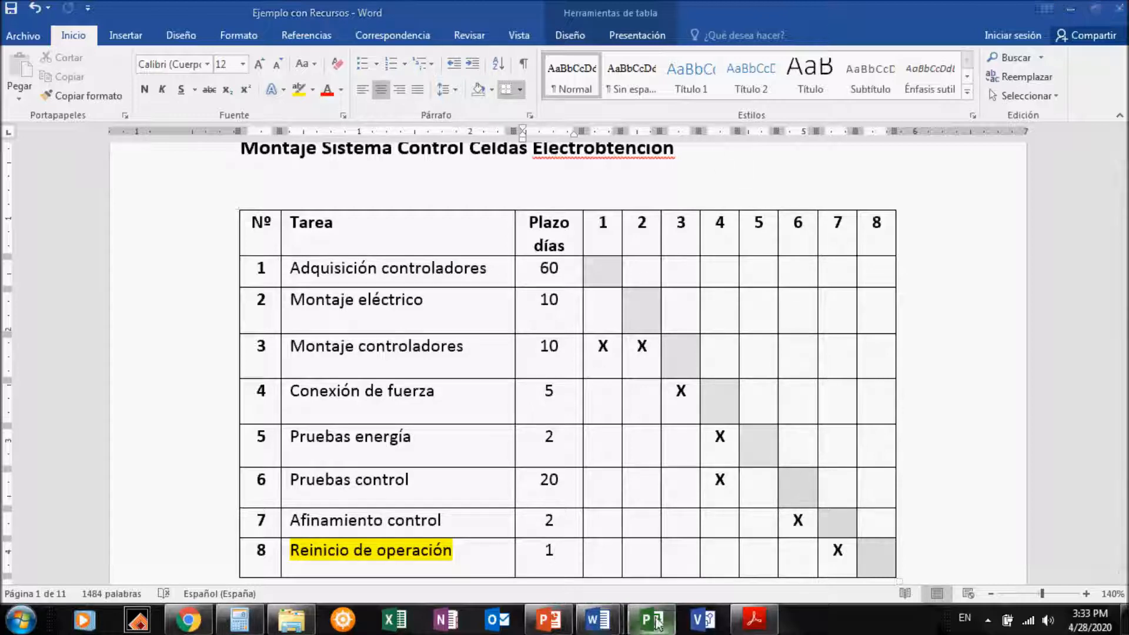
Switch to Project and set the font size of the entire task table to 14
mouse_move(657, 623)
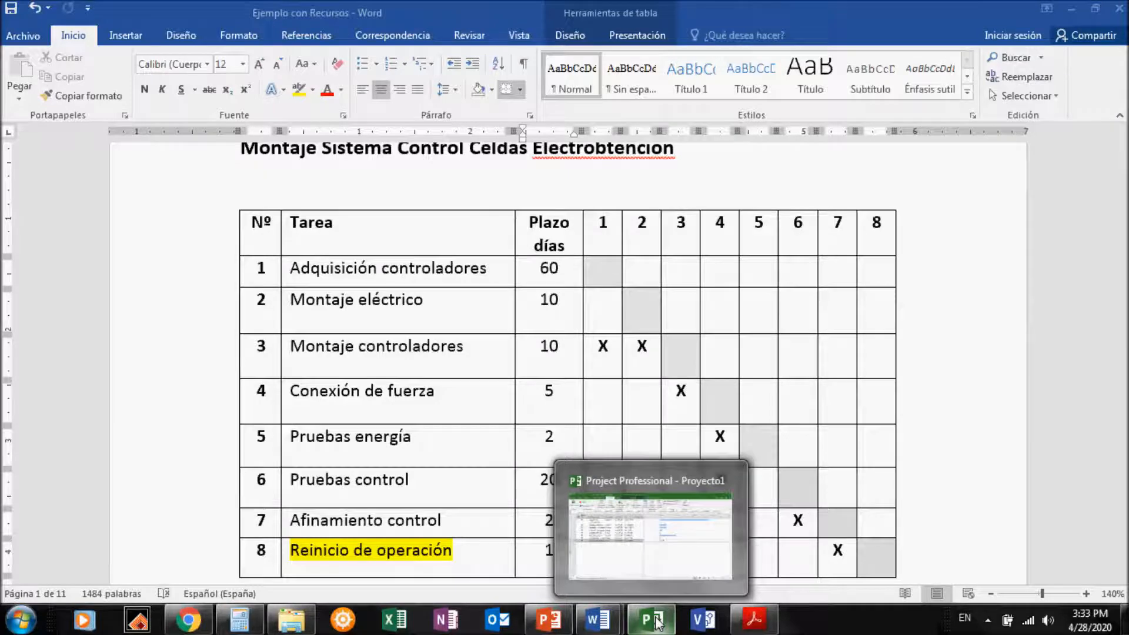
left_click(657, 623)
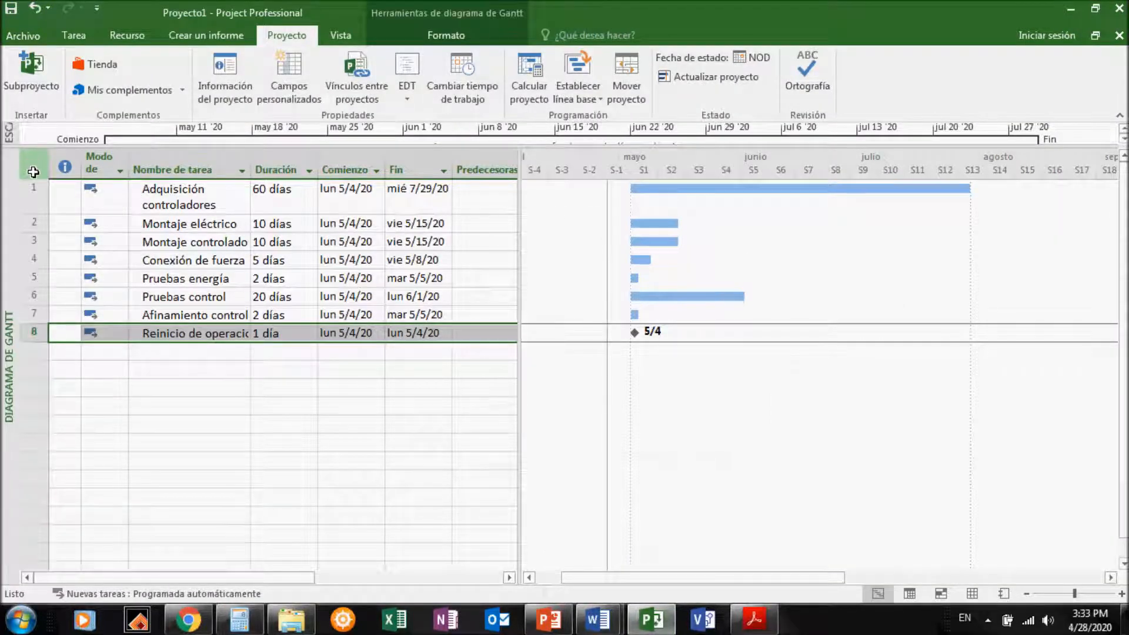
left_click(33, 170)
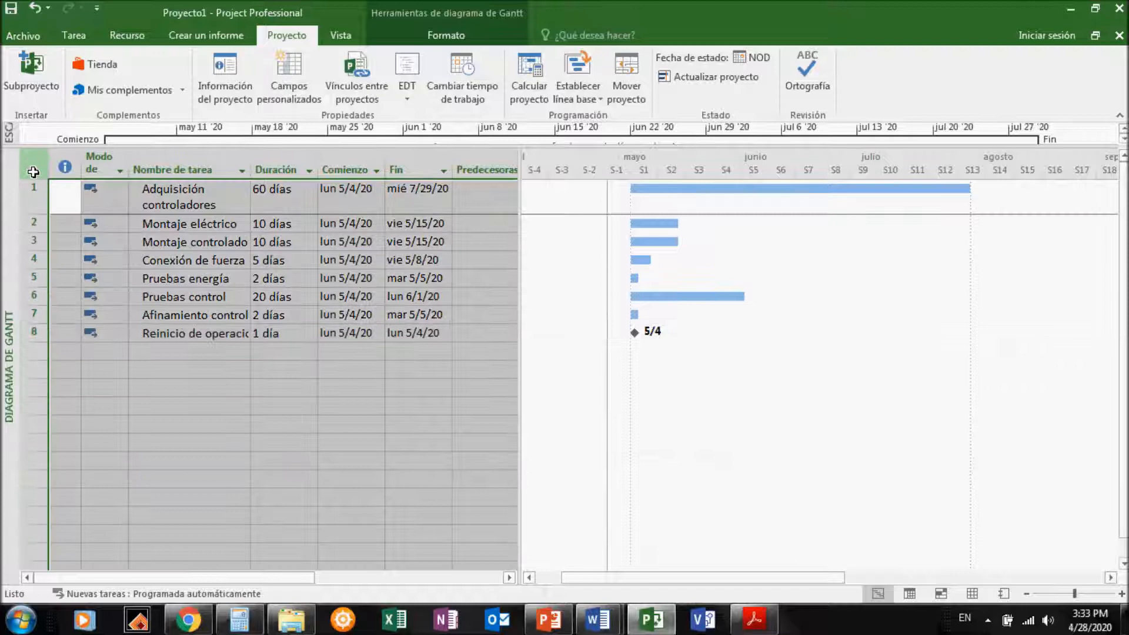
left_click(74, 36)
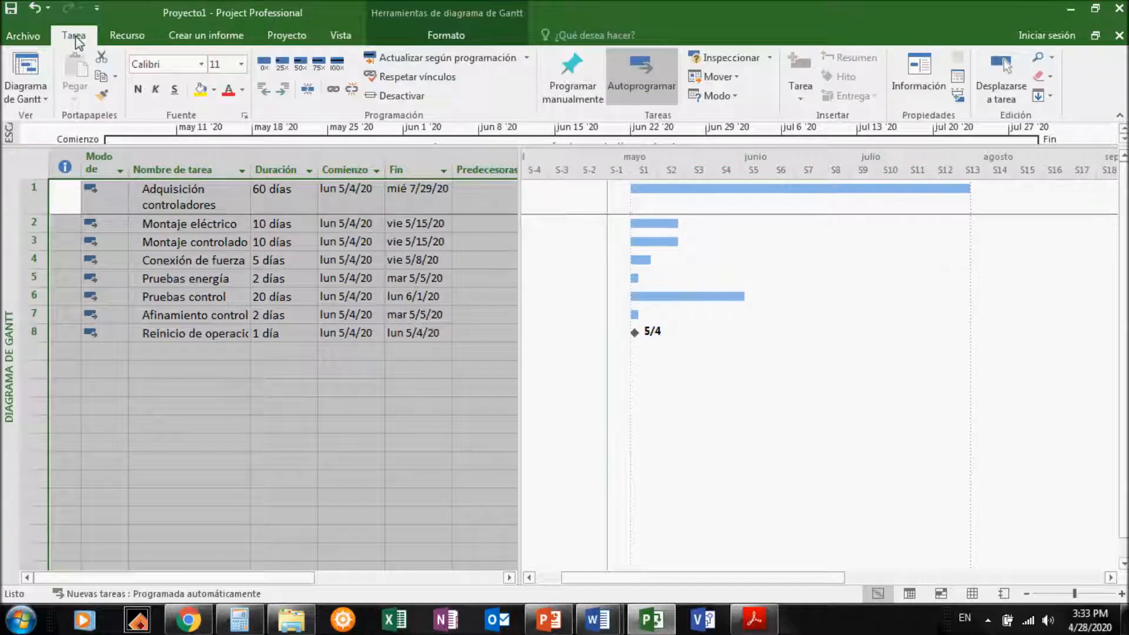
left_click(241, 66)
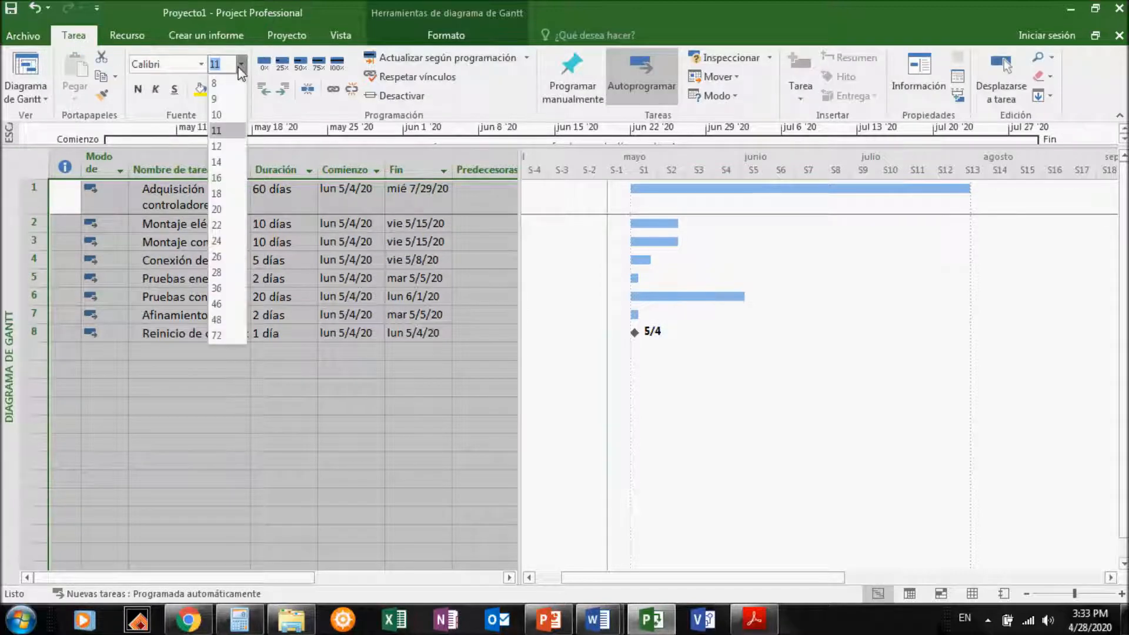
left_click(217, 162)
left_click(233, 400)
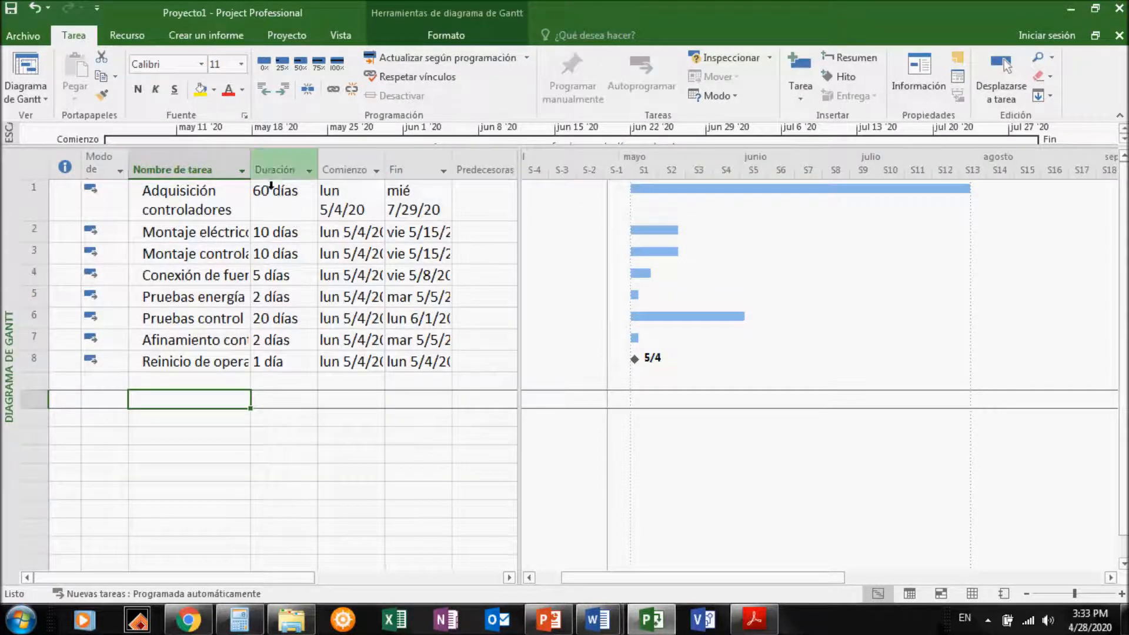
Widen the Nombre de tarea column to fit the task names on one line and narrow the Modo de tarea column
left_click_drag(251, 173, 295, 176)
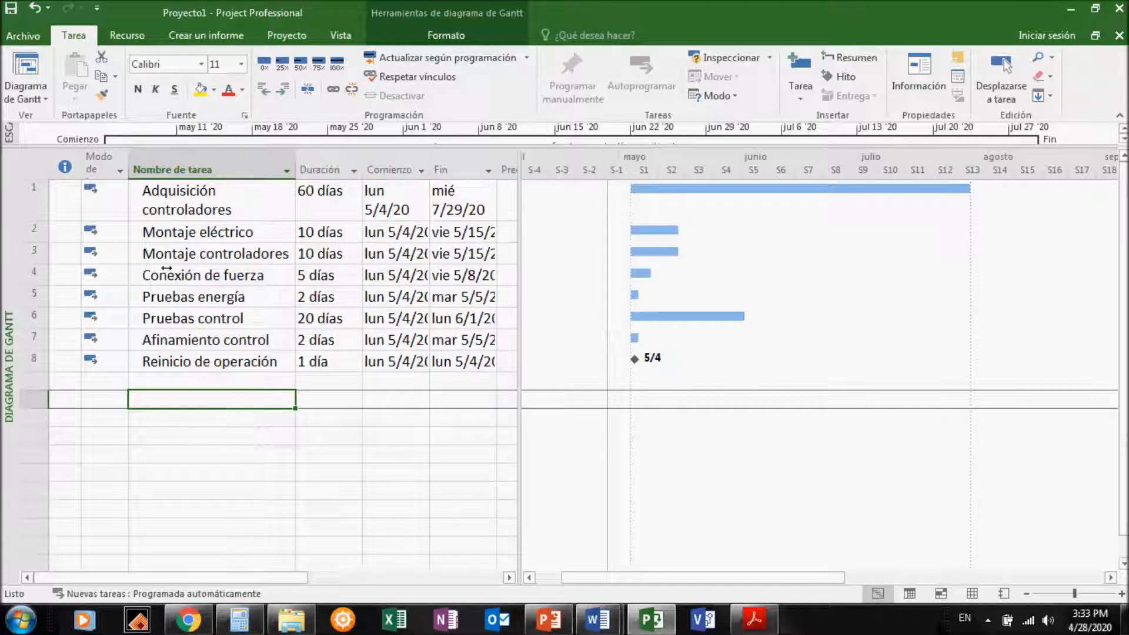
left_click_drag(129, 171, 114, 170)
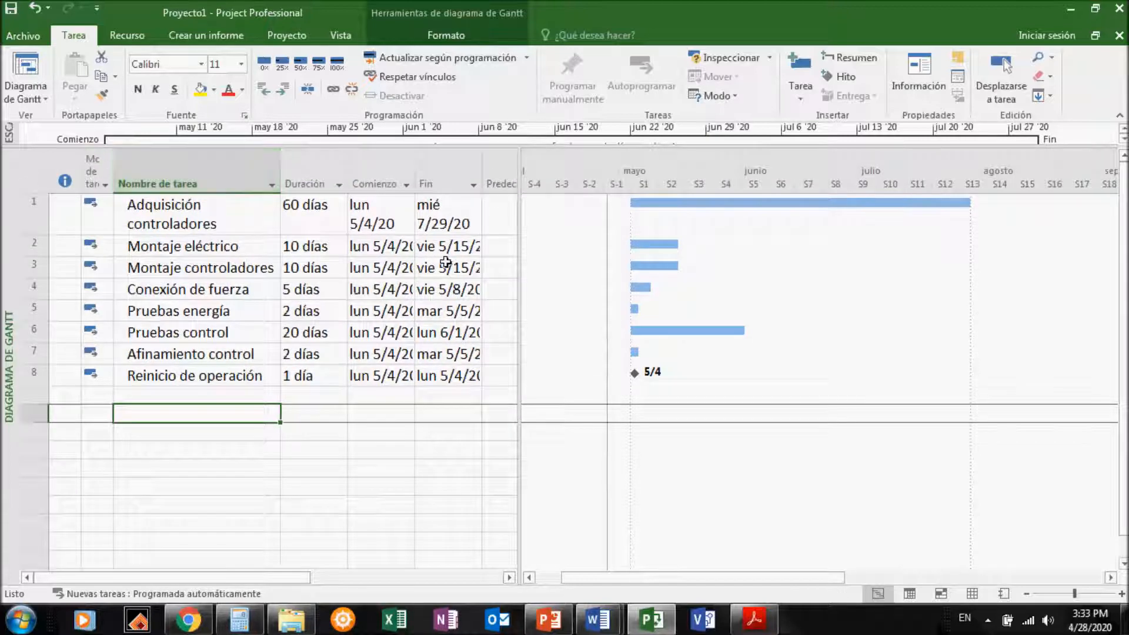
left_click(348, 512)
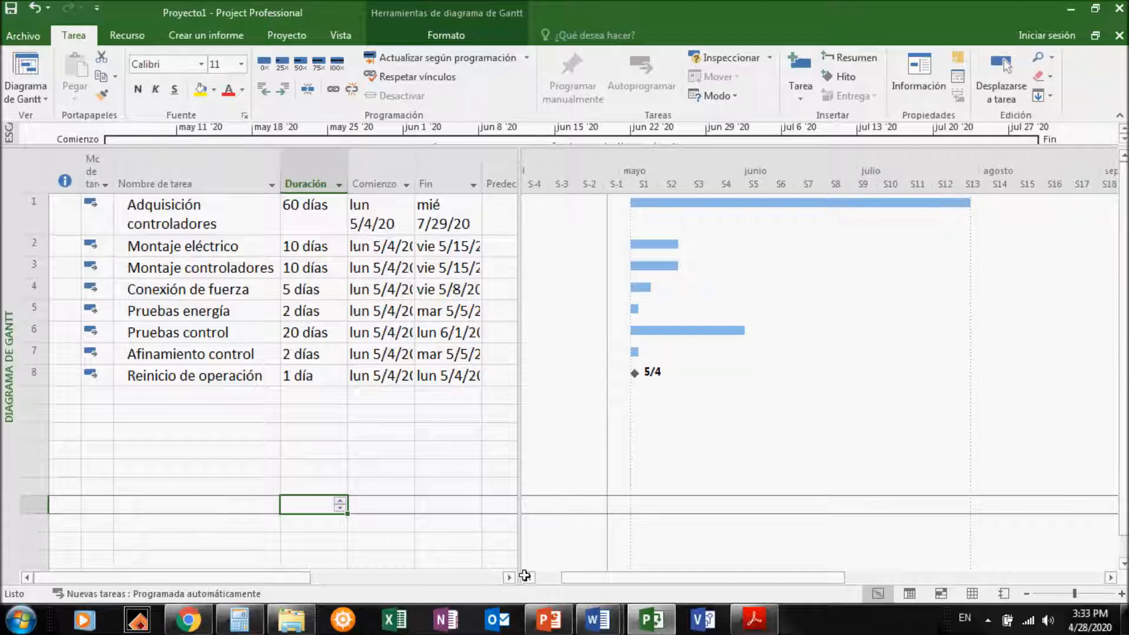
Examine the predecessor marks for Montaje controladores in the Word table and locate the same task in Project
left_click(597, 629)
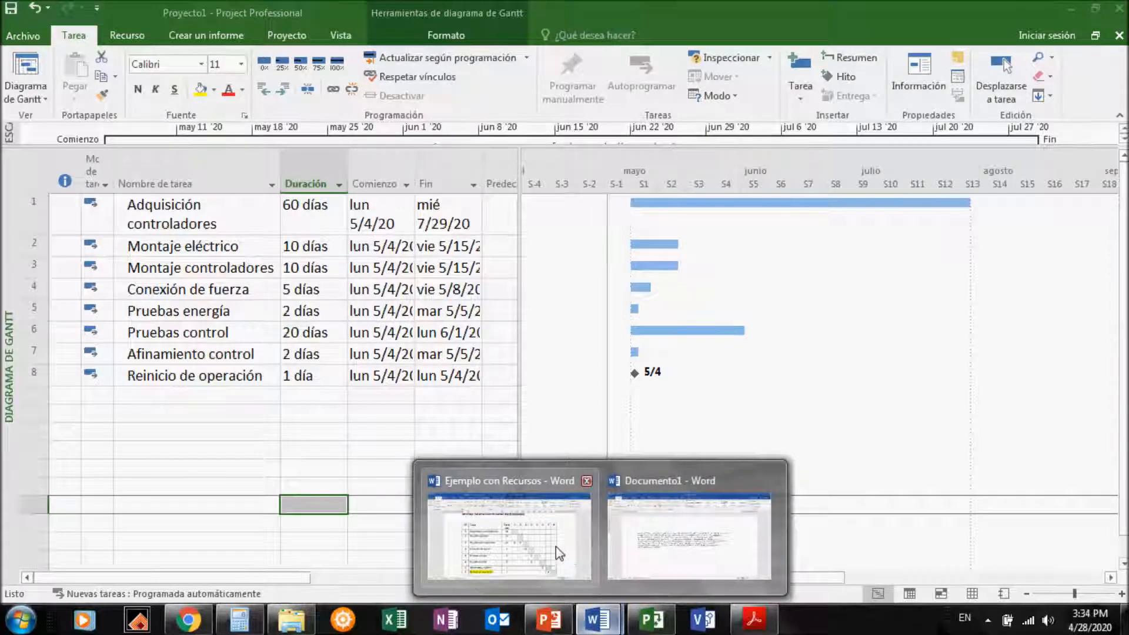
left_click(555, 546)
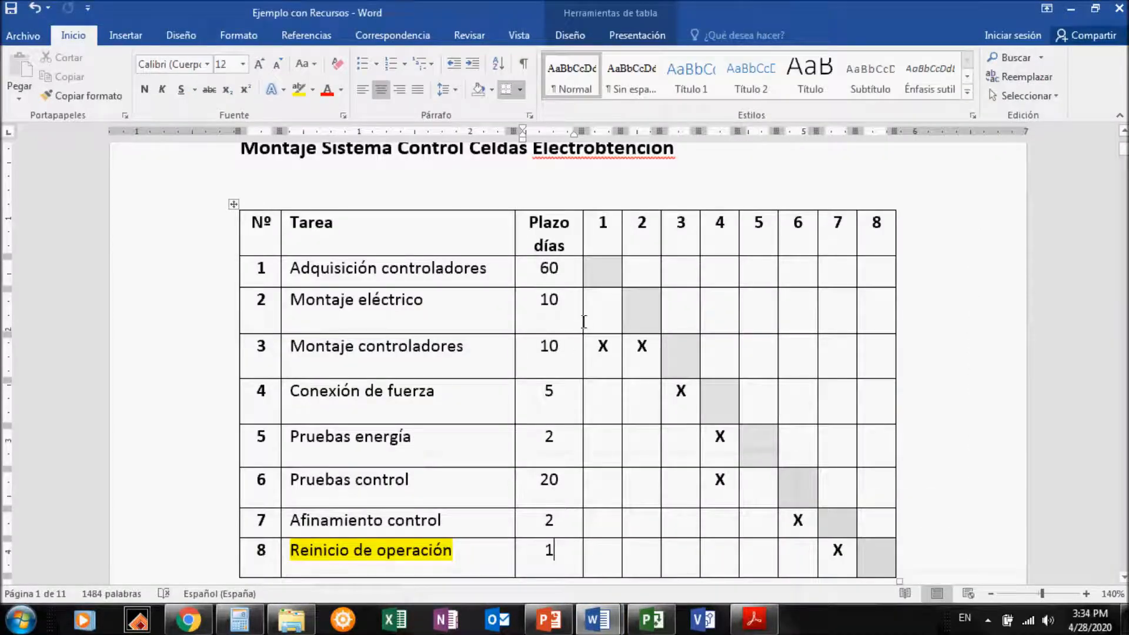
left_click_drag(262, 361, 644, 350)
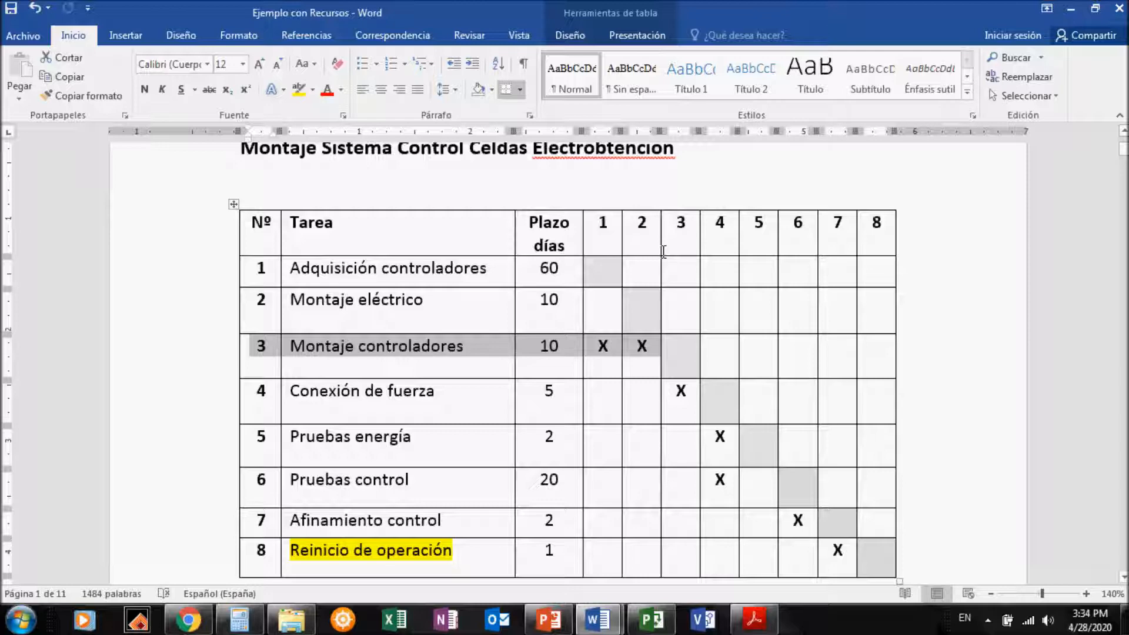
left_click(653, 622)
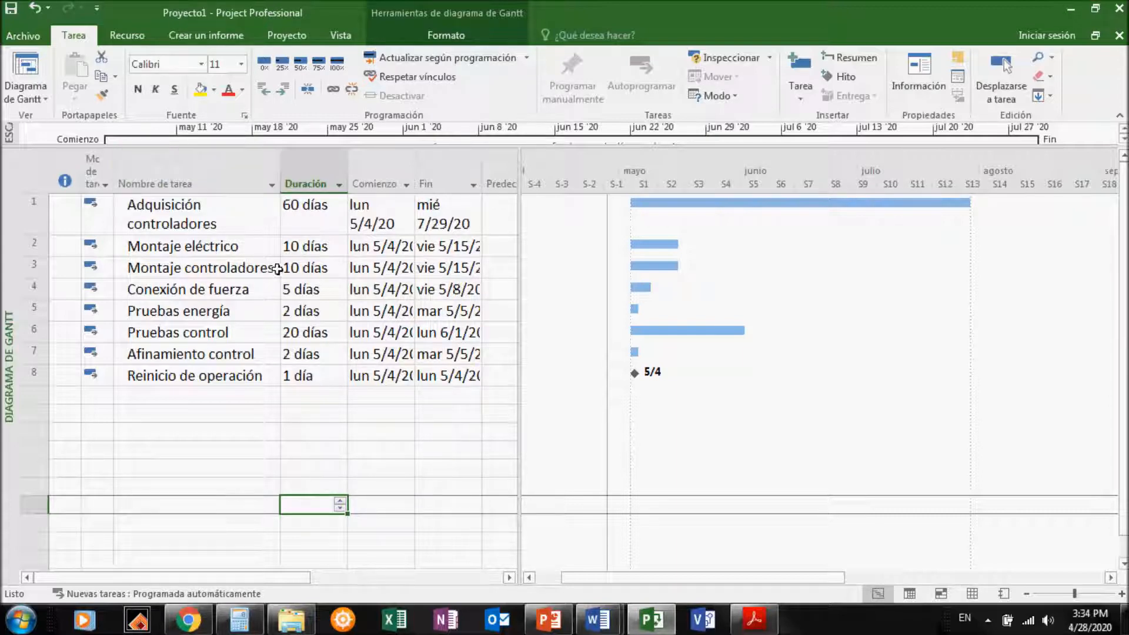
left_click(254, 273)
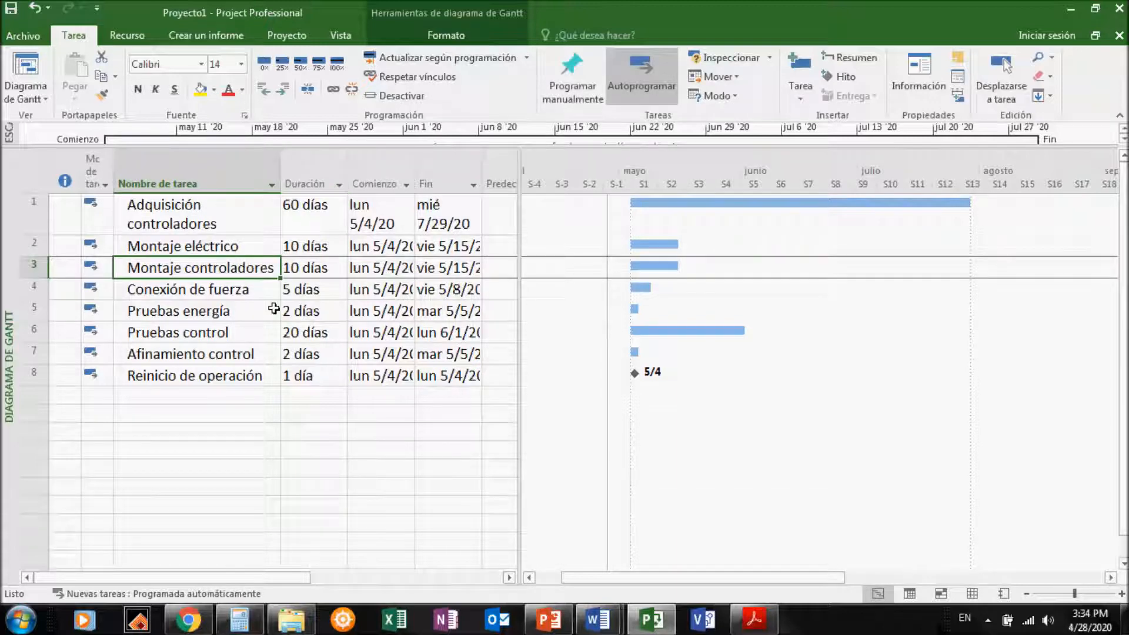
left_click(598, 618)
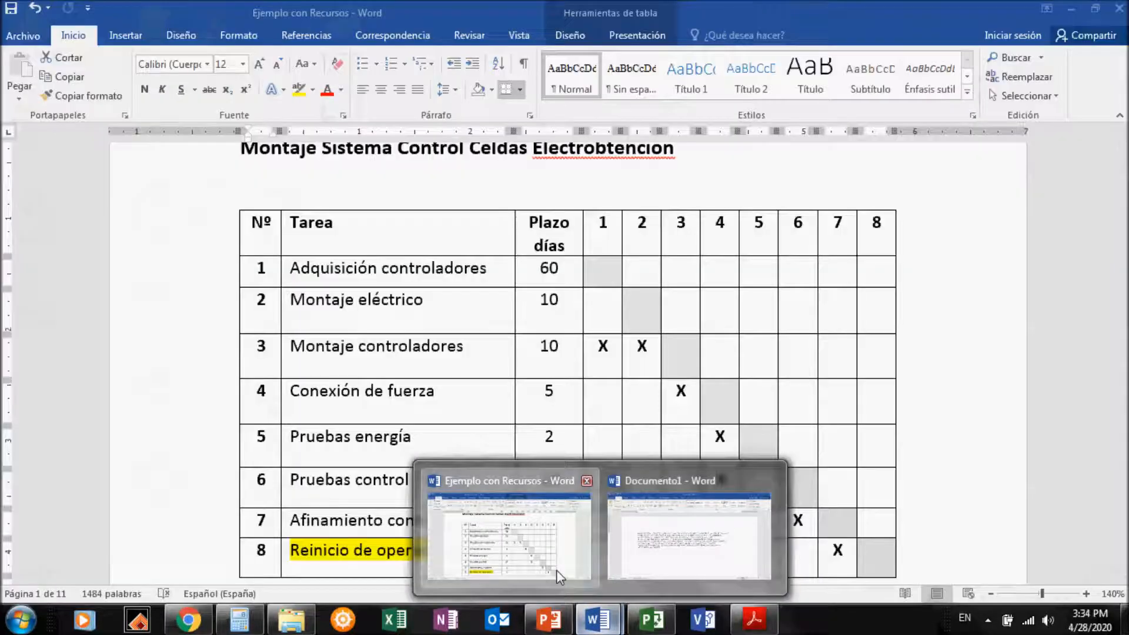
left_click(556, 570)
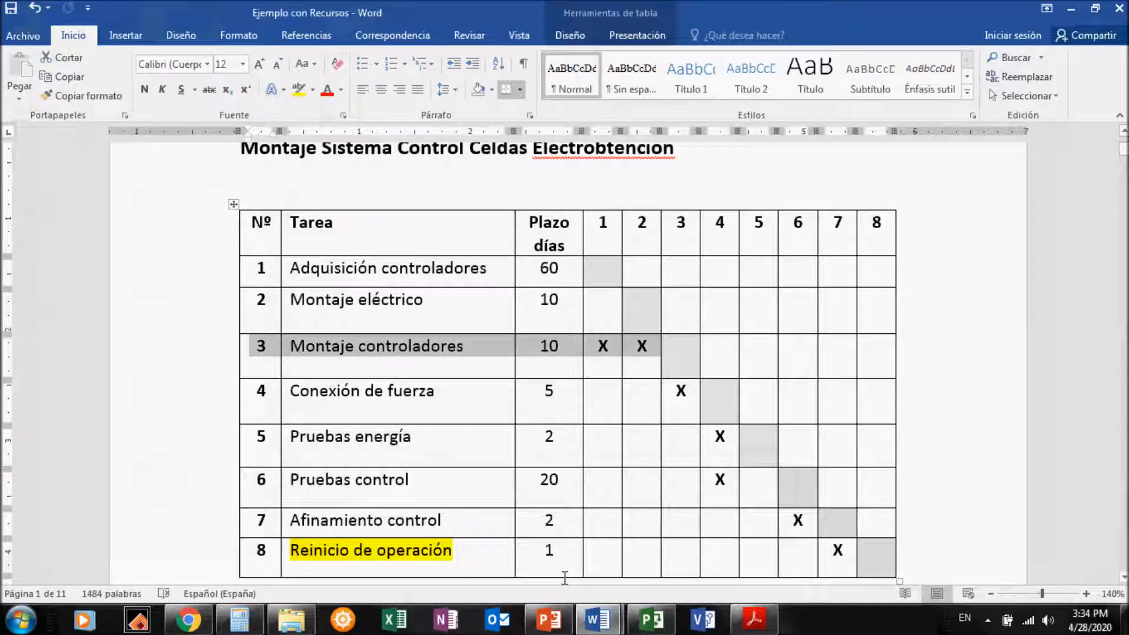
Switch to Project and open the predecessor list in the task information of Montaje controladores
left_click(651, 618)
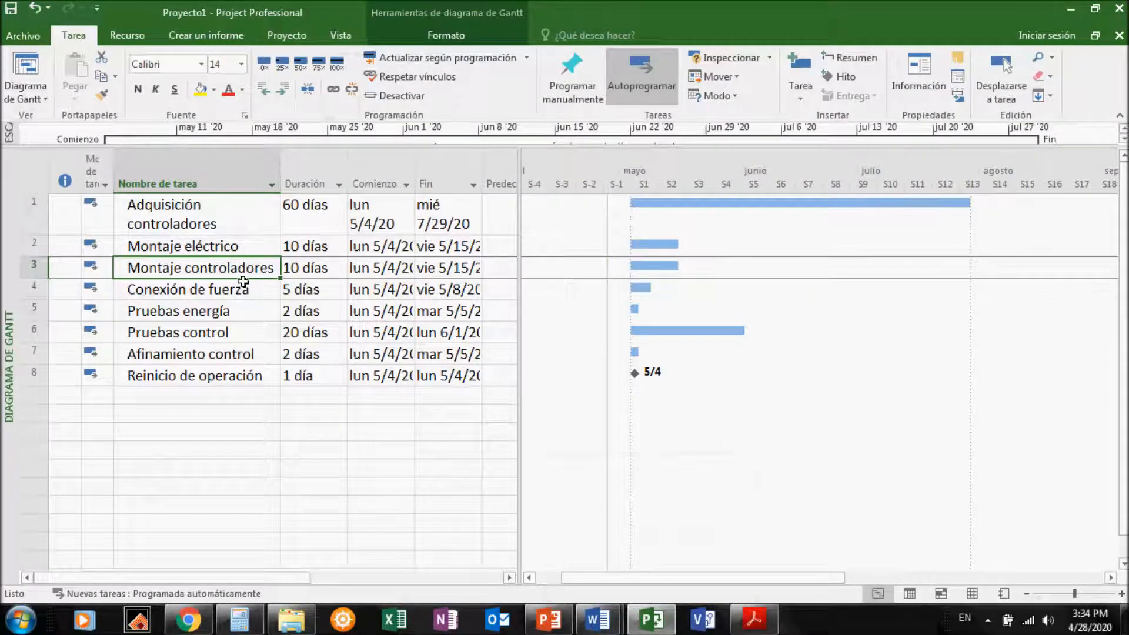
double_click(230, 269)
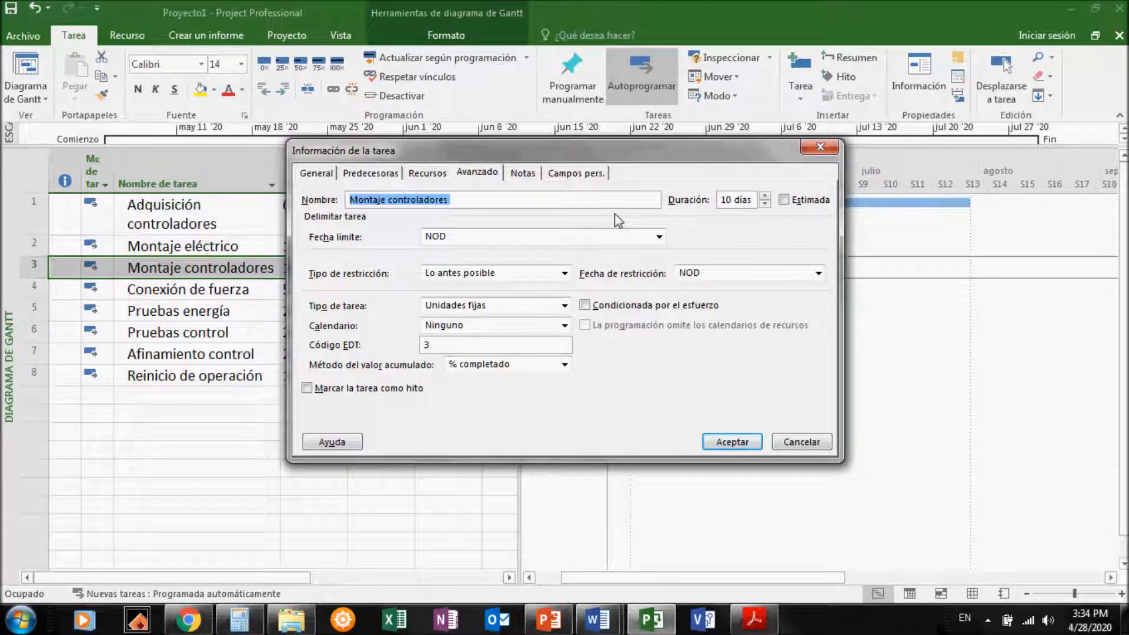
left_click(370, 173)
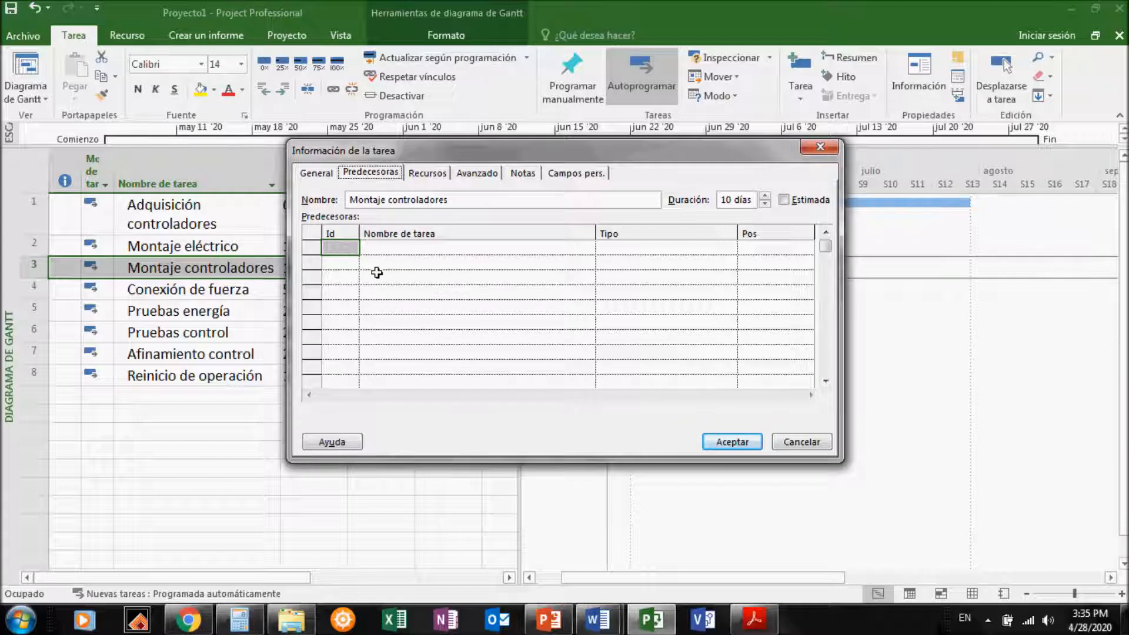
Try entering task 1 as a predecessor of Montaje controladores by its Id, and clear the entry
left_click(355, 252)
key("Return")
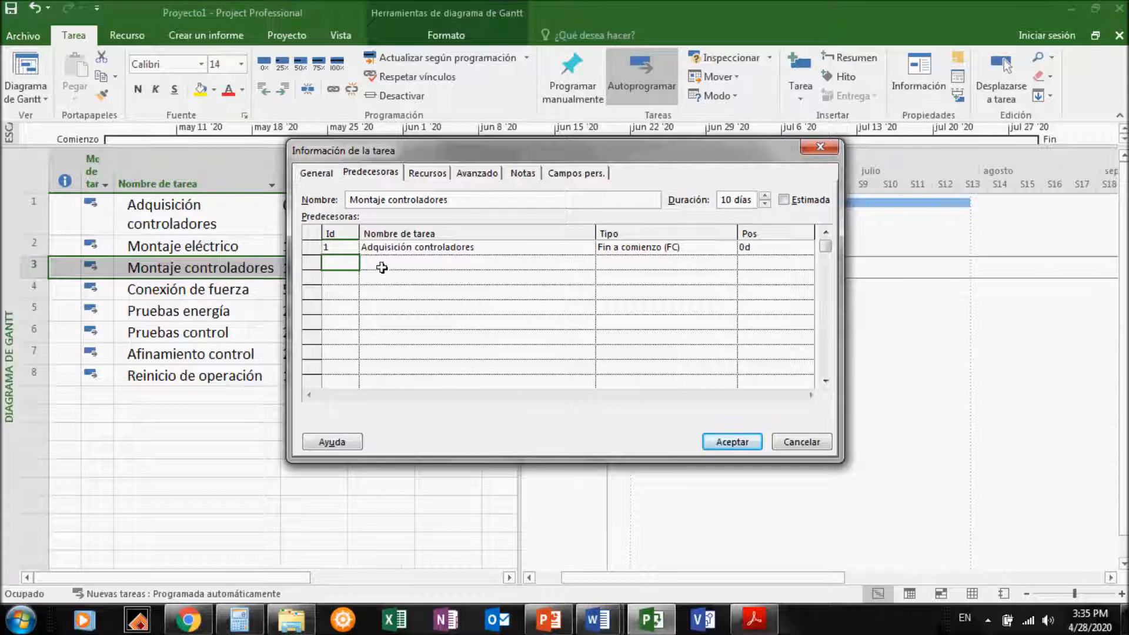
left_click(347, 252)
key("Delete")
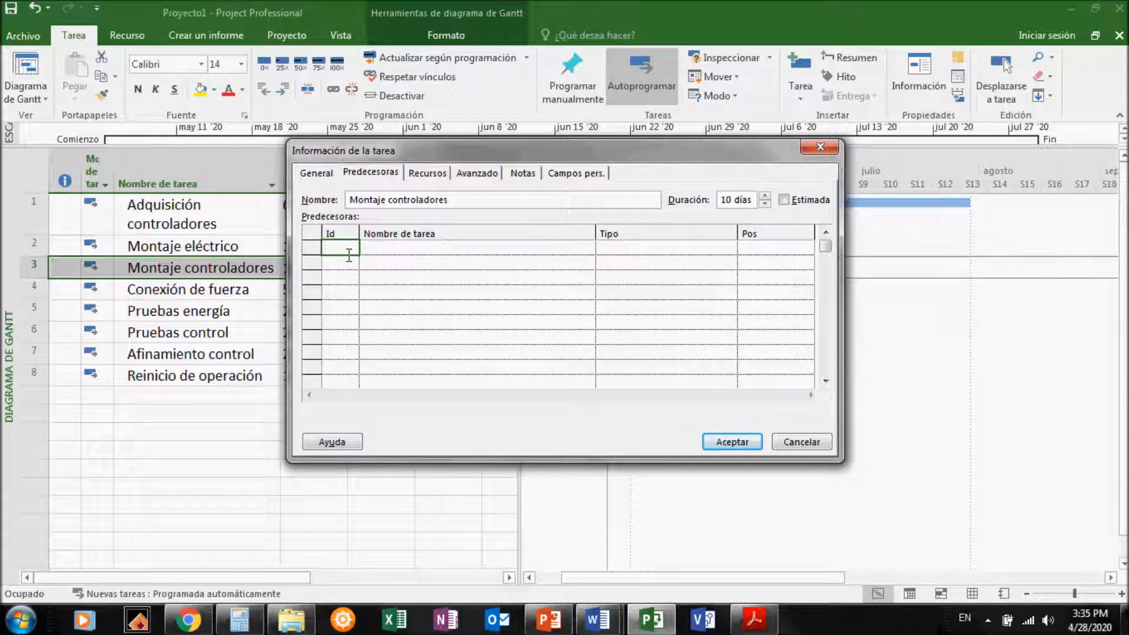
Add Adquisición controladores and Montaje eléctrico as predecessors of Montaje controladores by choosing their task names
key("Tab")
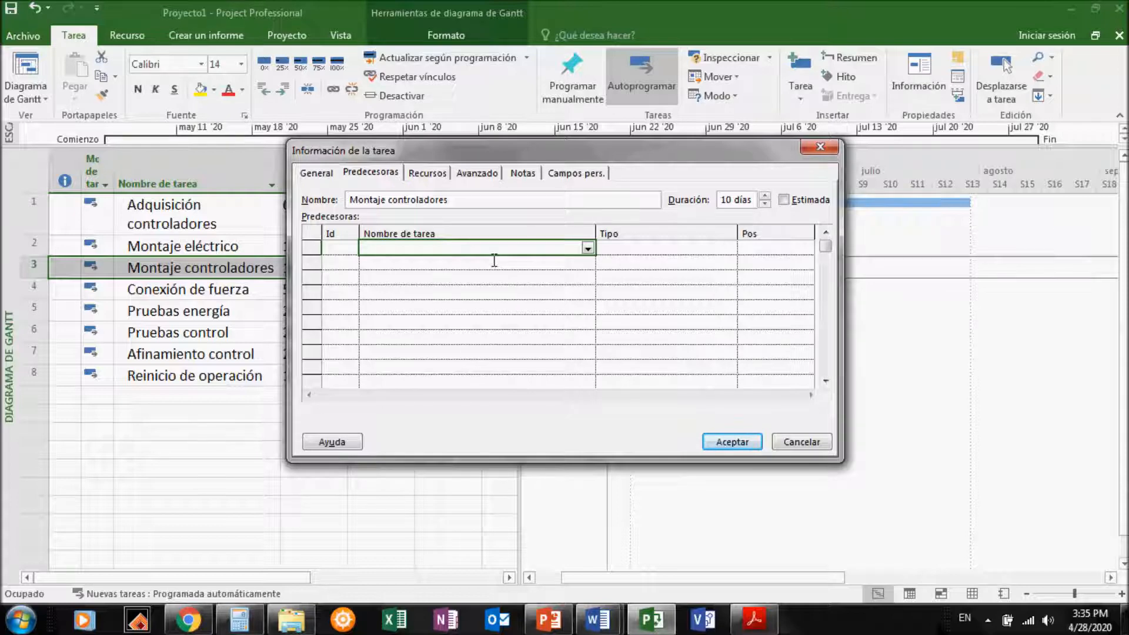
left_click(587, 248)
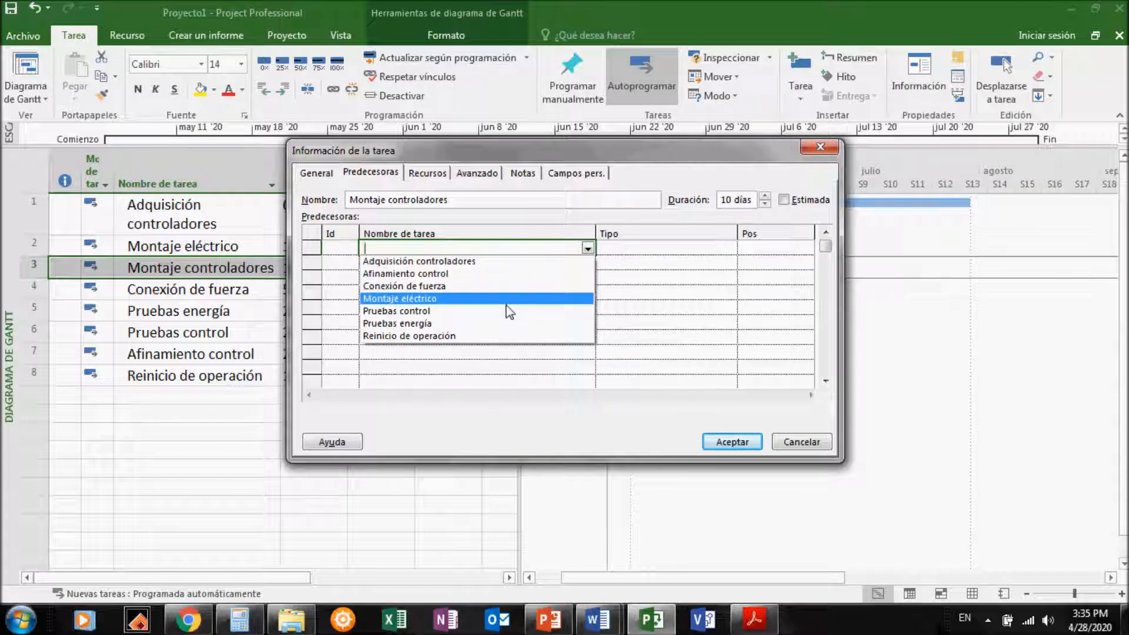
left_click(503, 260)
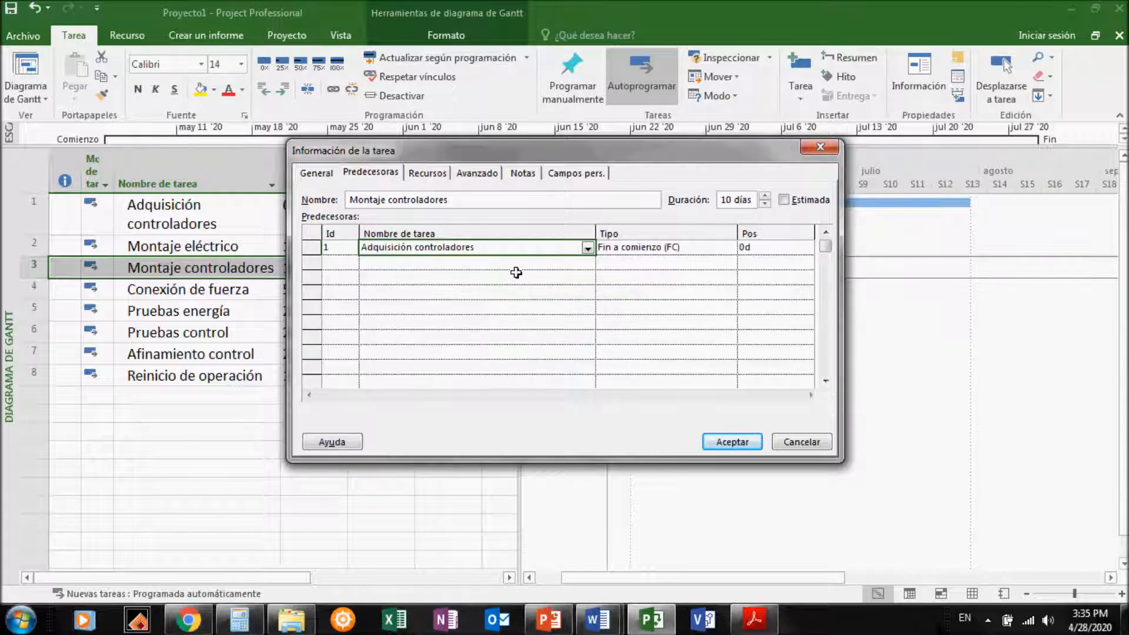
left_click(516, 268)
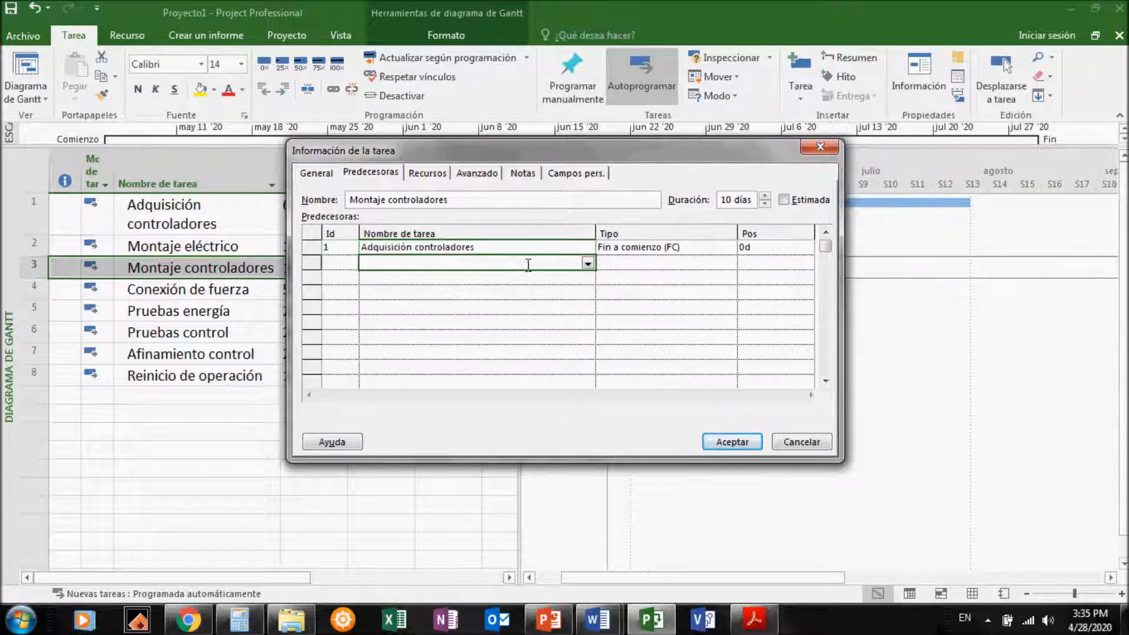
left_click(588, 263)
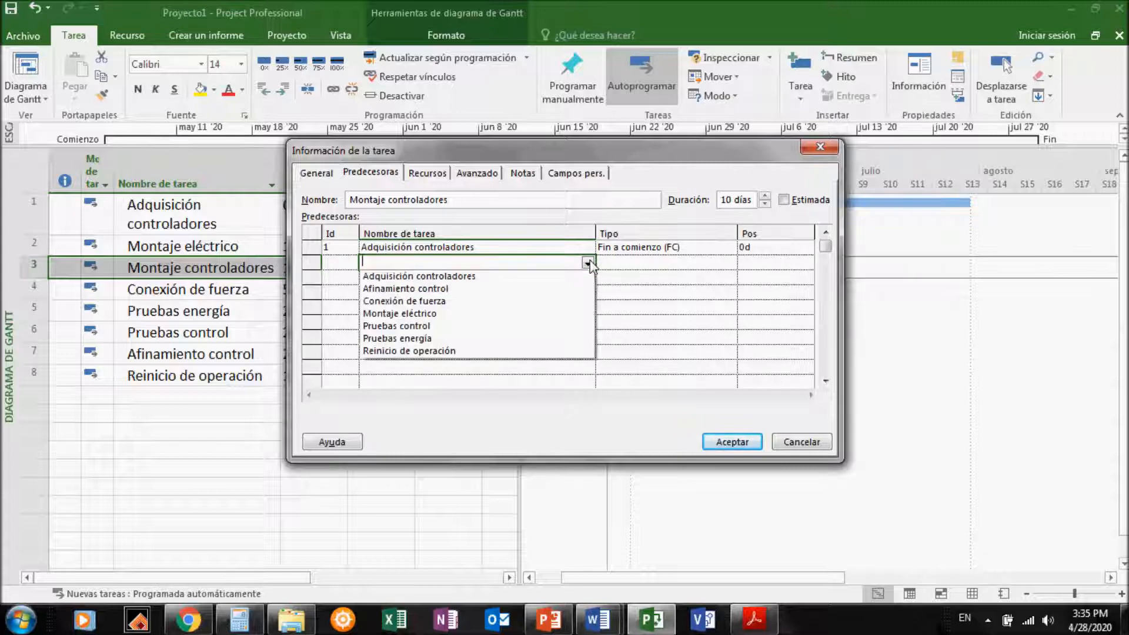
left_click(559, 313)
left_click(567, 310)
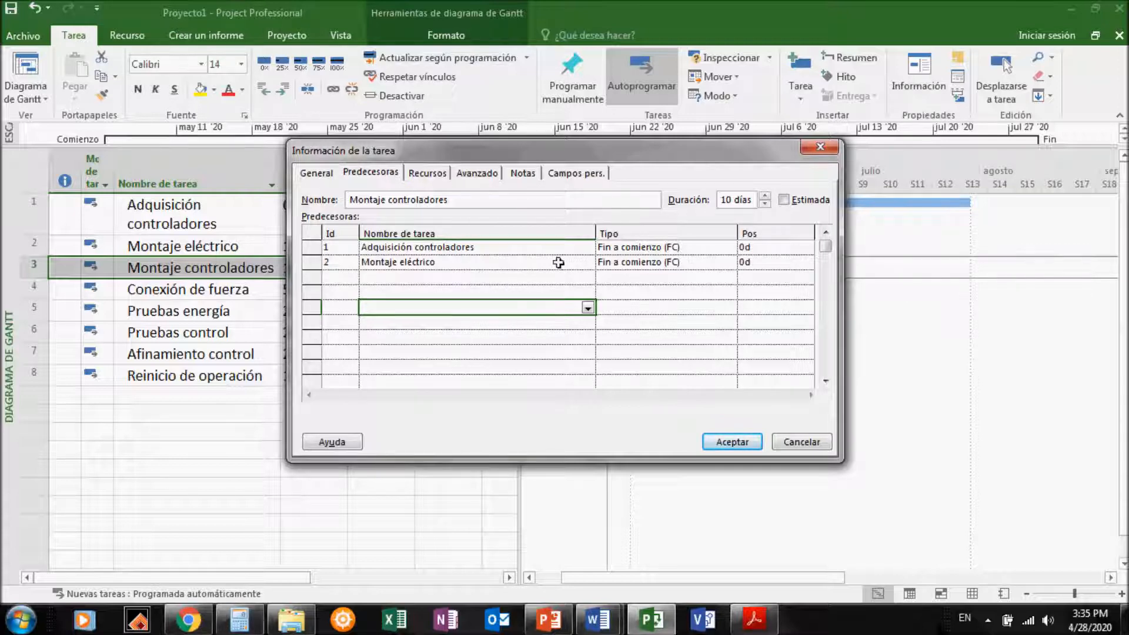
Review the Id, task name and available link types for the Adquisición controladores predecessor of Montaje controladores
left_click(327, 247)
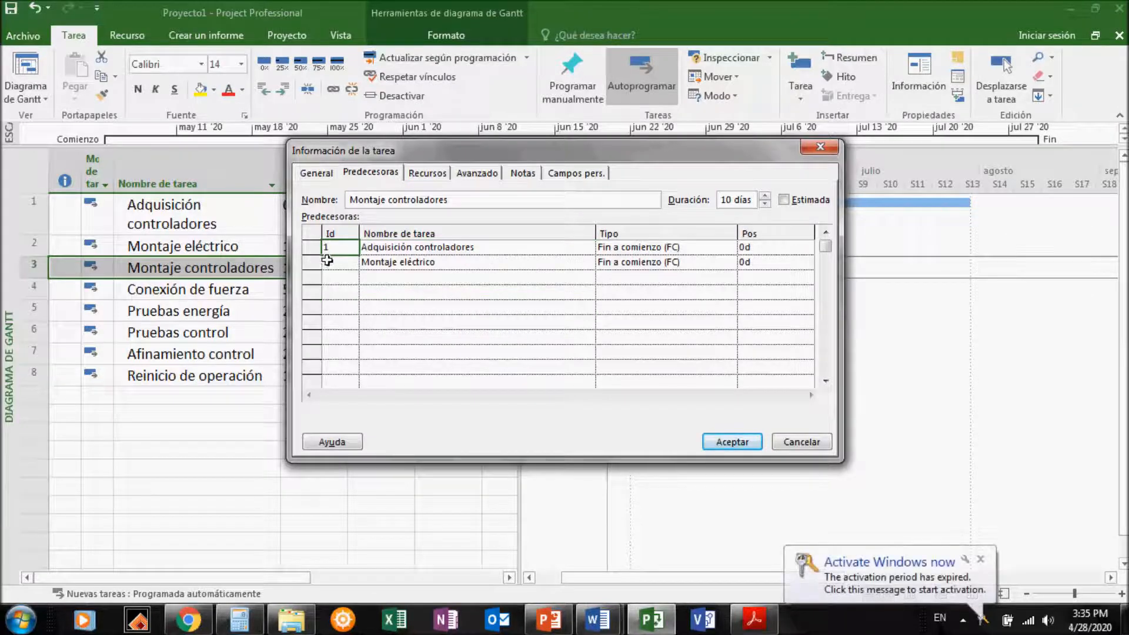
left_click(407, 253)
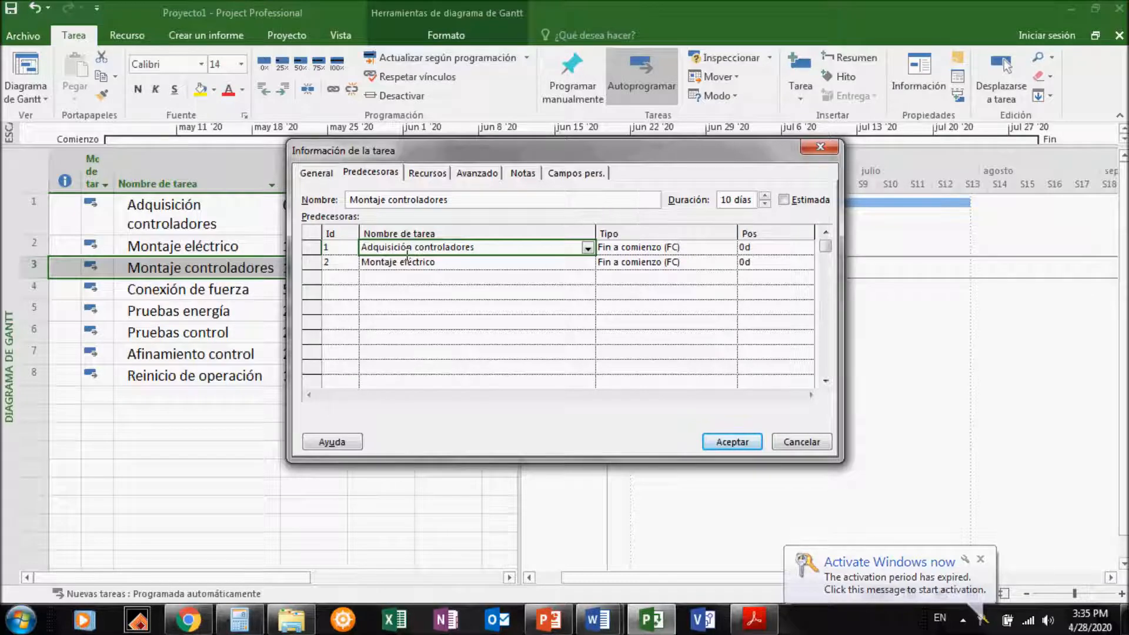
left_click(660, 254)
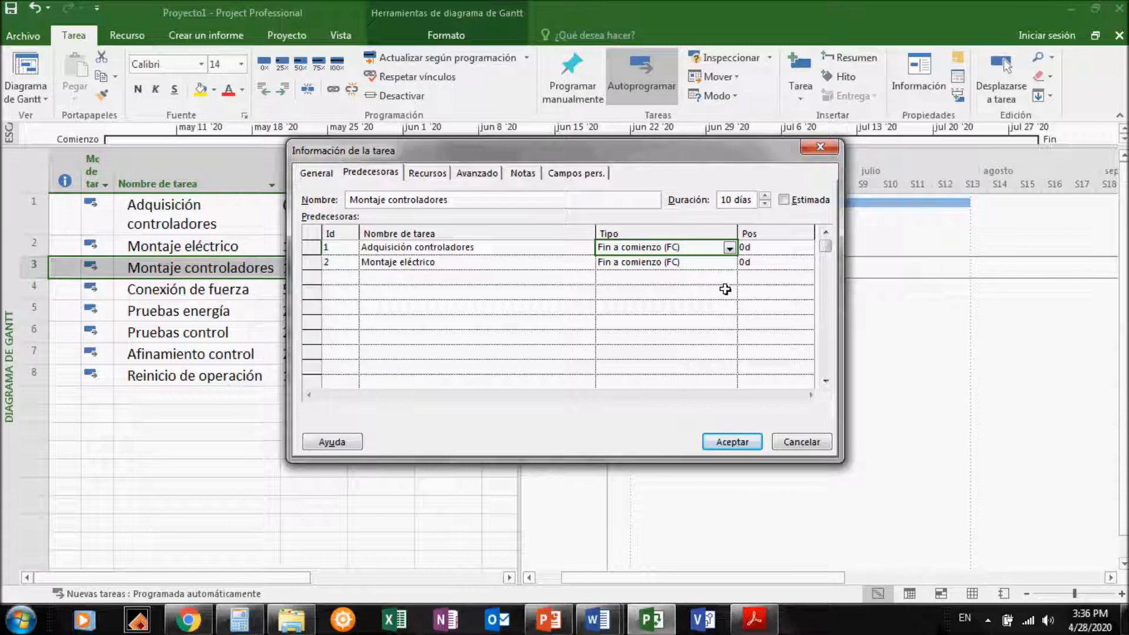
left_click(729, 248)
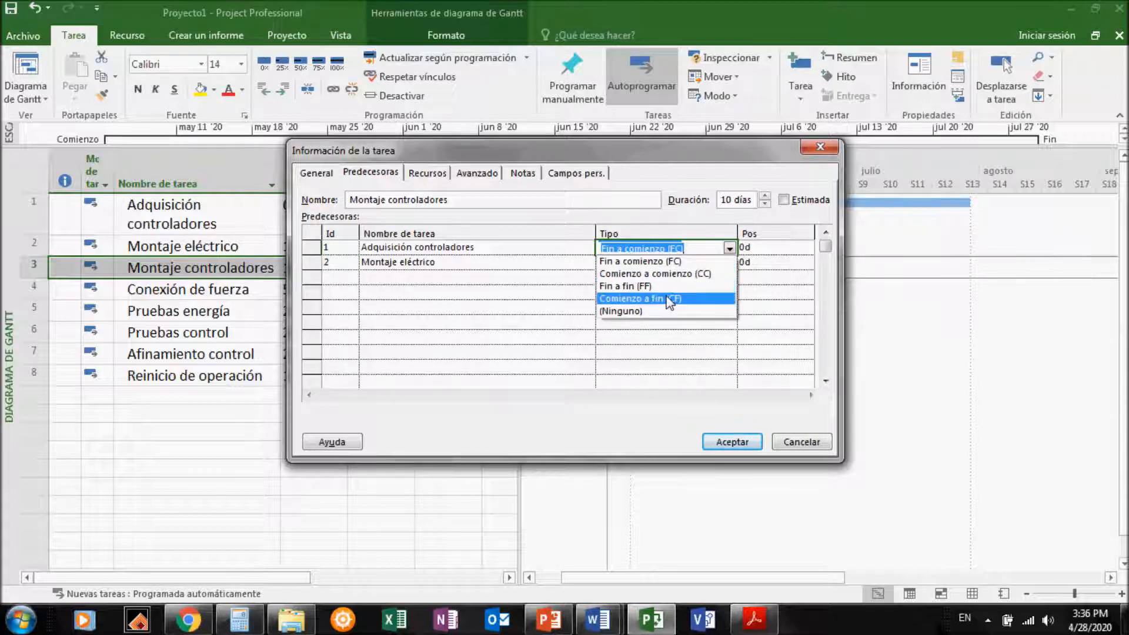
left_click(576, 295)
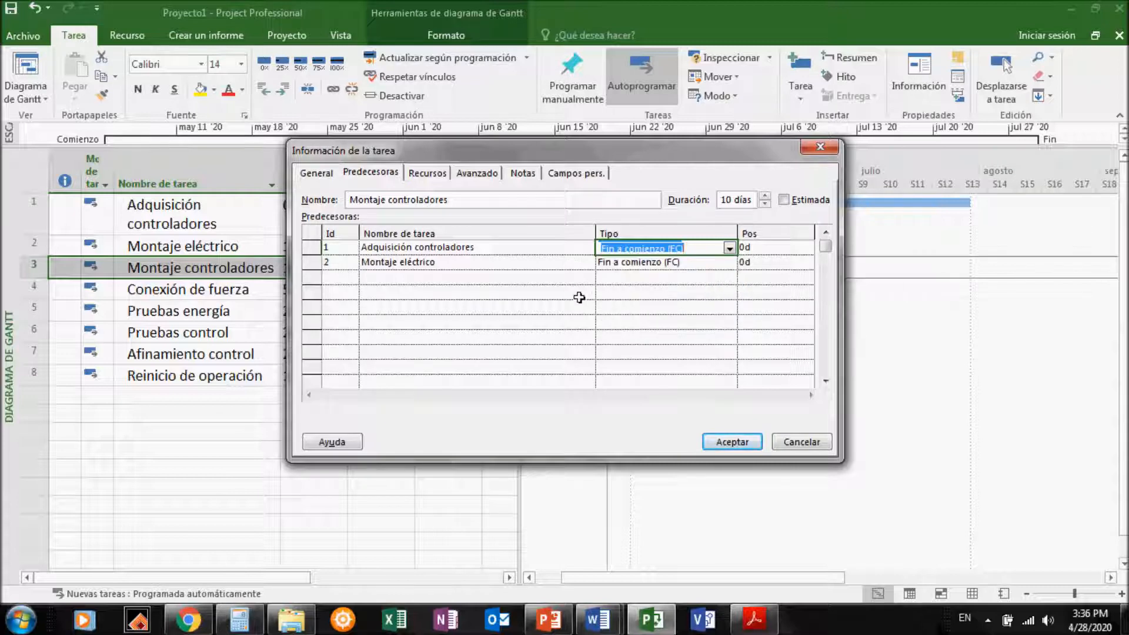
left_click(625, 266)
left_click(666, 250)
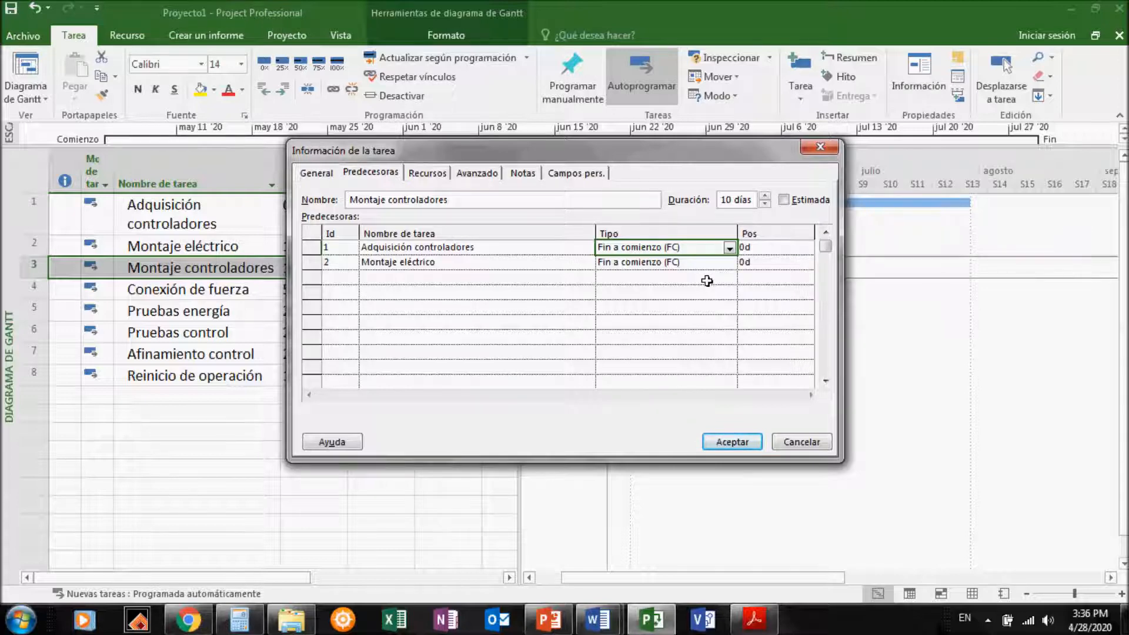
Try raising and lowering the lag of the Adquisición controladores predecessor, and return it to 0d
left_click(764, 247)
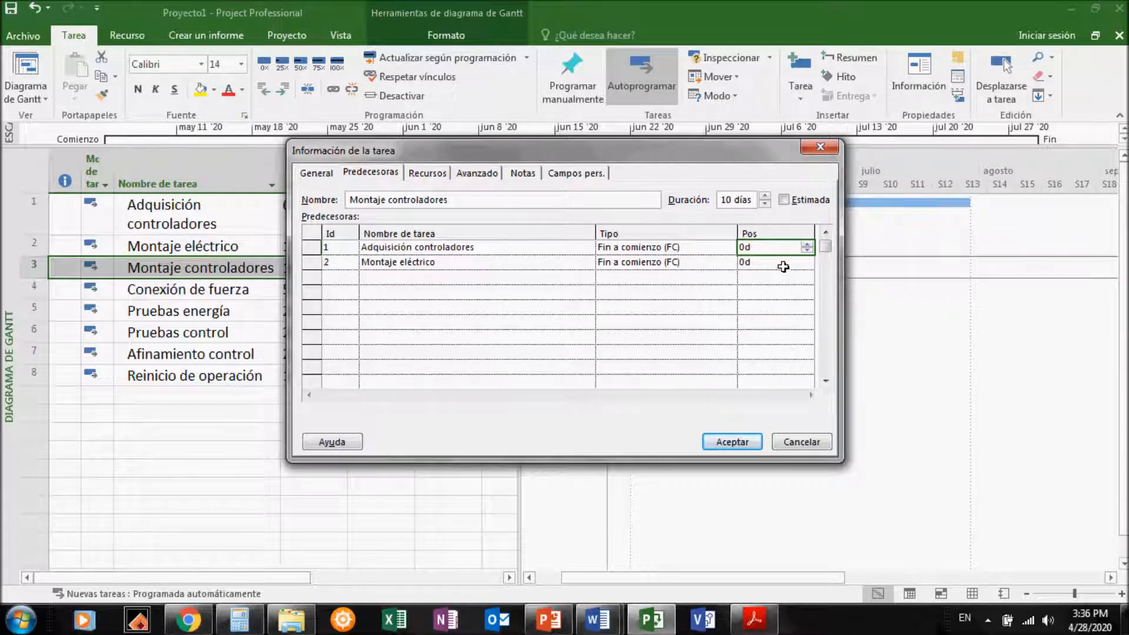
left_click(807, 244)
left_click(807, 251)
left_click(808, 250)
left_click(807, 251)
left_click(806, 244)
left_click(773, 278)
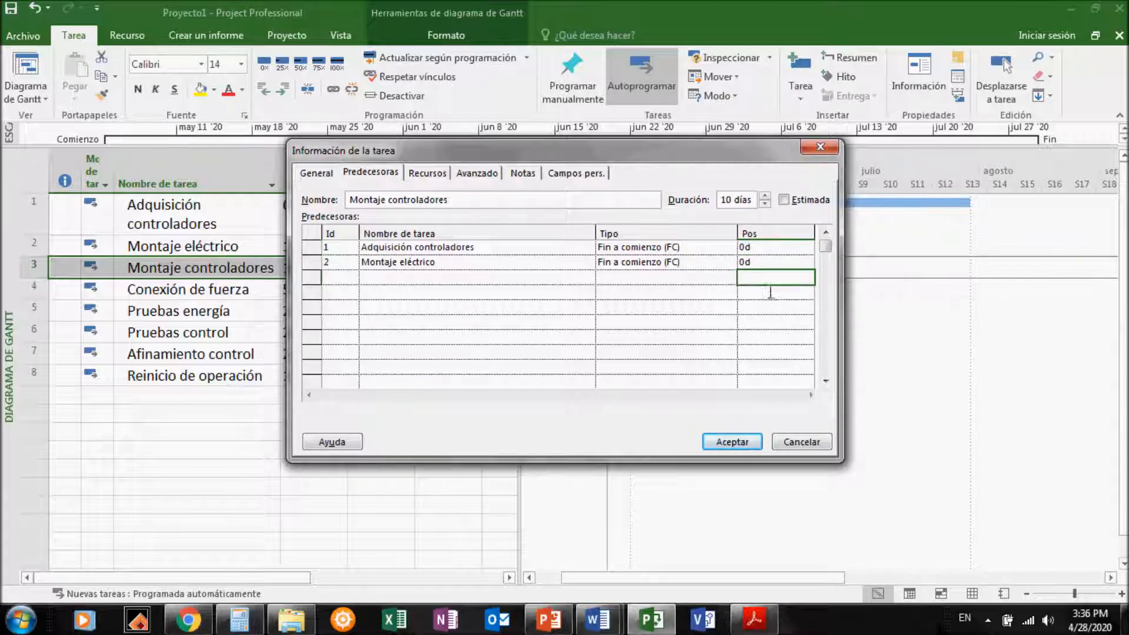
Switch to PowerPoint and present the Vinculacion slide to review the four link types
left_click(642, 249)
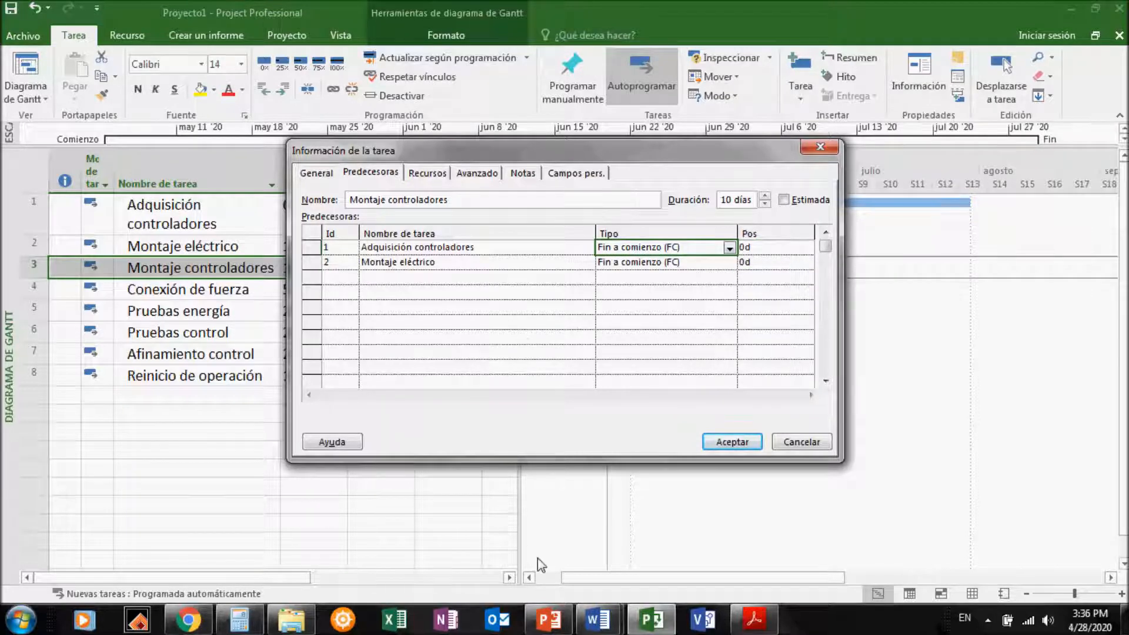
left_click(445, 623)
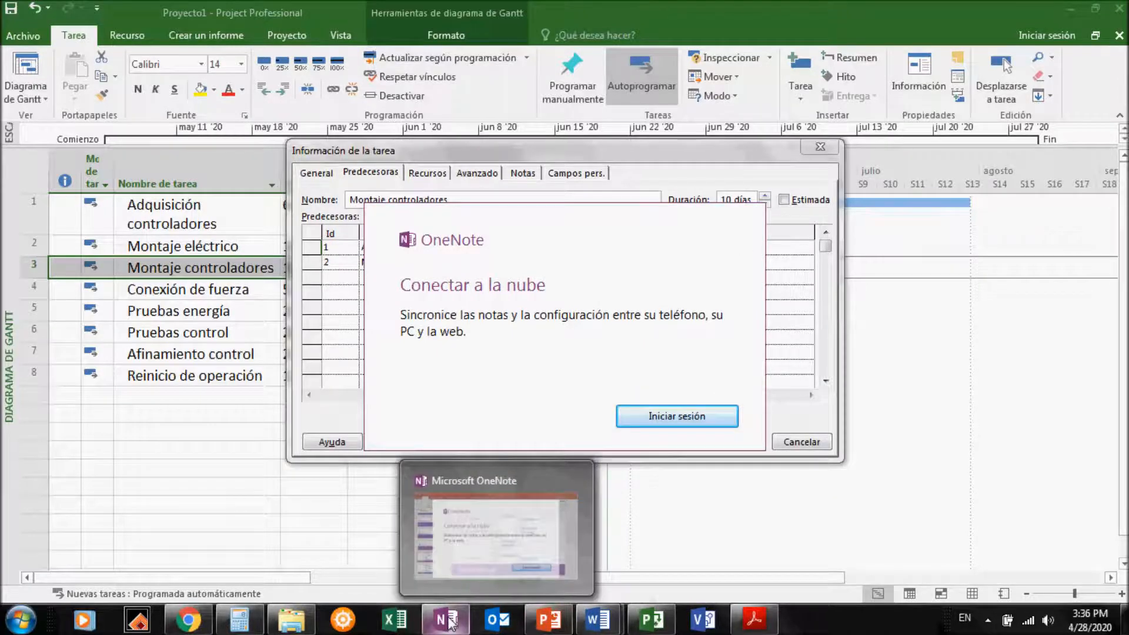
left_click(547, 620)
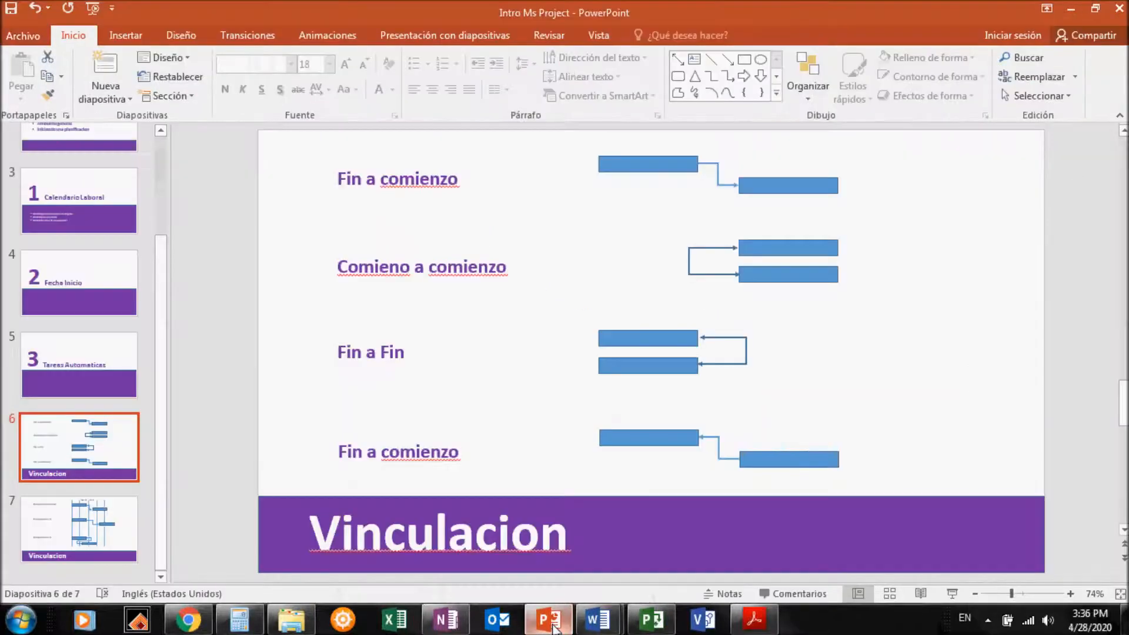
left_click(953, 594)
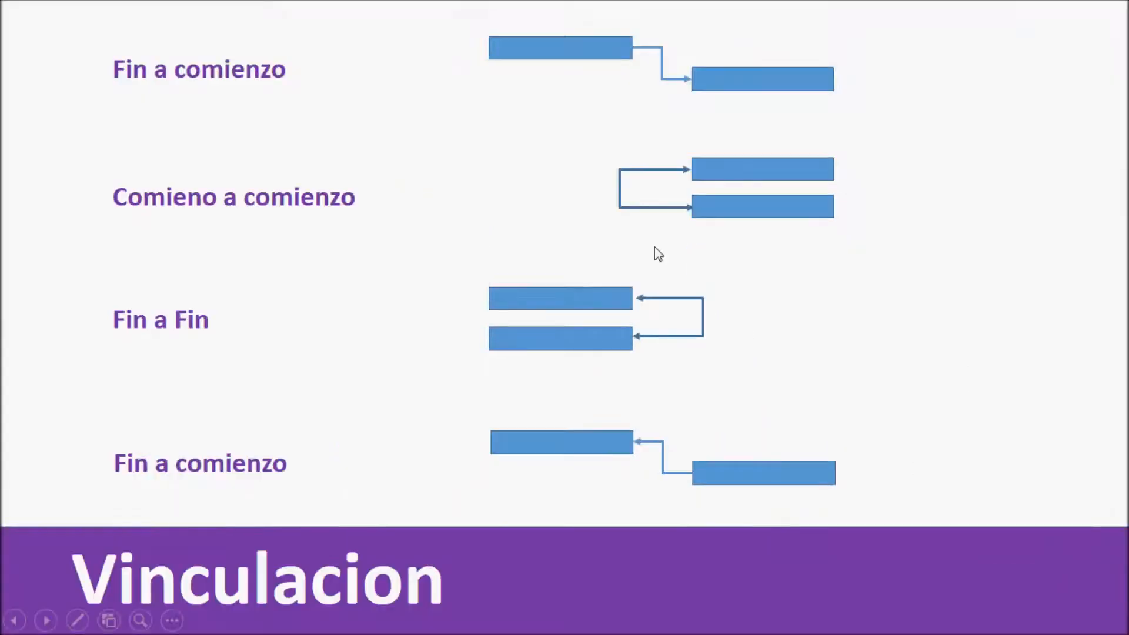
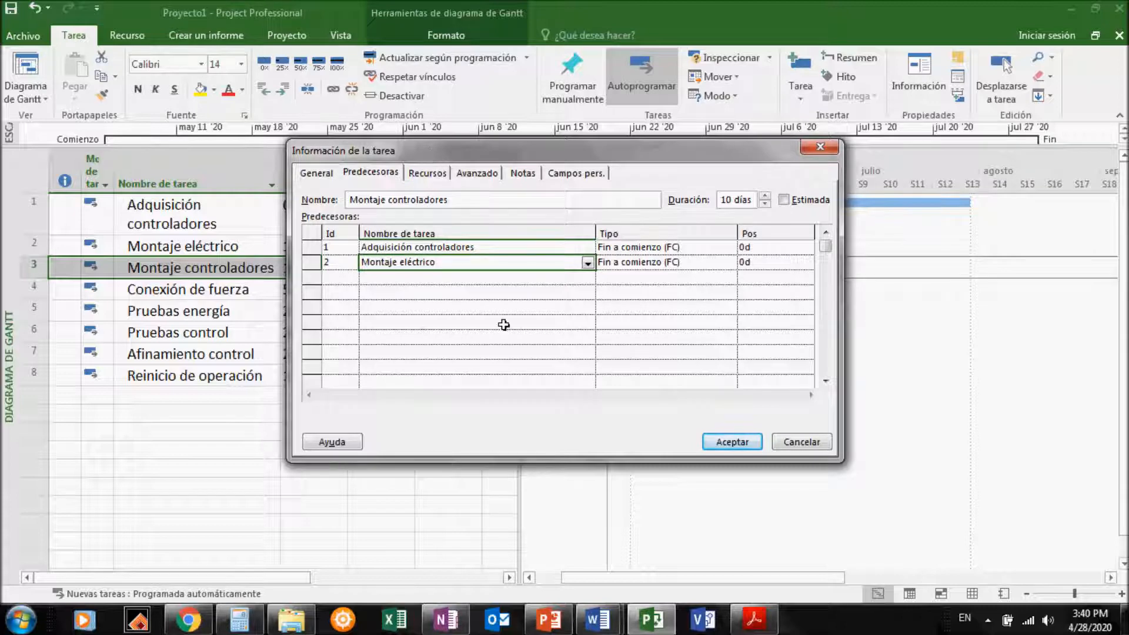
Accept the two Fin a comienzo (FC) predecessors of Montaje controladores in the task information
left_click(676, 251)
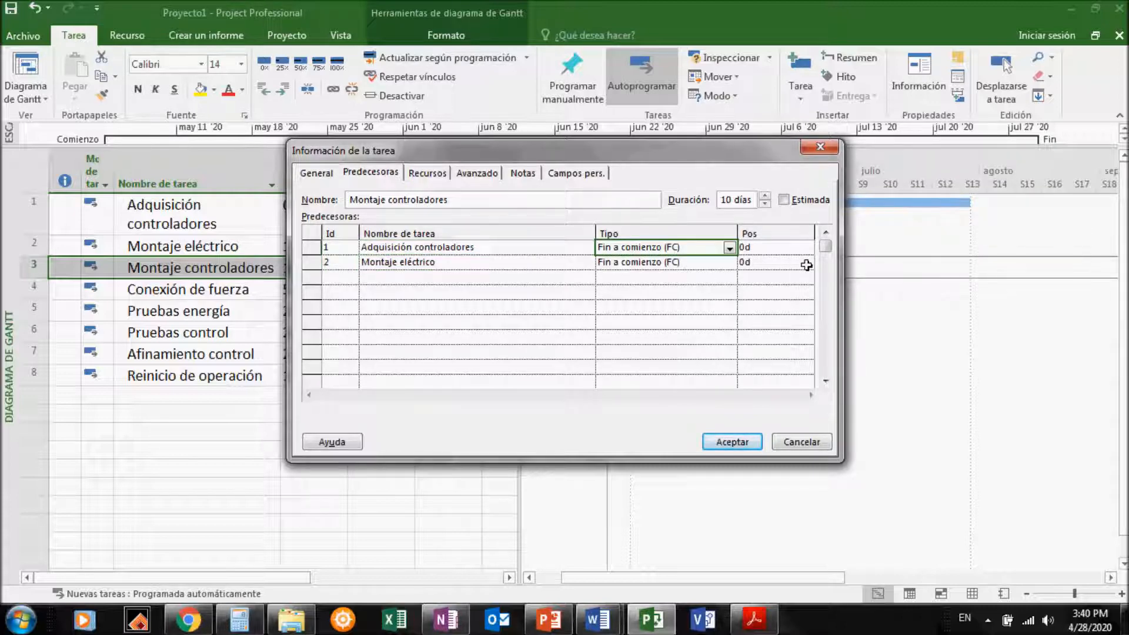
left_click(788, 252)
left_click(746, 442)
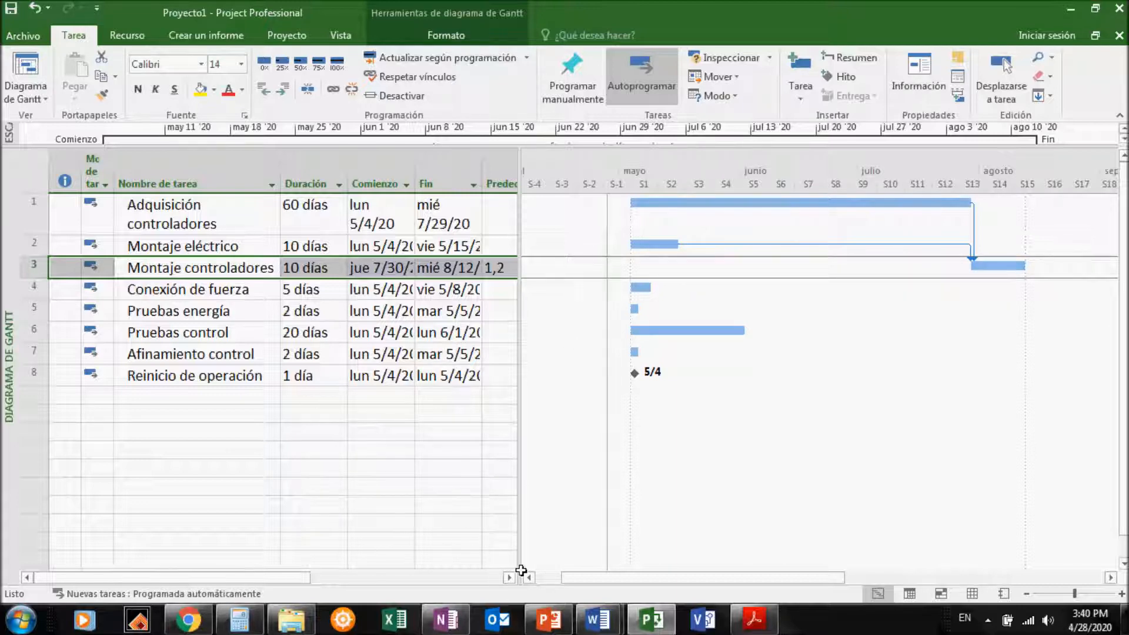
Switch to the Ejemplo con Recursos document in Word and check the Conexión de fuerza row, undoing the accidental column resize
mouse_move(594, 617)
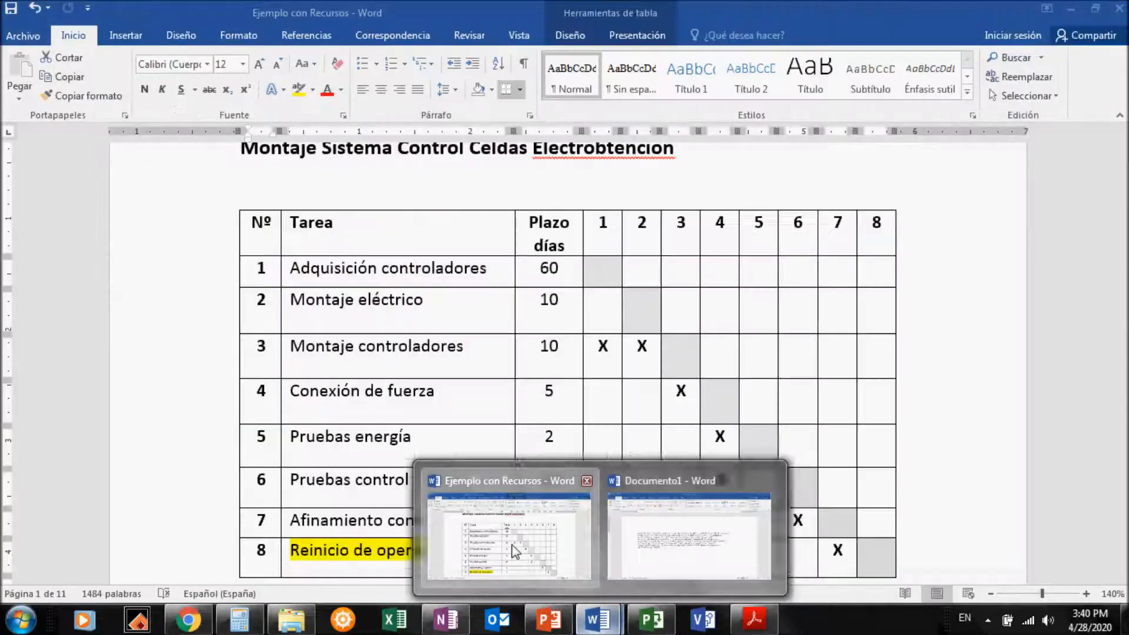
left_click(517, 553)
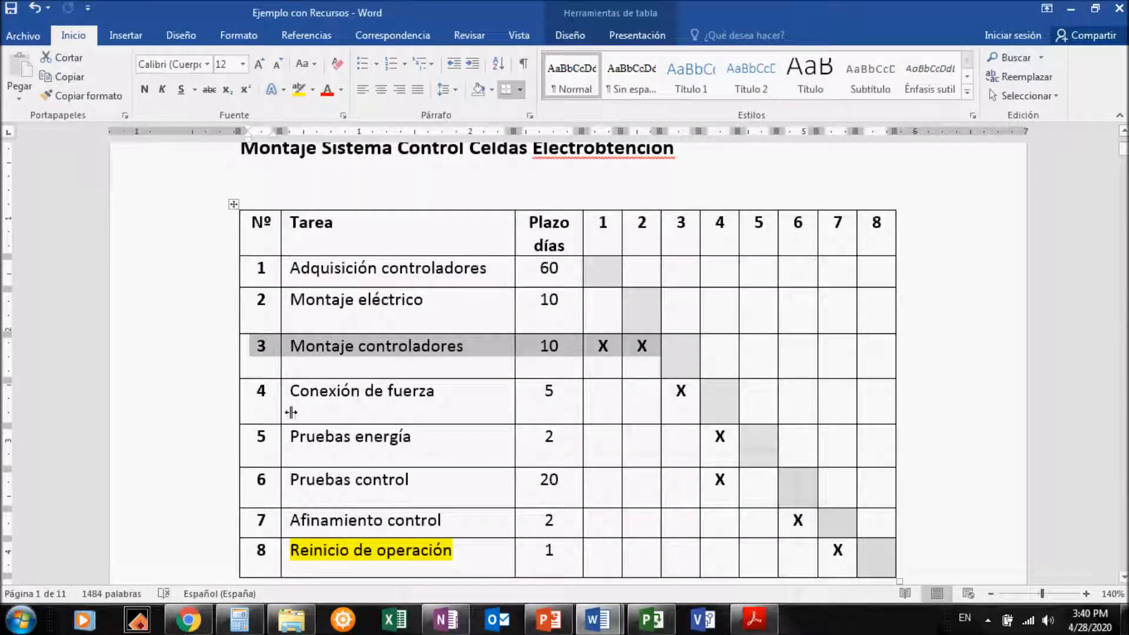
left_click_drag(291, 407, 554, 415)
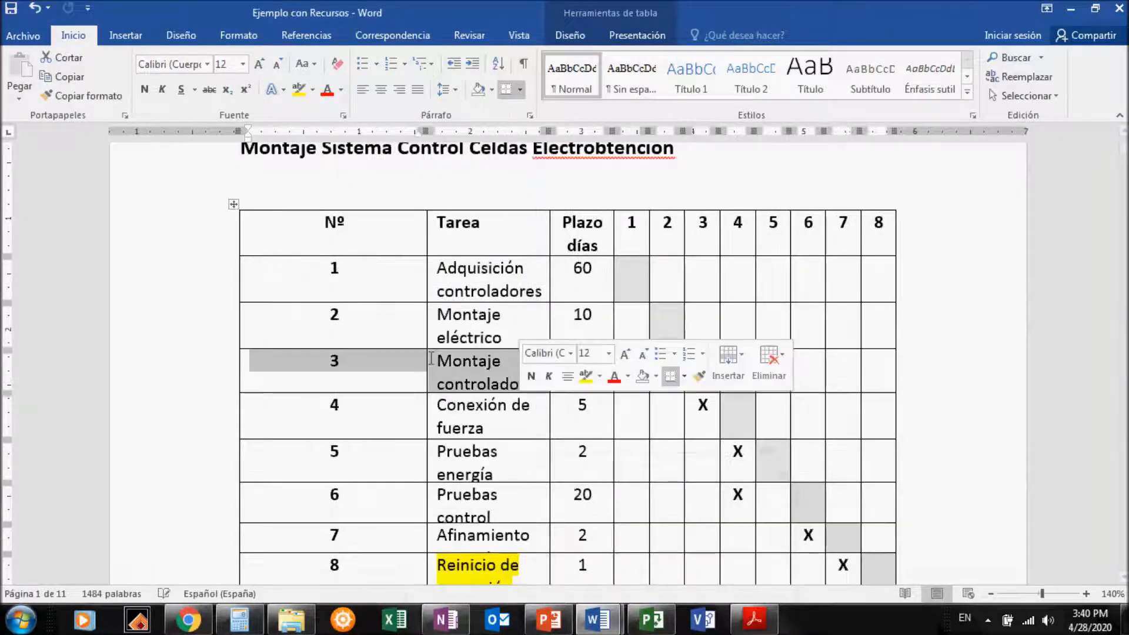
left_click(35, 7)
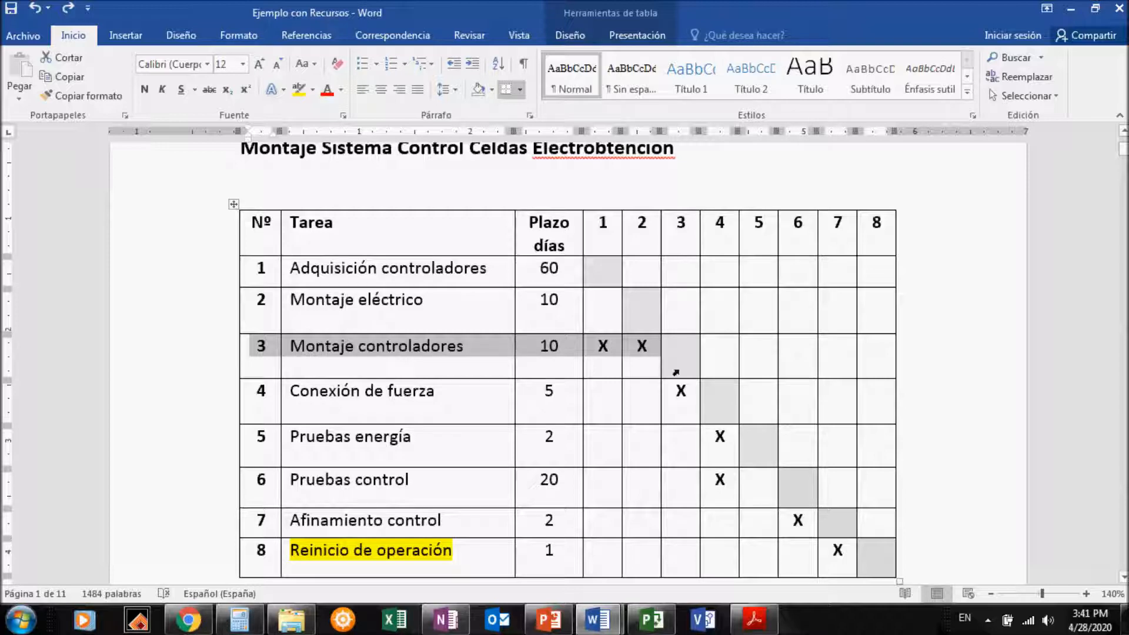
Switch to Project and add Montaje controladores as a Fin a comienzo (FC) predecessor of Conexión de fuerza with 0d lag
left_click(651, 620)
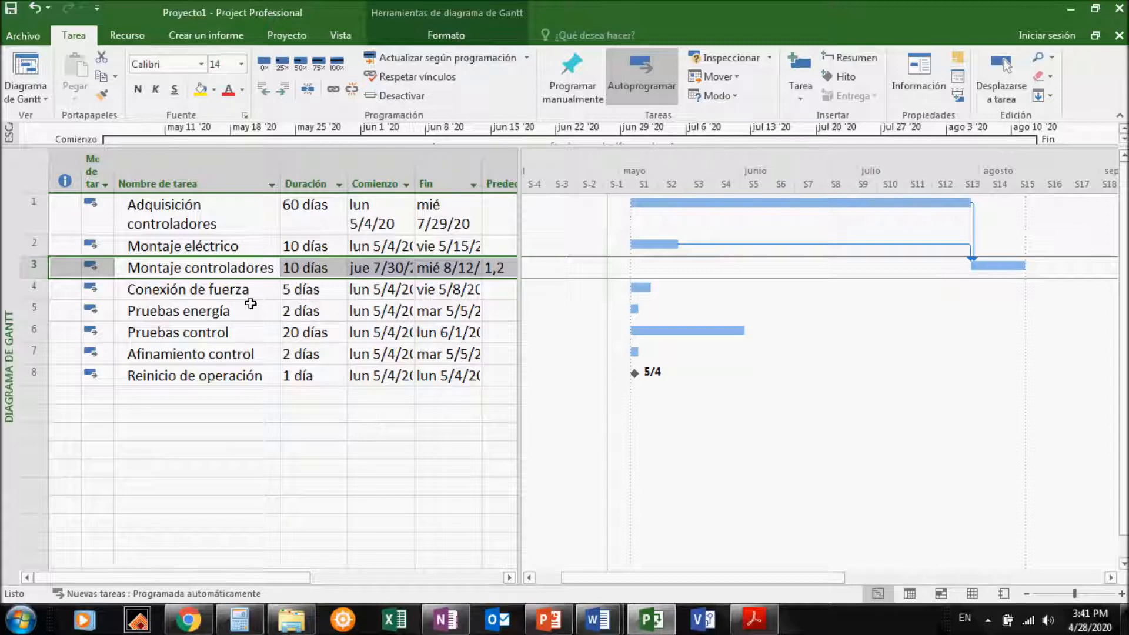
left_click(245, 298)
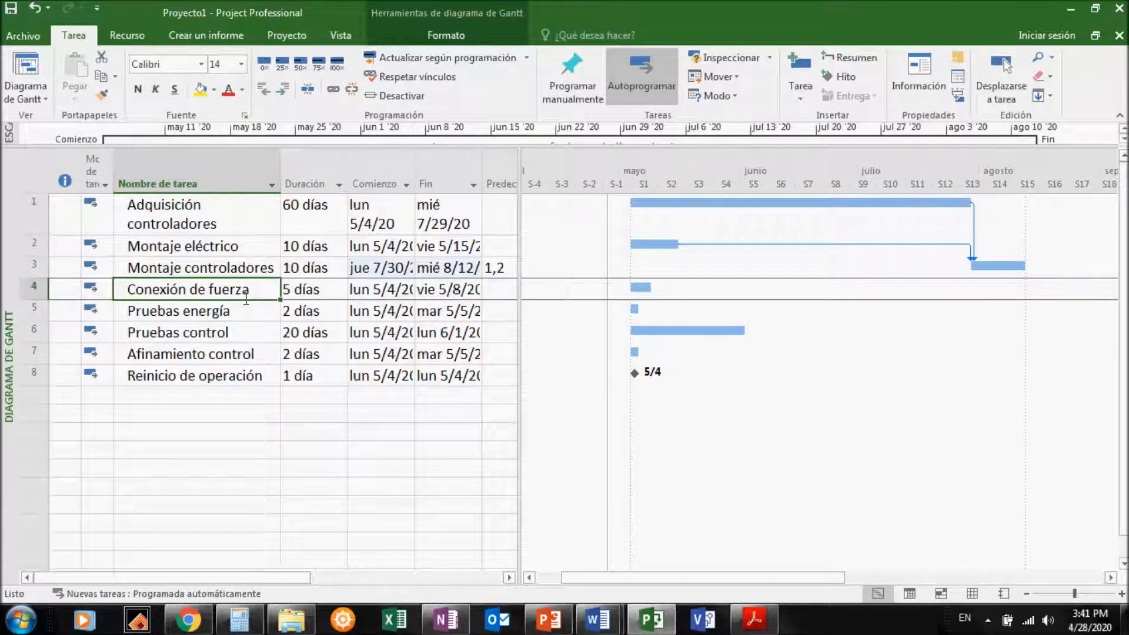
double_click(245, 297)
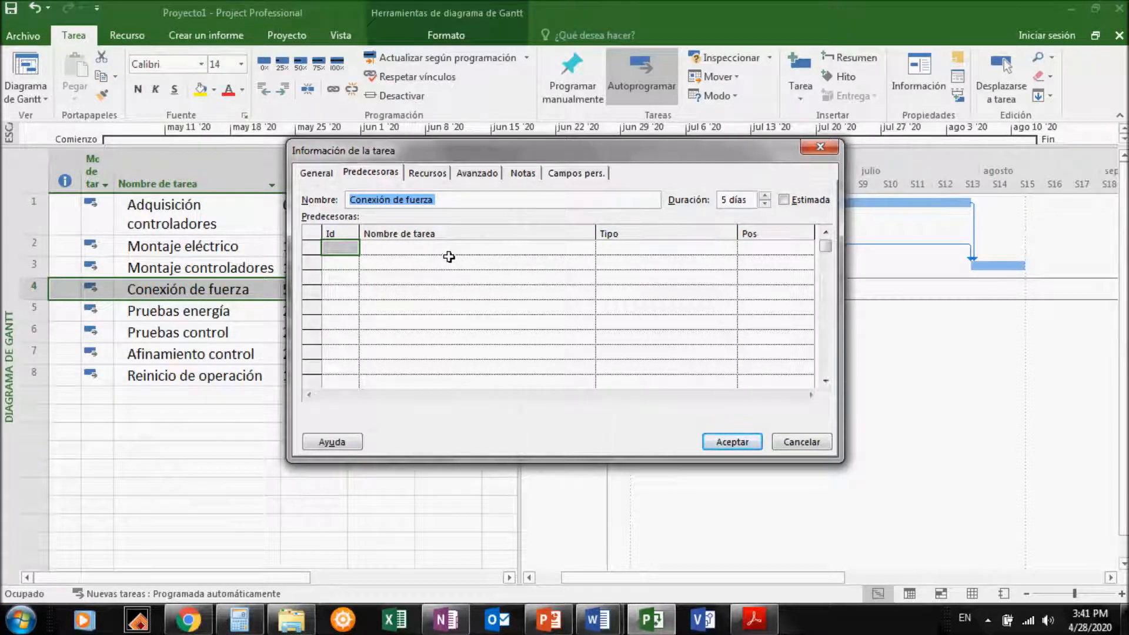
left_click(355, 250)
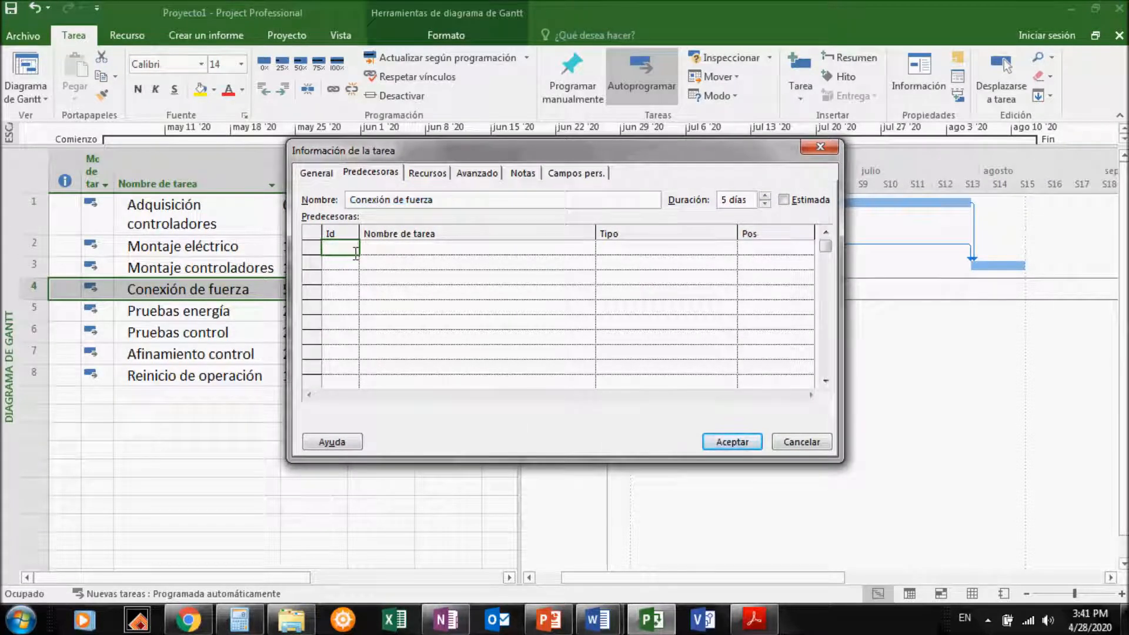
left_click(472, 250)
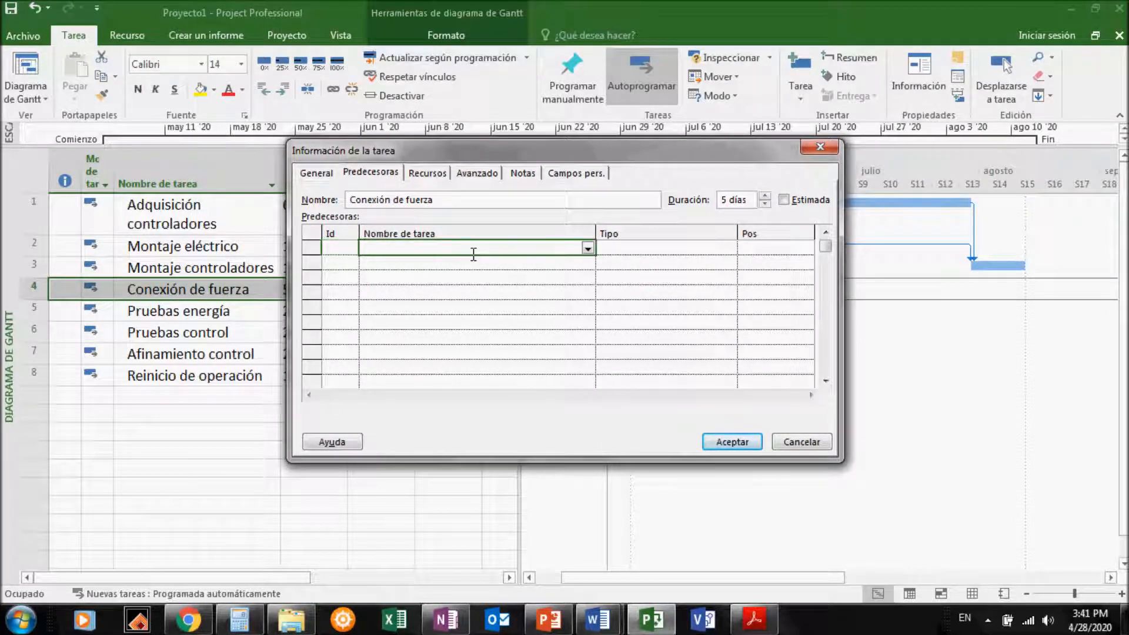
left_click(587, 248)
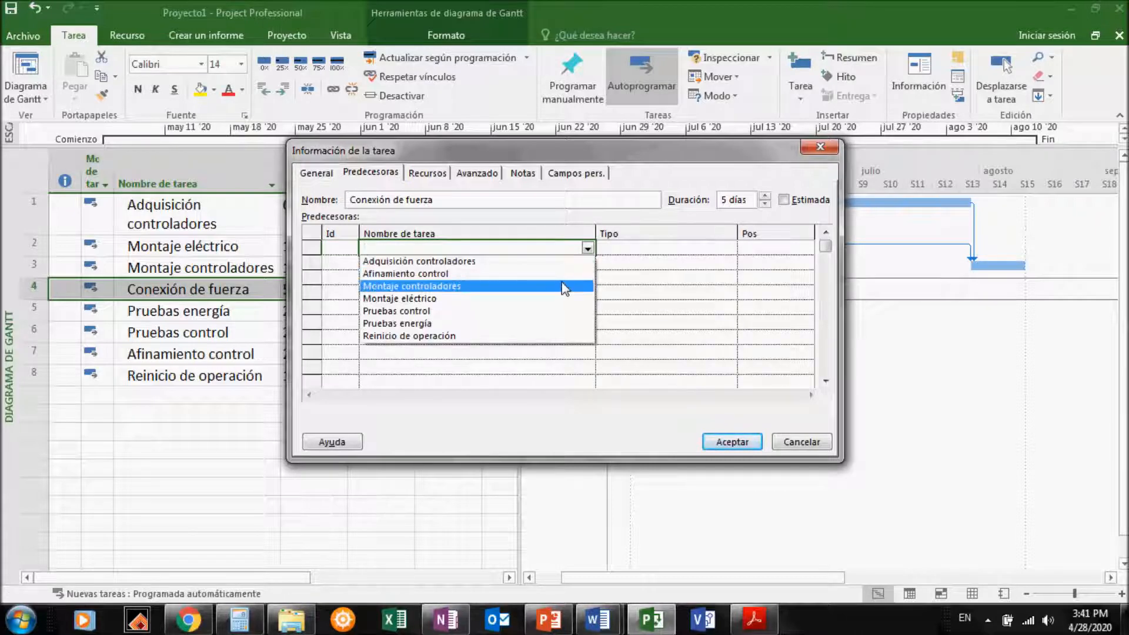
left_click(566, 285)
left_click(679, 247)
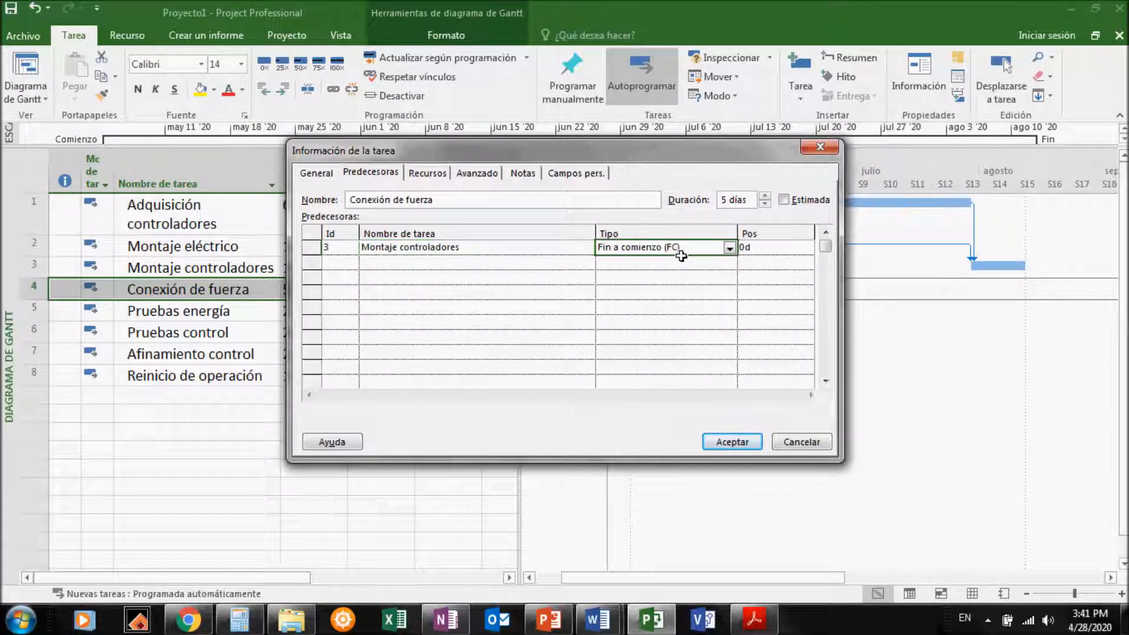
left_click(769, 257)
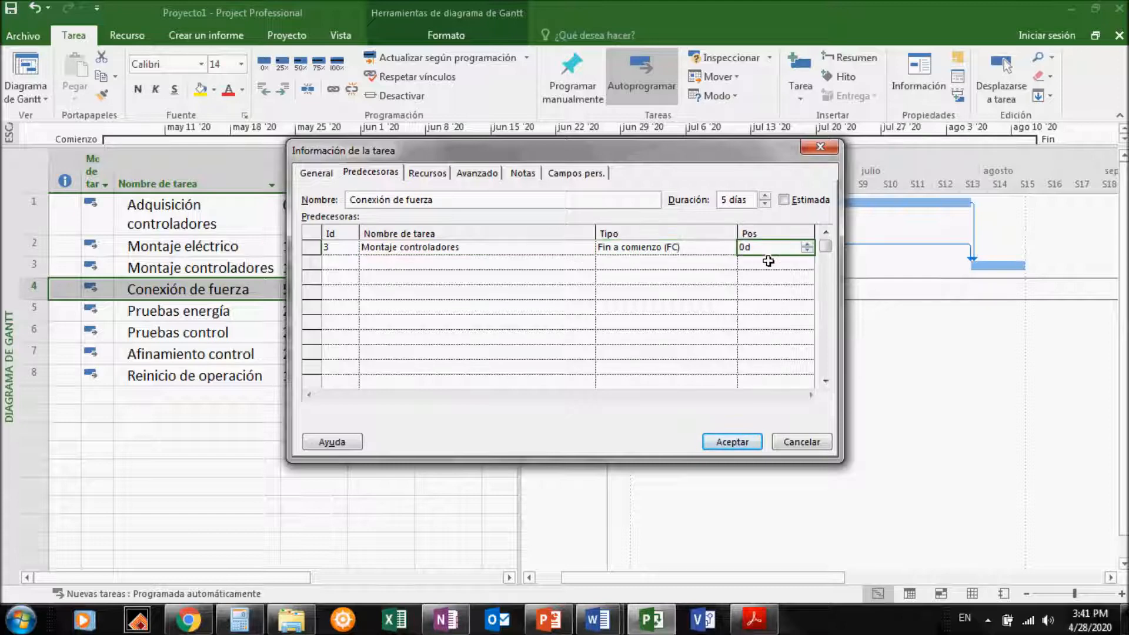
left_click(724, 442)
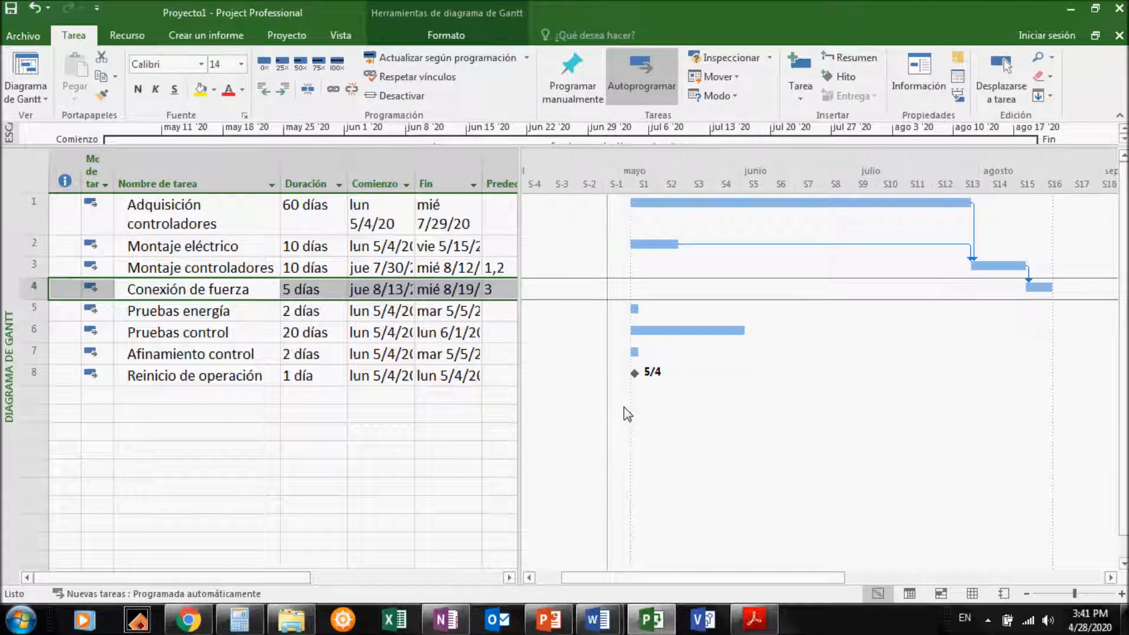
Select Pruebas energía and check the predecessor marks for Pruebas energía and Pruebas control in the Word table
left_click(222, 311)
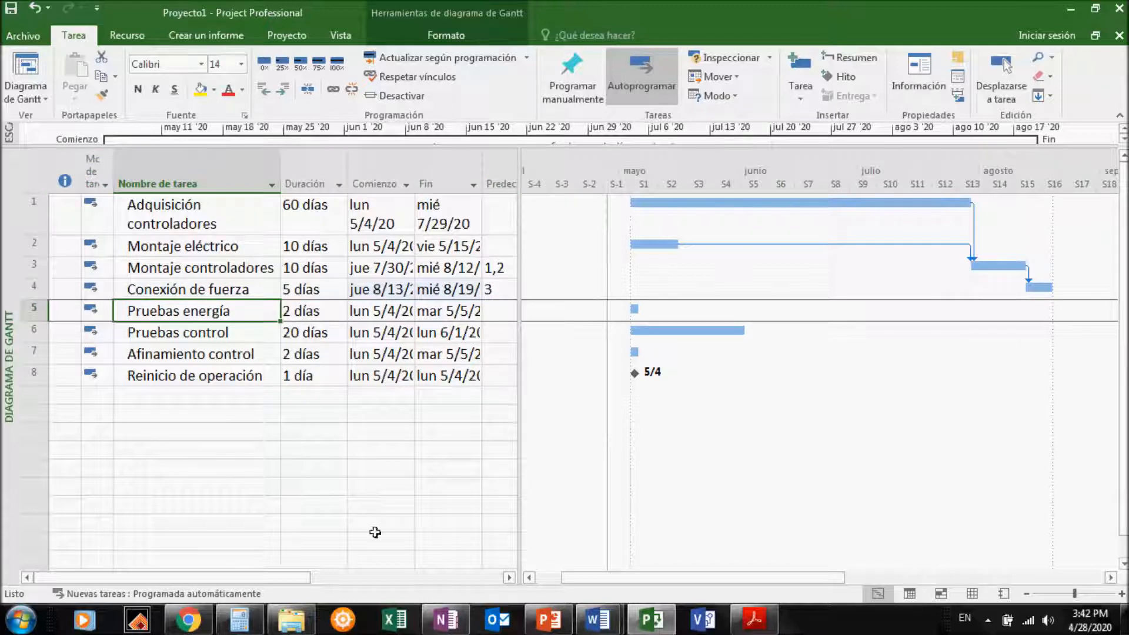
left_click(612, 628)
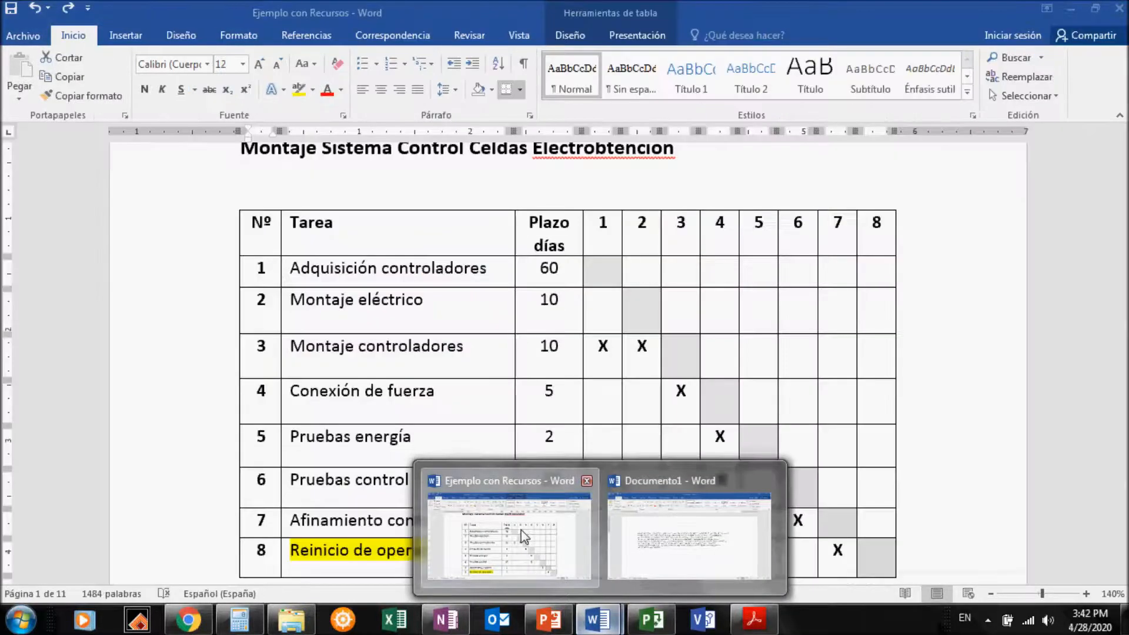
left_click(517, 529)
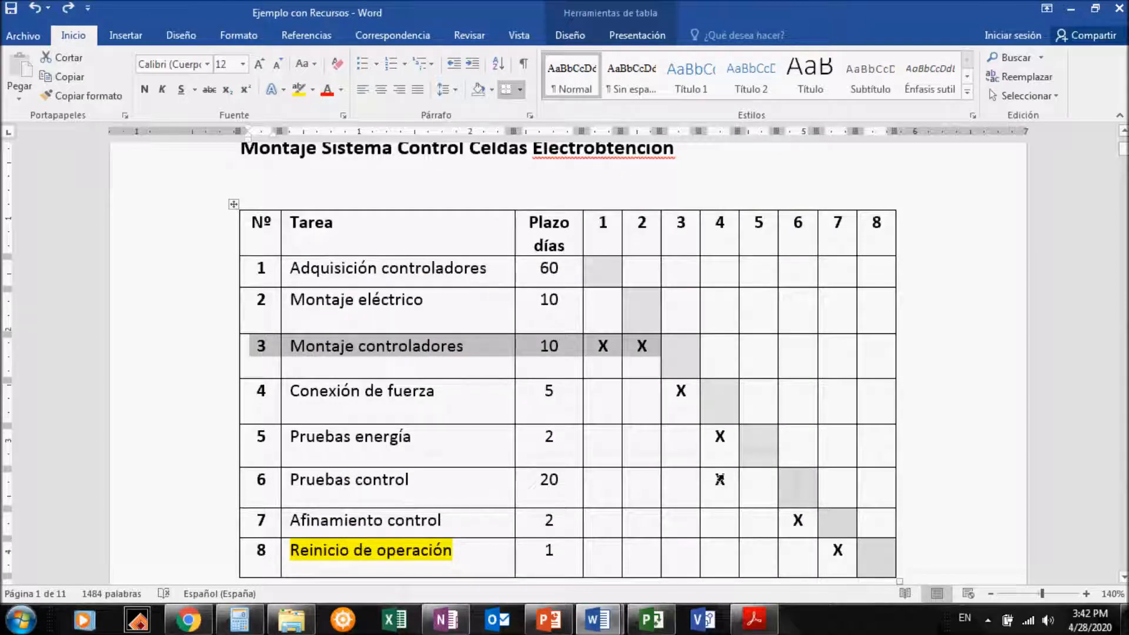
left_click(553, 624)
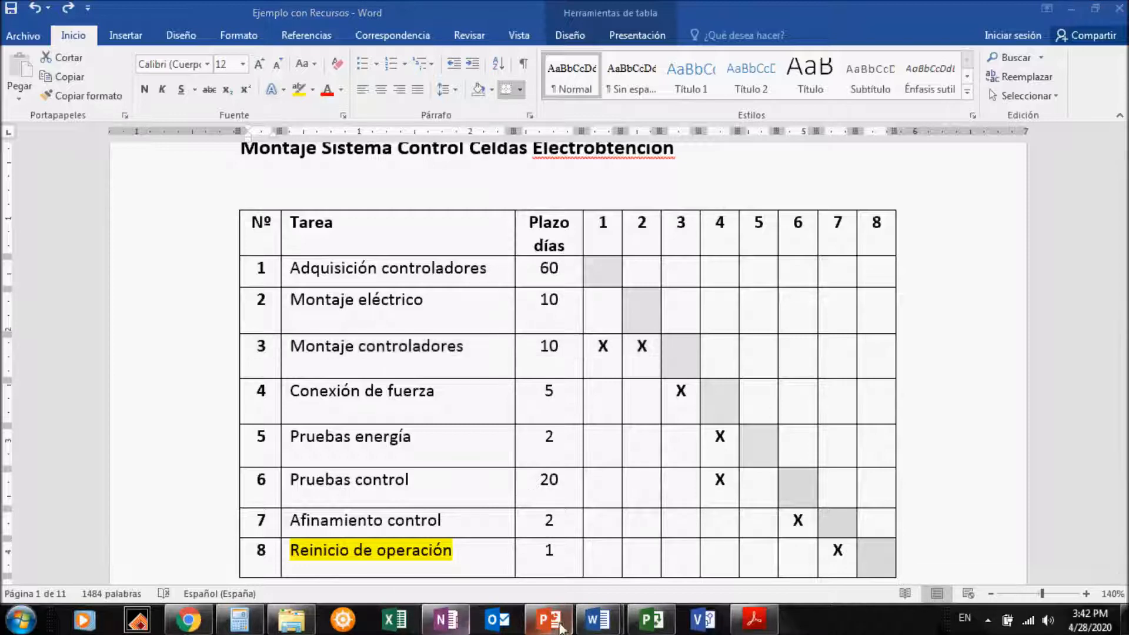
mouse_move(562, 628)
Switch to Project and widen the task table area to show the full Predecesoras column
mouse_move(647, 626)
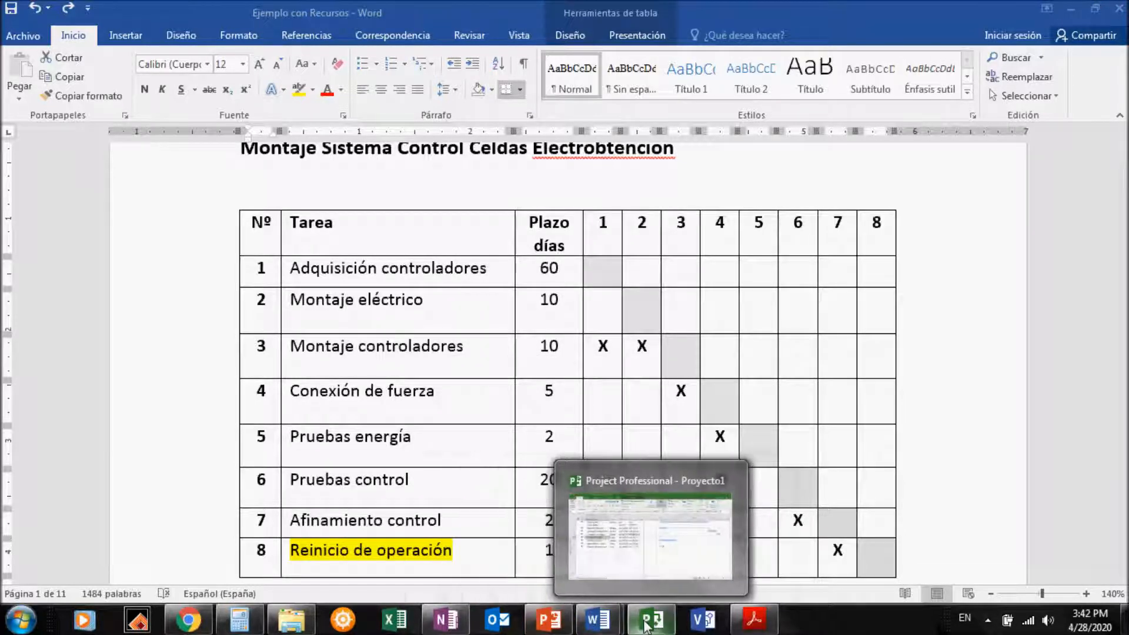
left_click(647, 626)
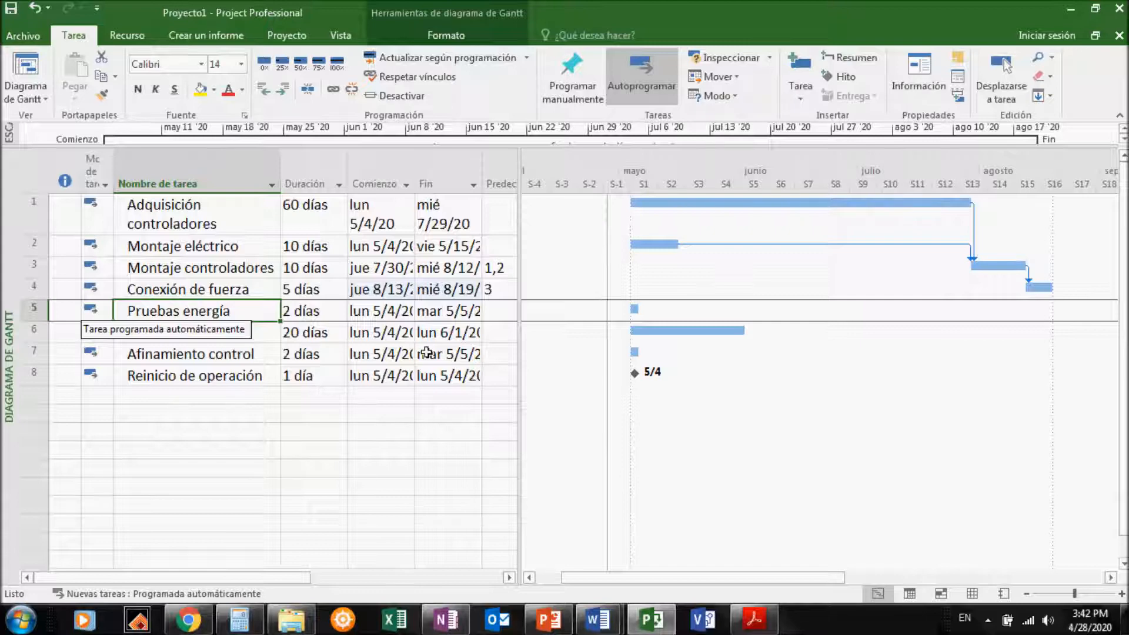
left_click_drag(533, 349, 593, 350)
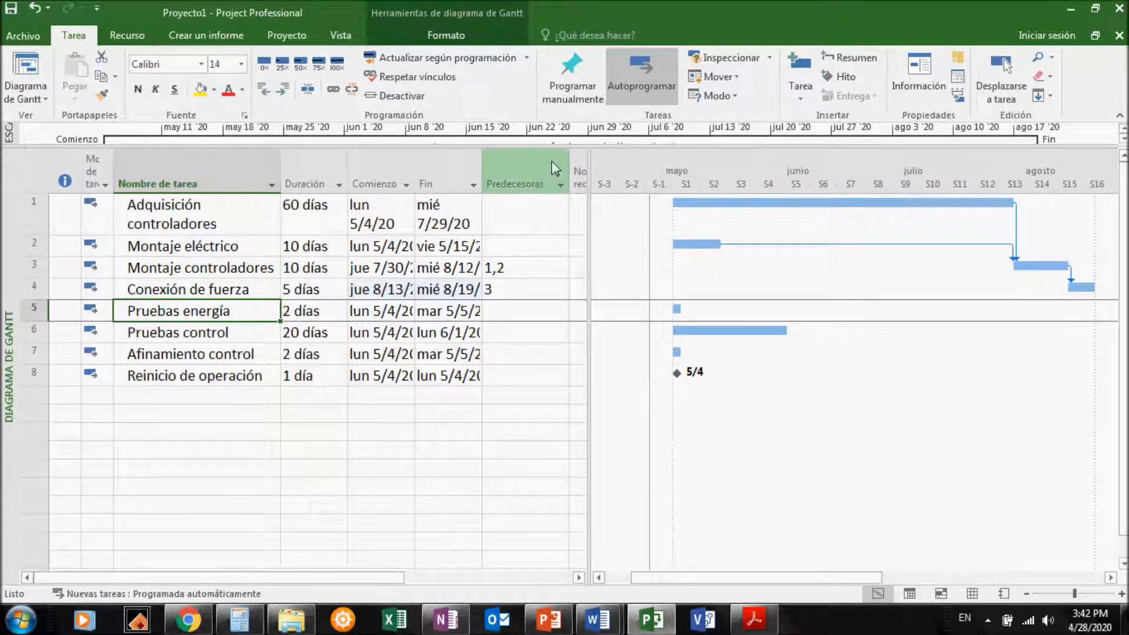
Enter task 4 as the predecessor of both Pruebas energía and Pruebas control in the Predecesoras column
left_click(559, 184)
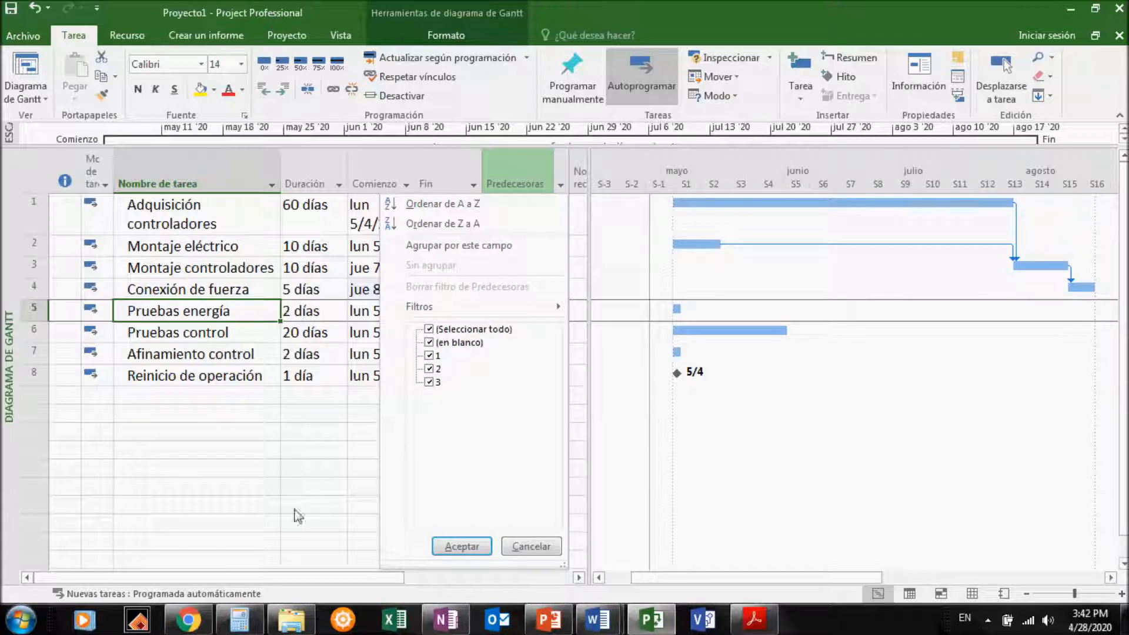
left_click(307, 380)
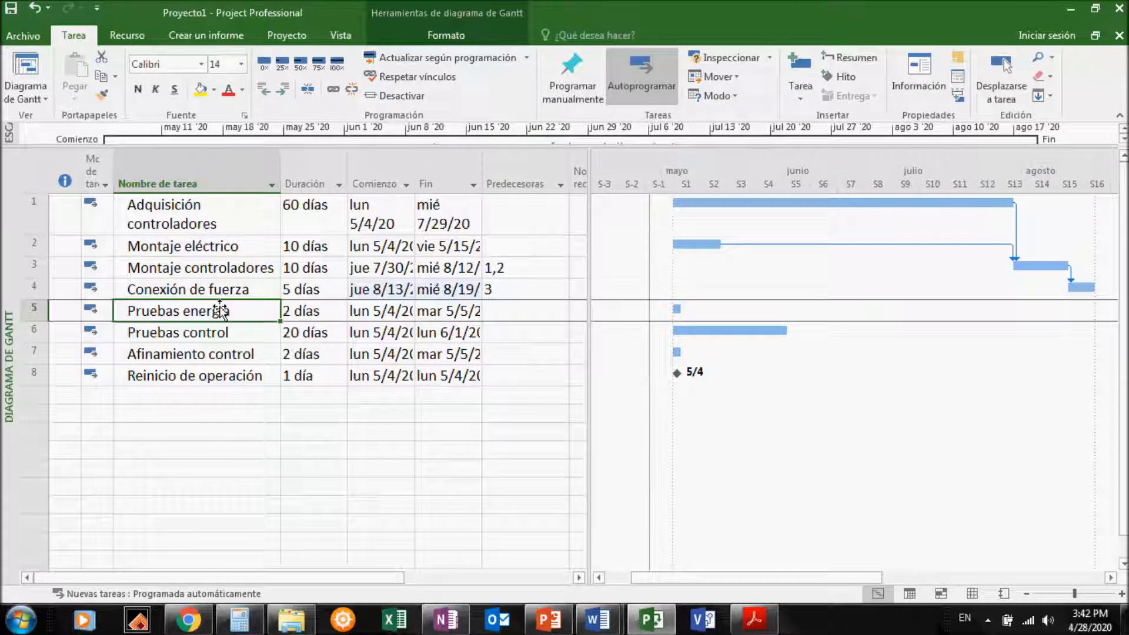
left_click(504, 288)
left_click(515, 281)
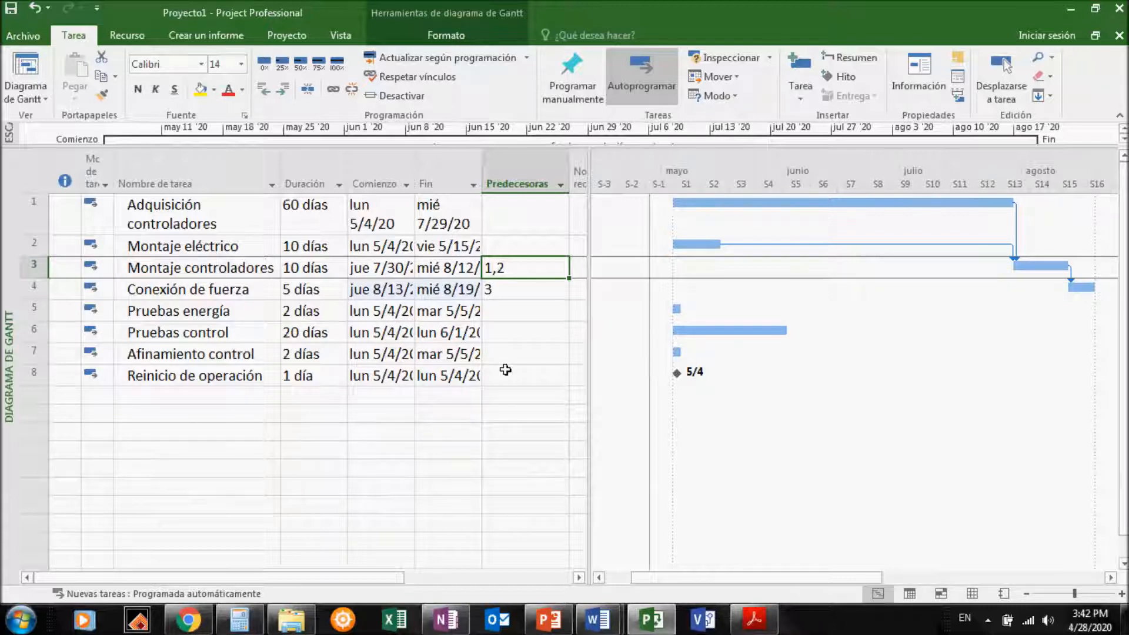
left_click(523, 319)
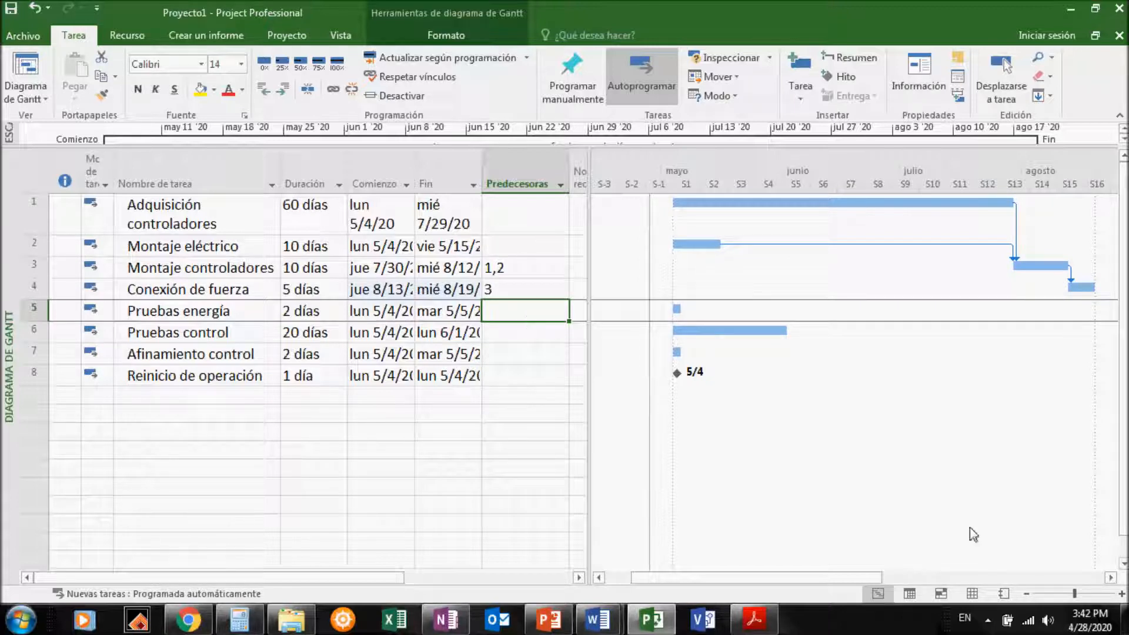
left_click(1109, 578)
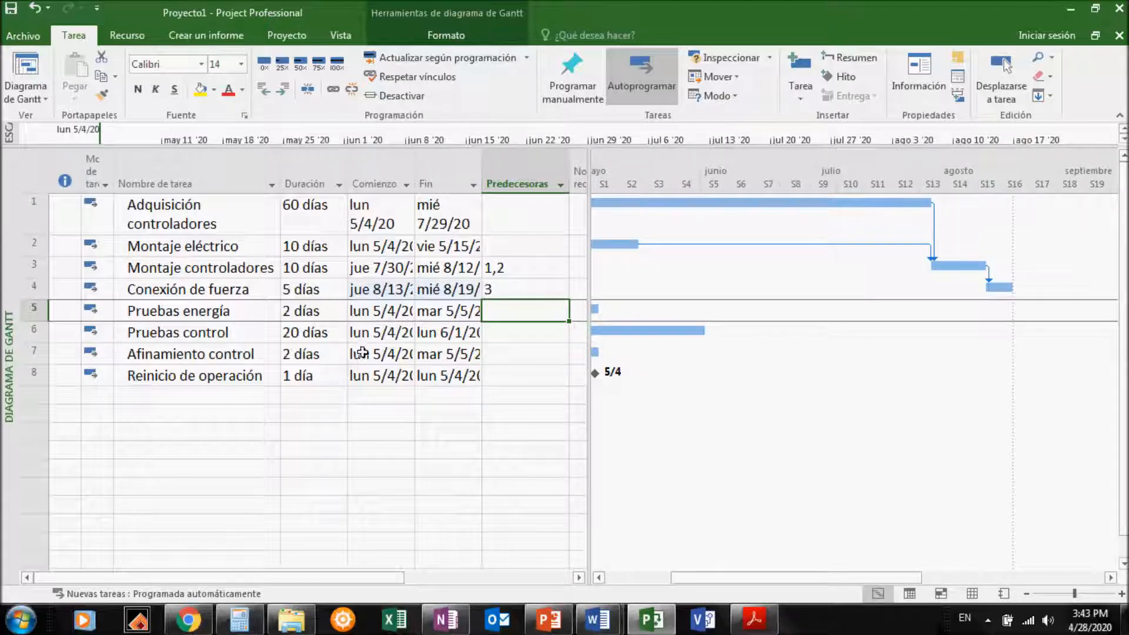
type("4")
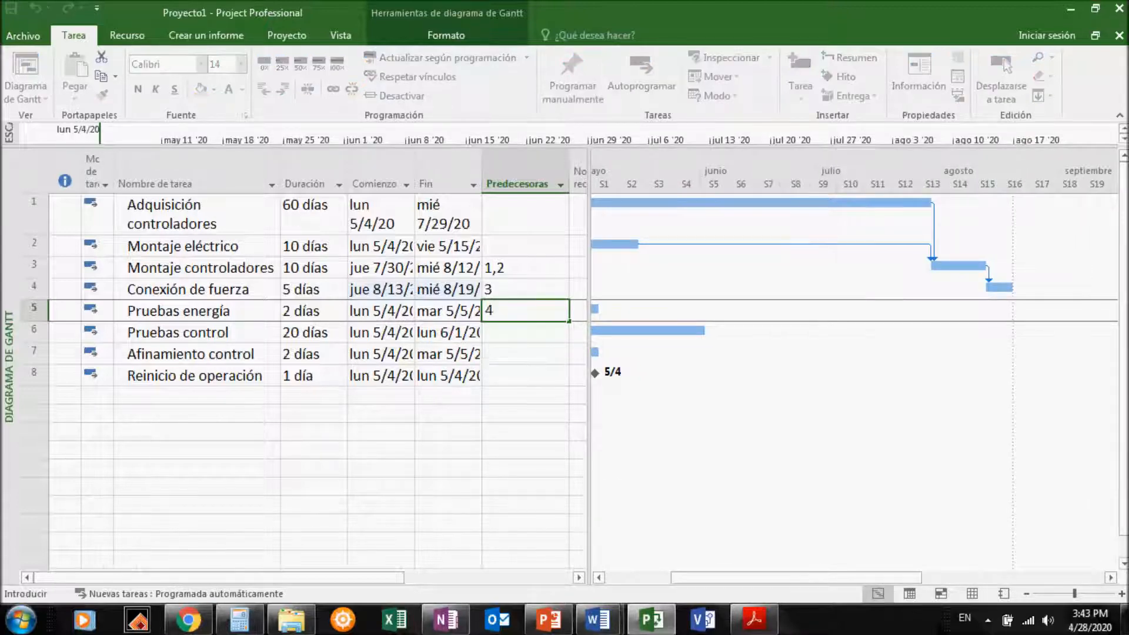
key("Return")
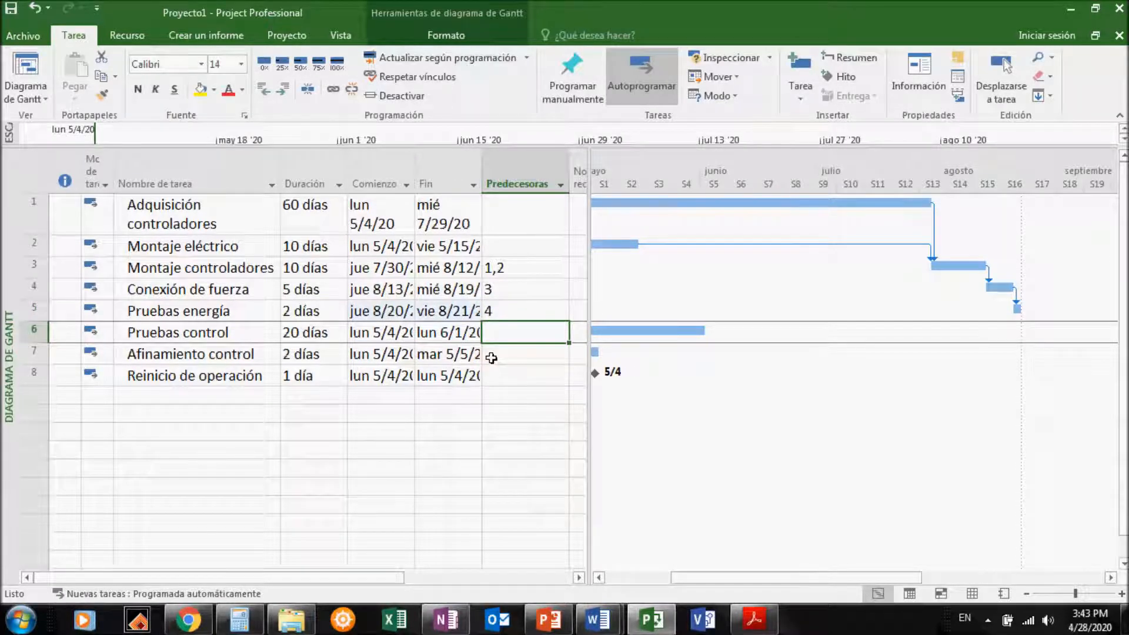
type("4")
key("Return")
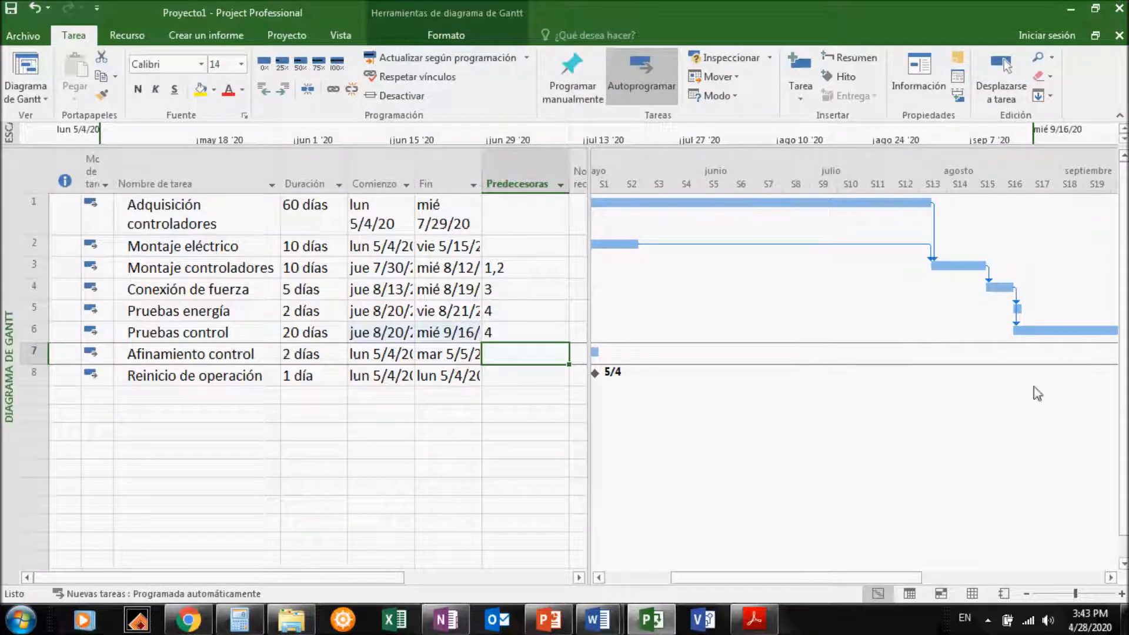
Narrow the task table to give the Gantt chart more room and review the linked bars across the project's time span
left_click_drag(590, 297, 553, 303)
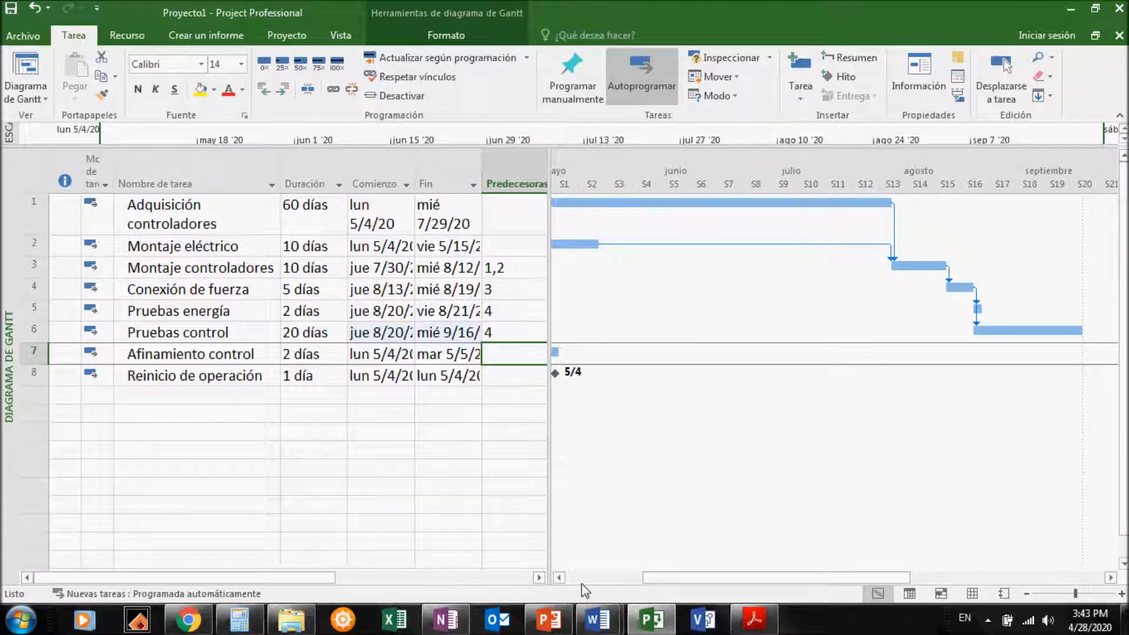
left_click(563, 578)
left_click(563, 579)
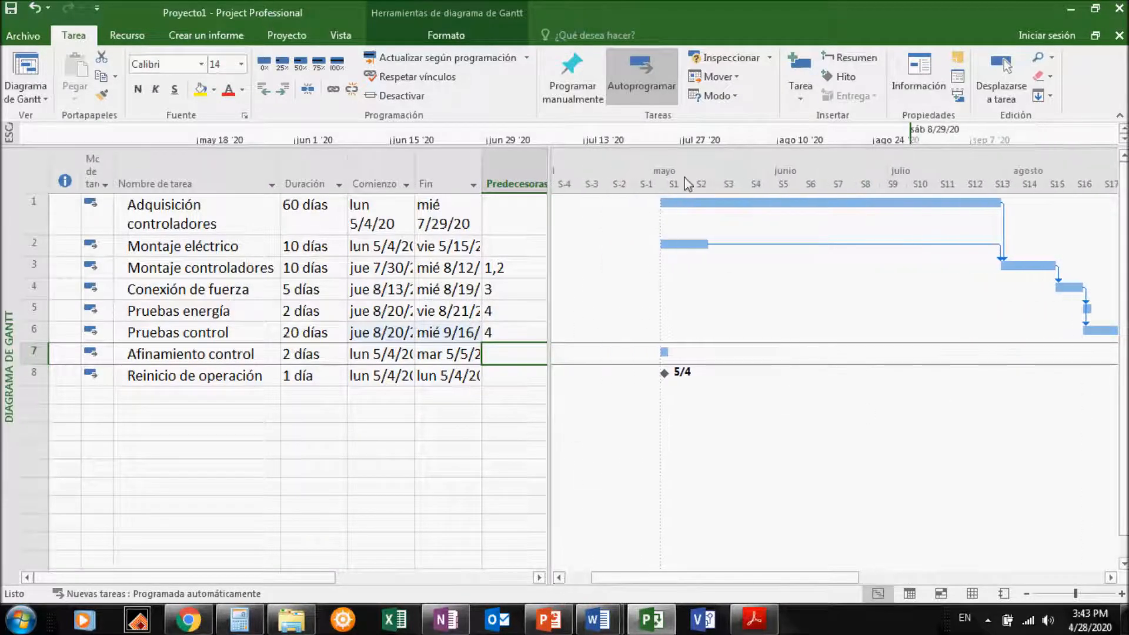
left_click(1110, 577)
left_click(1111, 578)
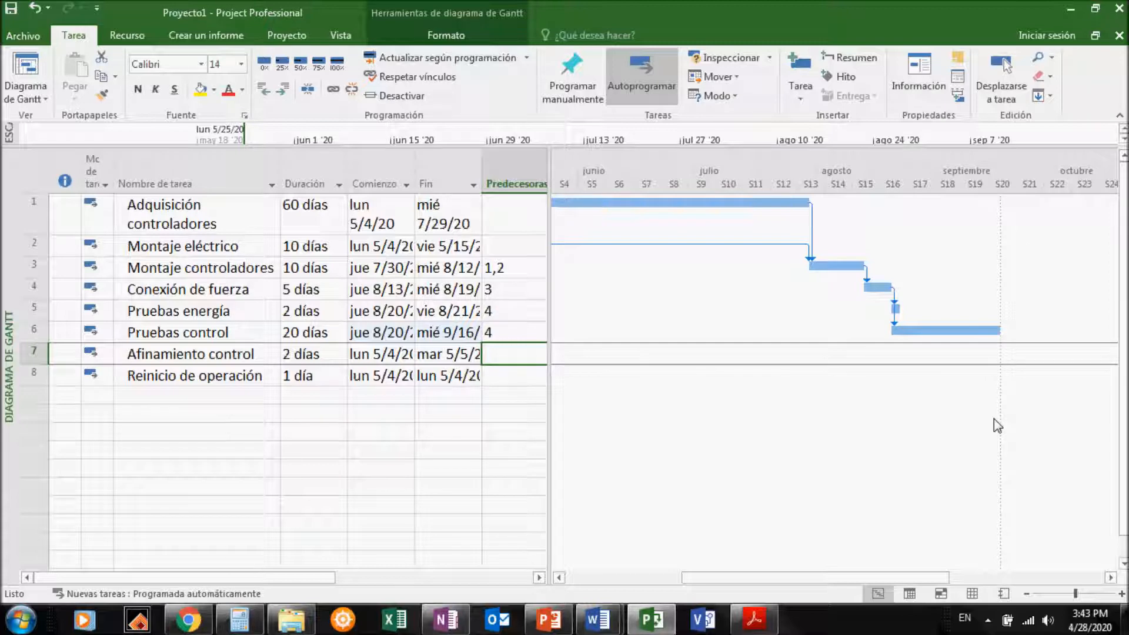
left_click(559, 578)
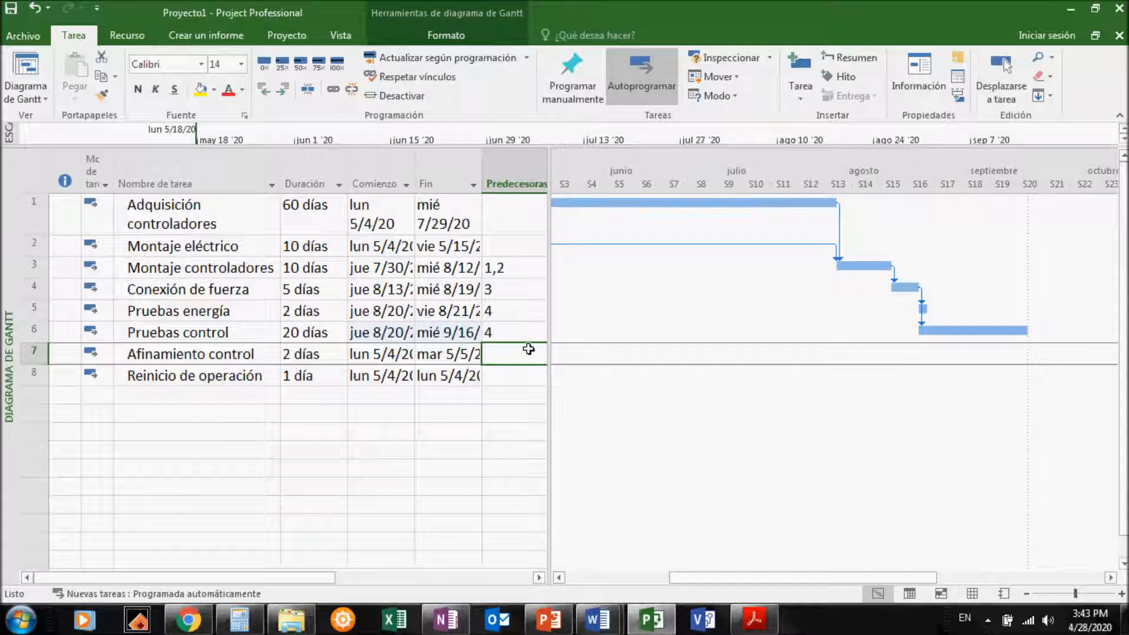
left_click_drag(563, 343, 537, 343)
left_click(536, 577)
left_click_drag(536, 578, 536, 578)
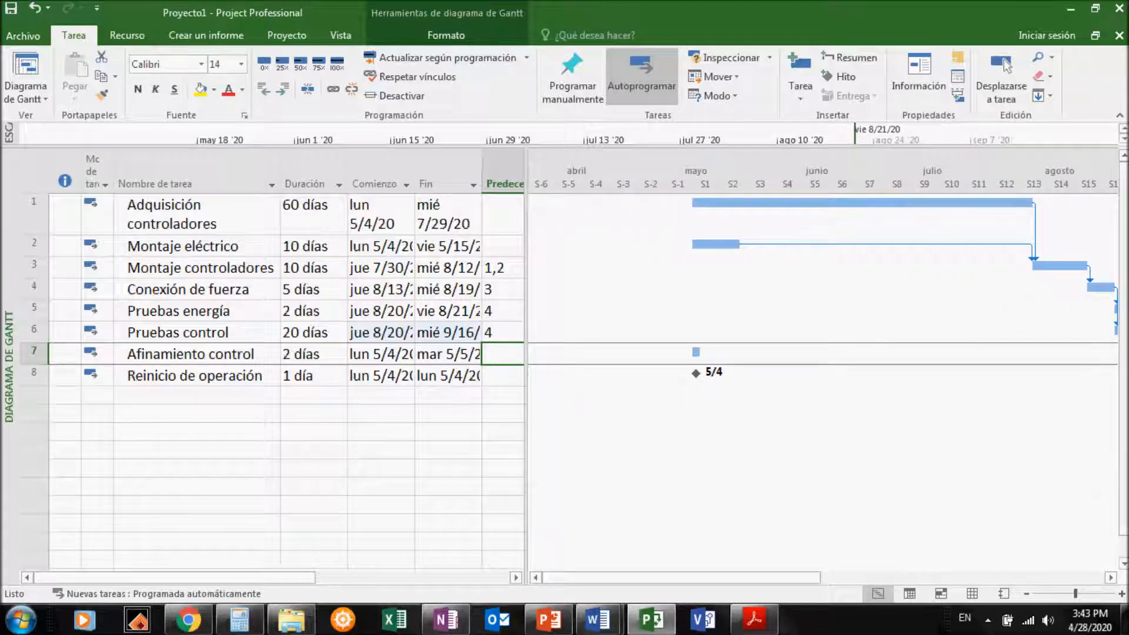
left_click_drag(1110, 578, 1110, 578)
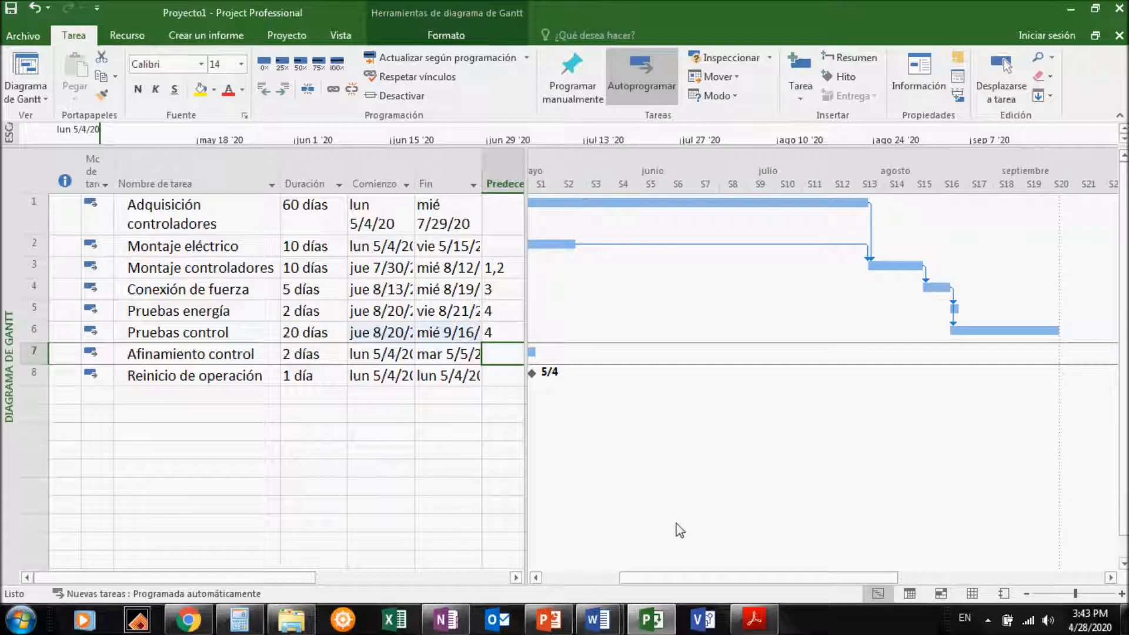
Set the size of the Gantt chart's timescale to 50 %
double_click(772, 183)
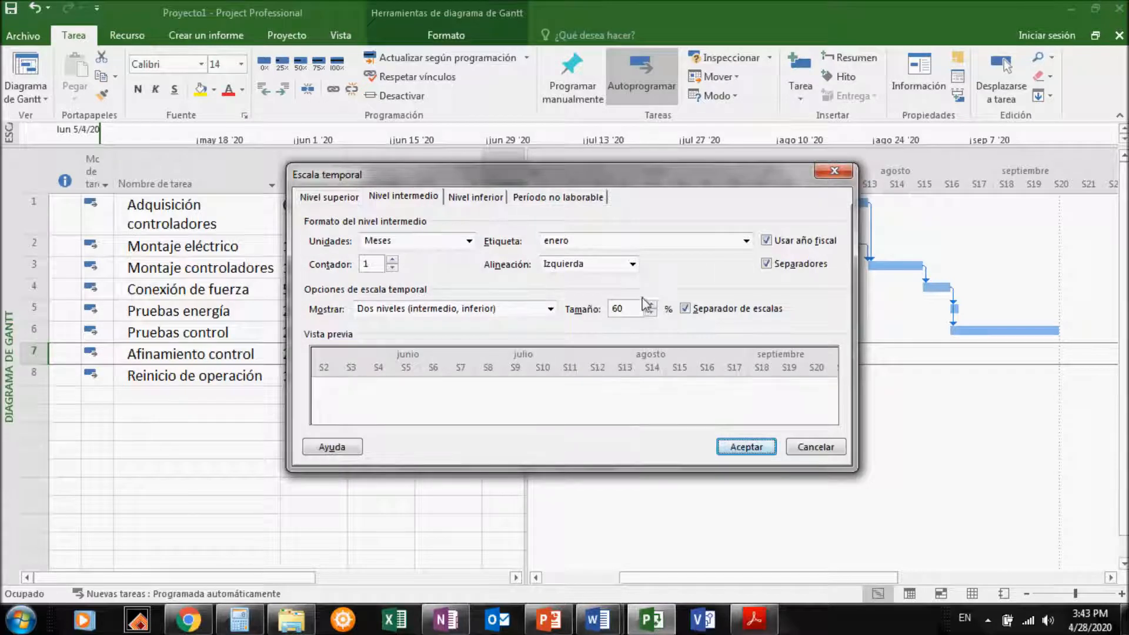
left_click(651, 313)
left_click(651, 312)
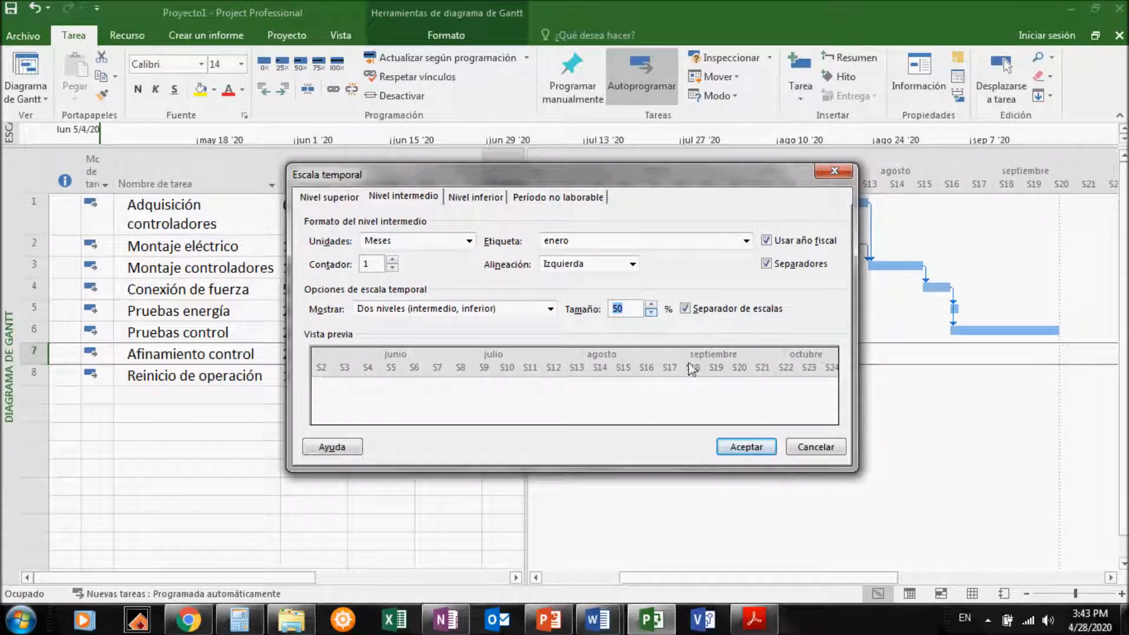
left_click(745, 448)
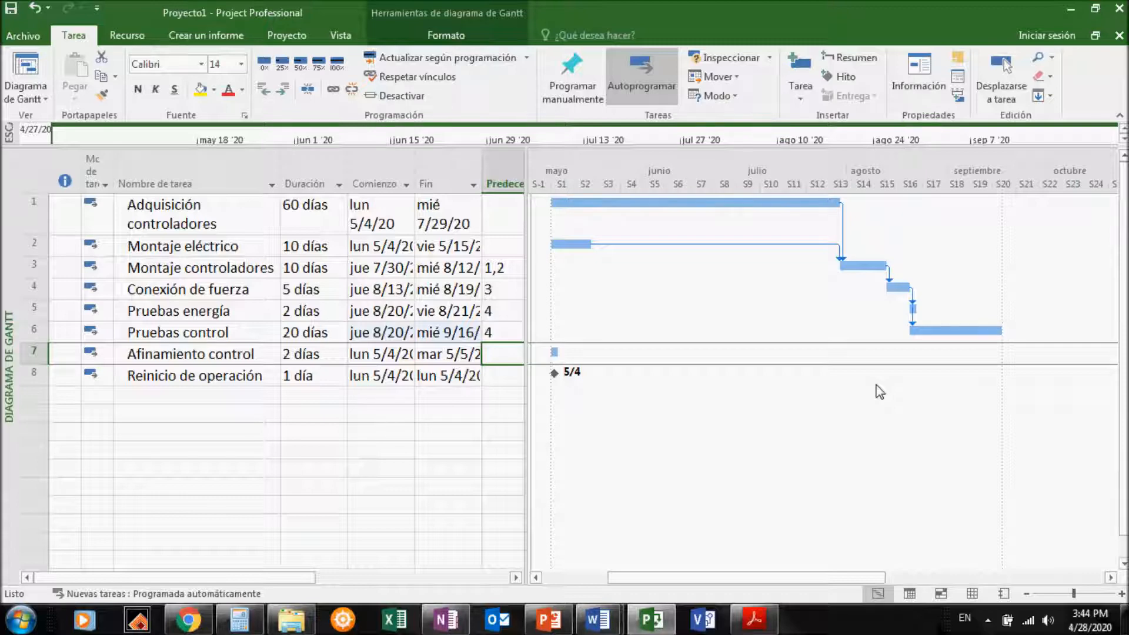
left_click(509, 184)
left_click(386, 439)
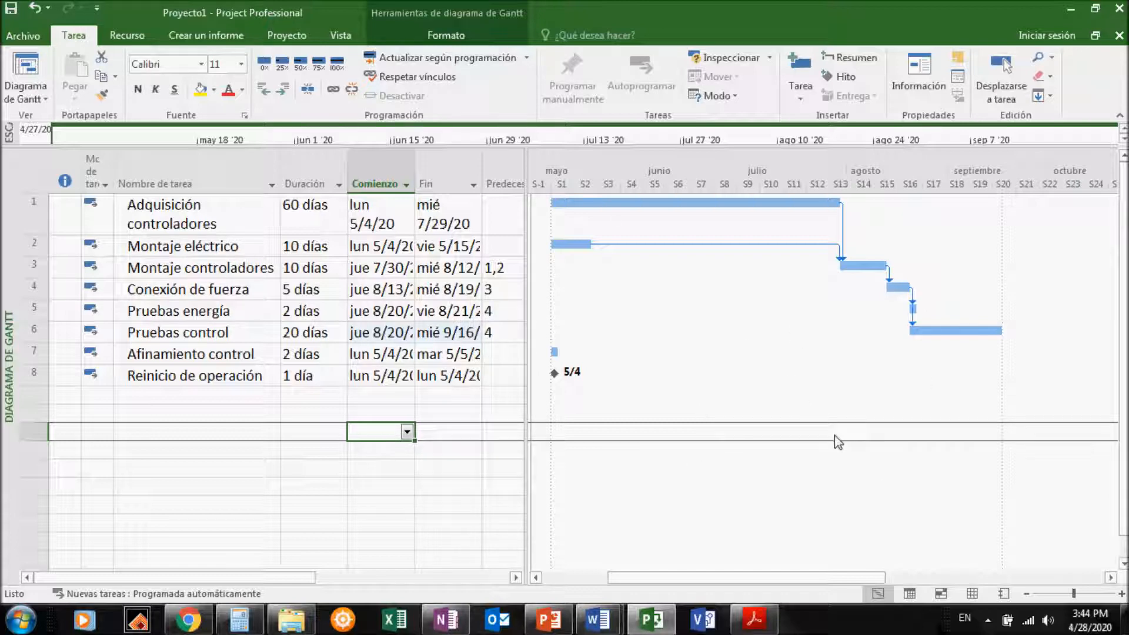
Select Afinamiento control in Project and check the predecessor marks for the last two tasks in Word's Ejemplo con Recursos table, returning to Project
left_click(596, 624)
left_click(512, 529)
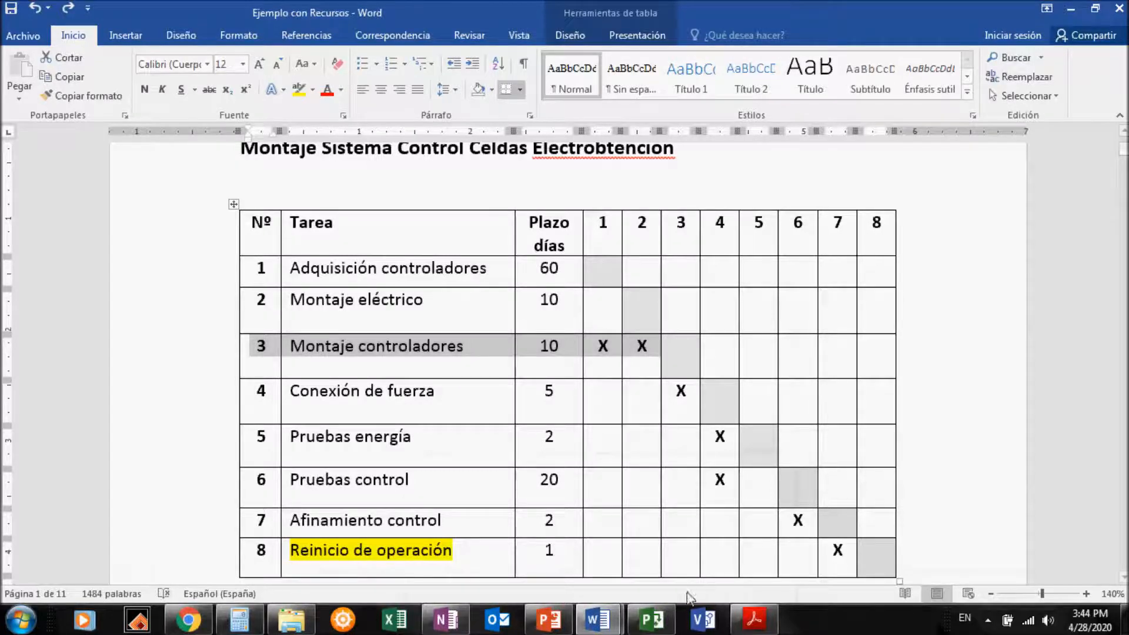
left_click(651, 618)
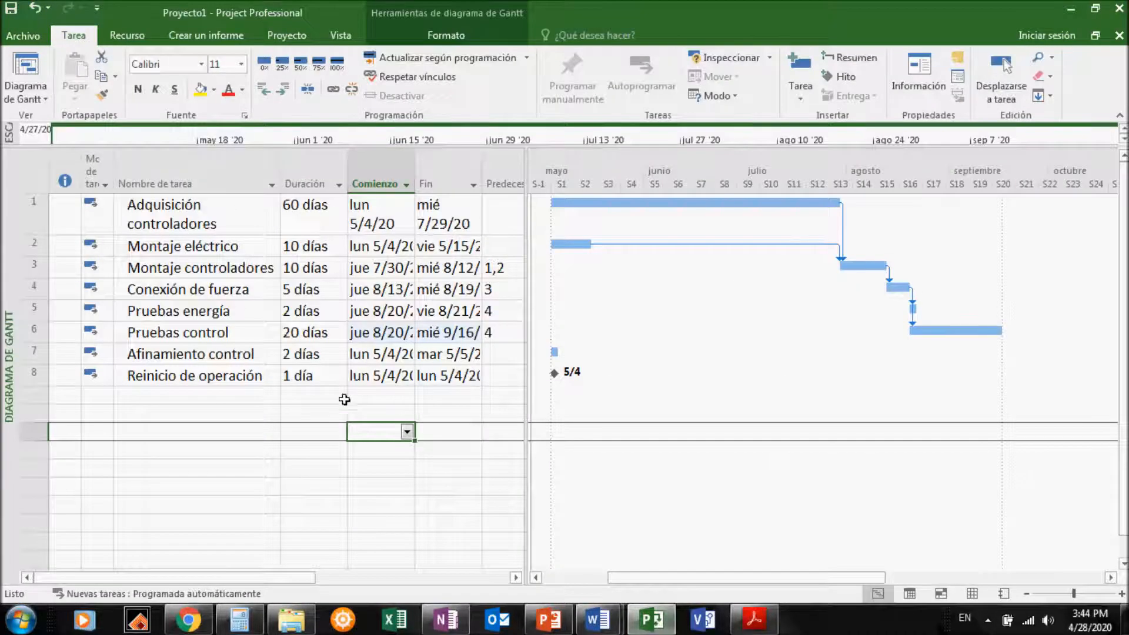
left_click(52, 360)
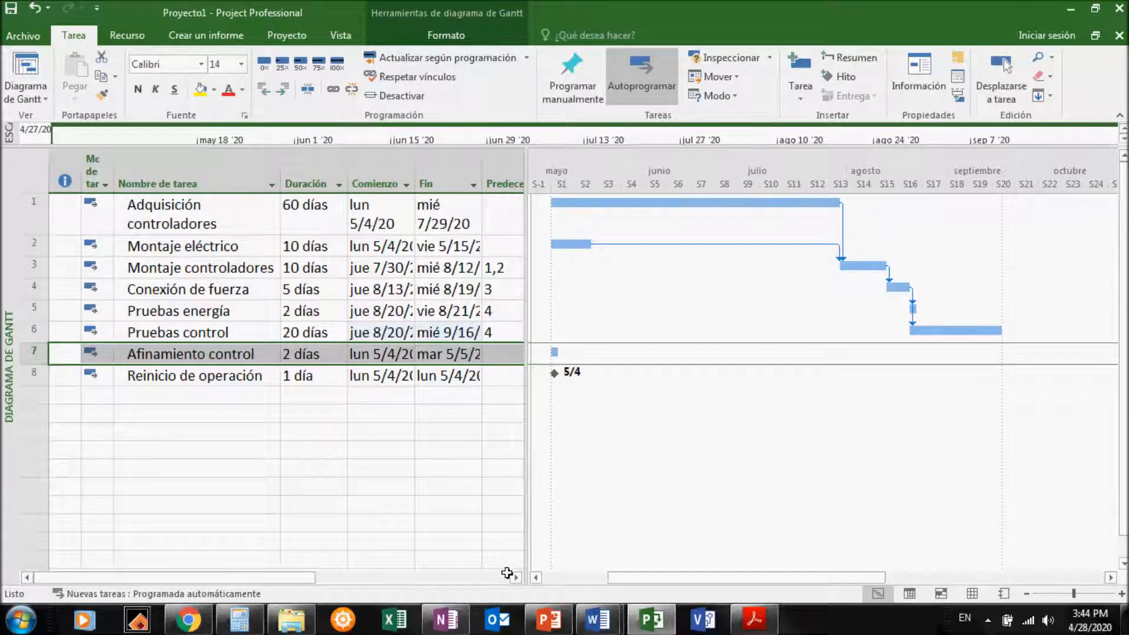
left_click(594, 618)
left_click(564, 578)
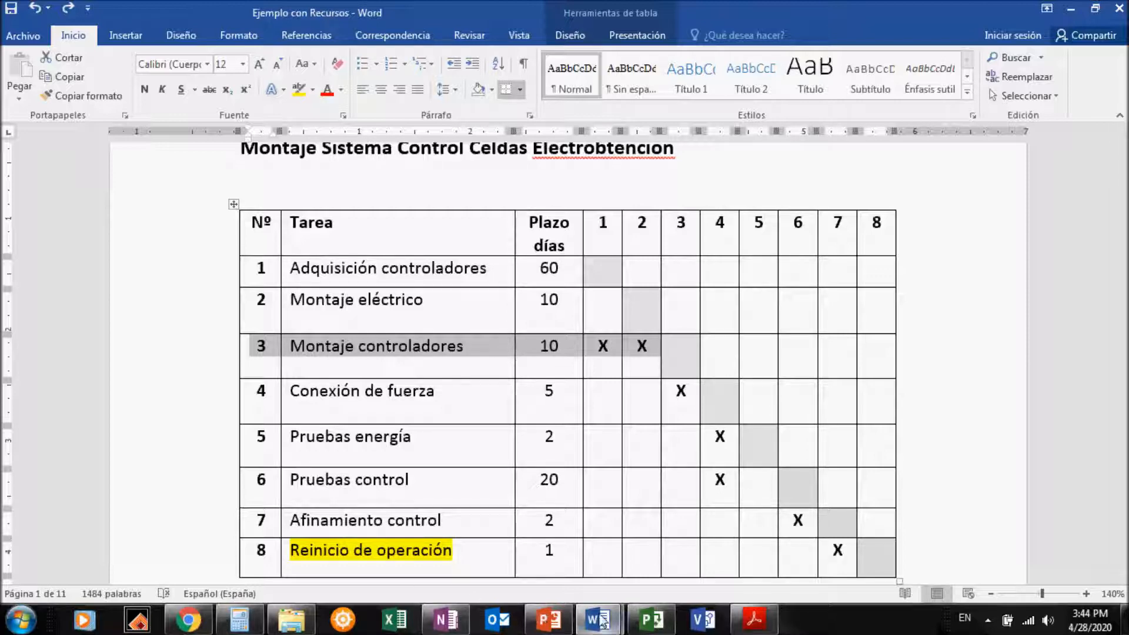
mouse_move(647, 624)
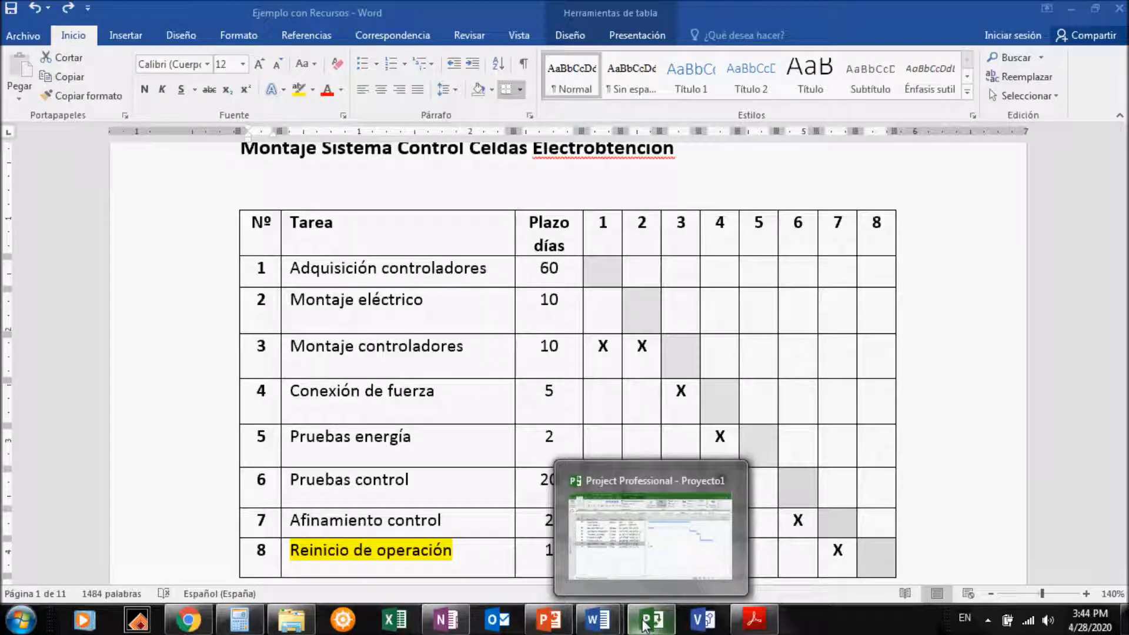
left_click(644, 624)
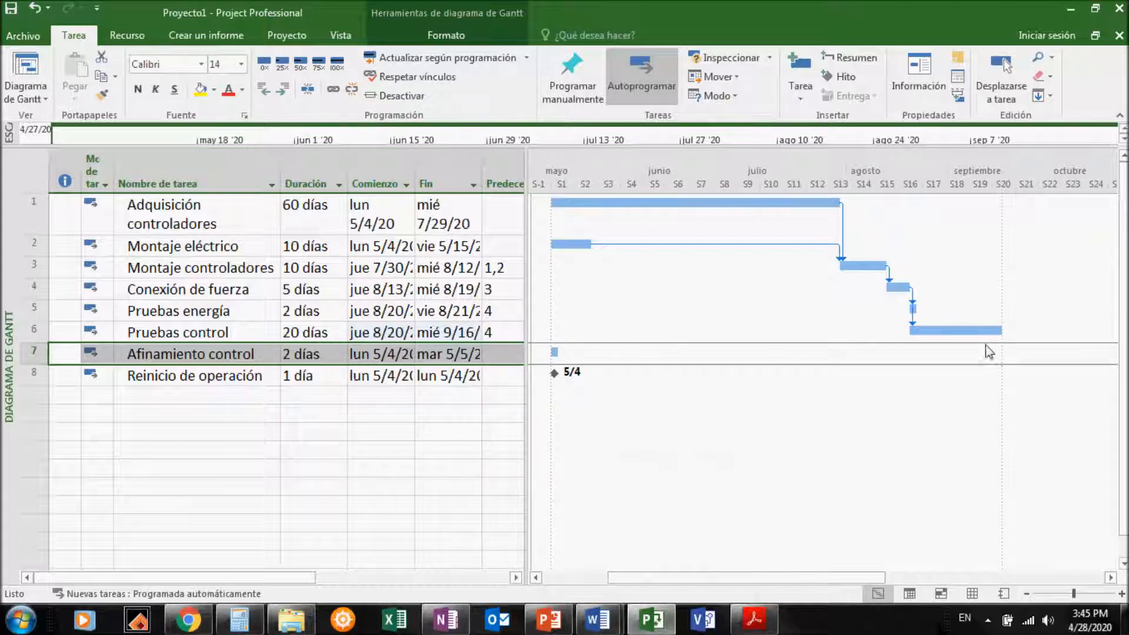
mouse_move(994, 341)
left_click(596, 619)
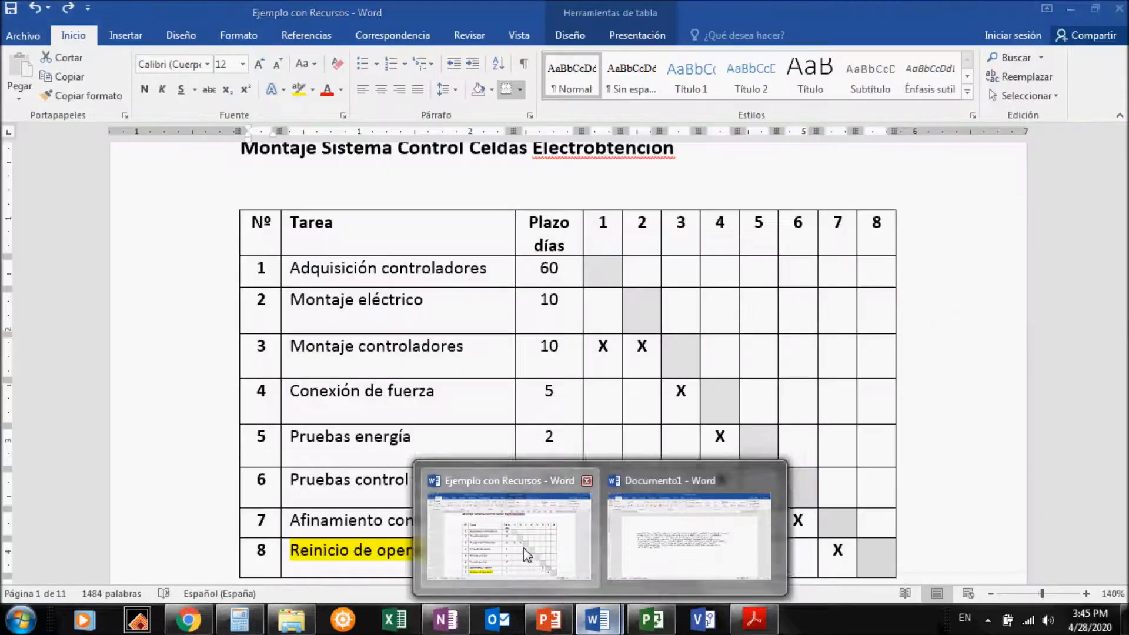
left_click(524, 548)
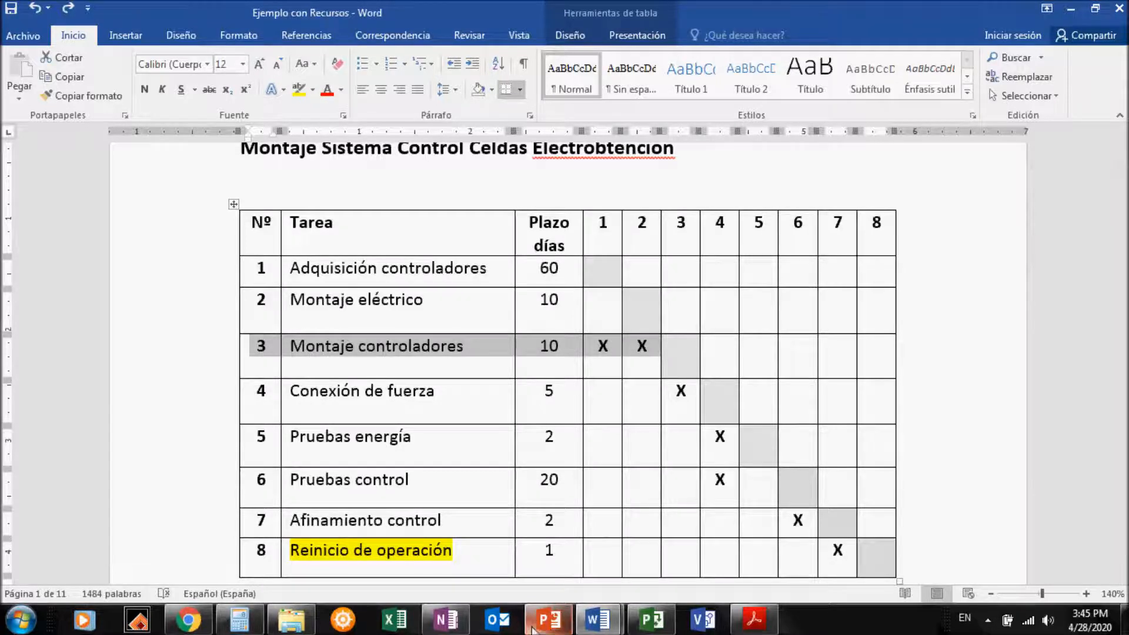
left_click(600, 622)
left_click(651, 619)
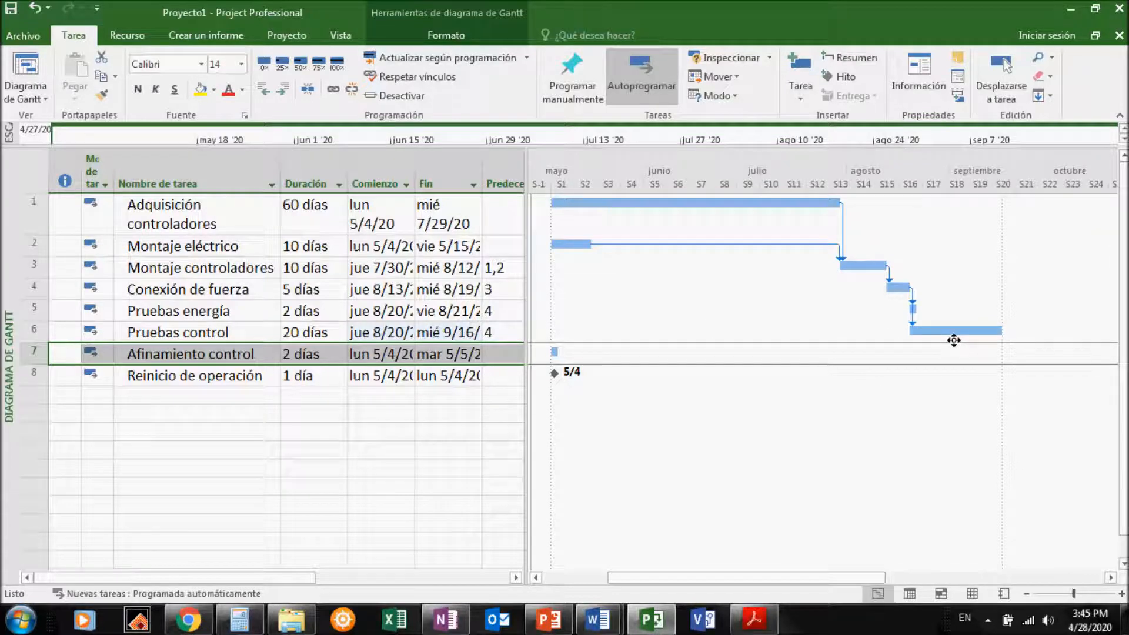
Link Pruebas control to Afinamiento control, and Afinamiento control to Reinicio de operación, directly between their bars in the Gantt chart
mouse_move(954, 340)
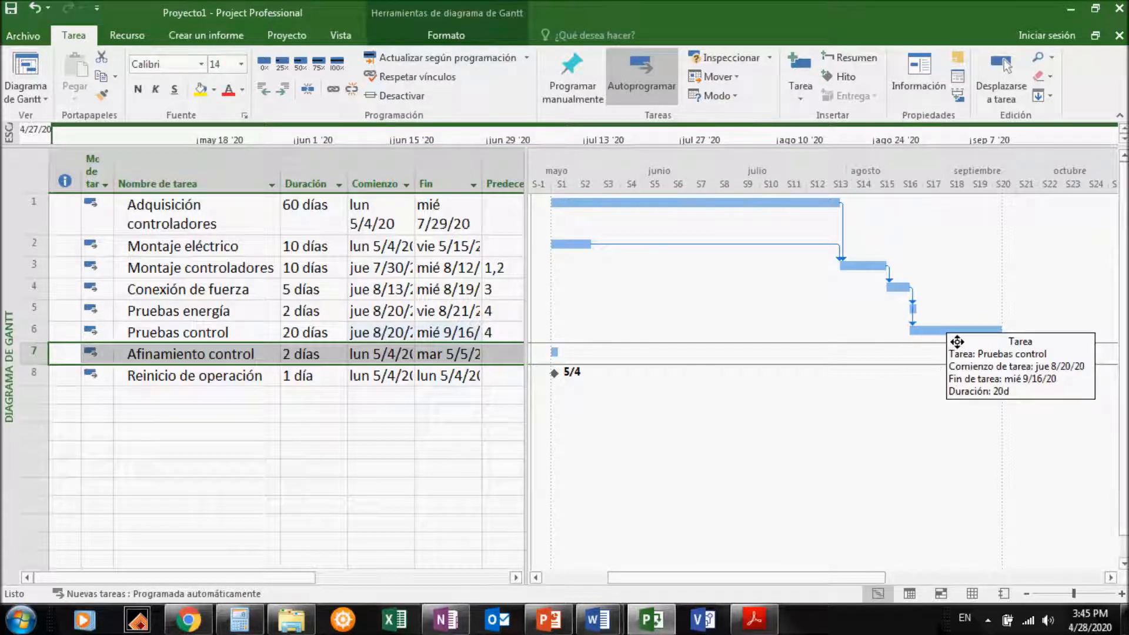
left_click(957, 341)
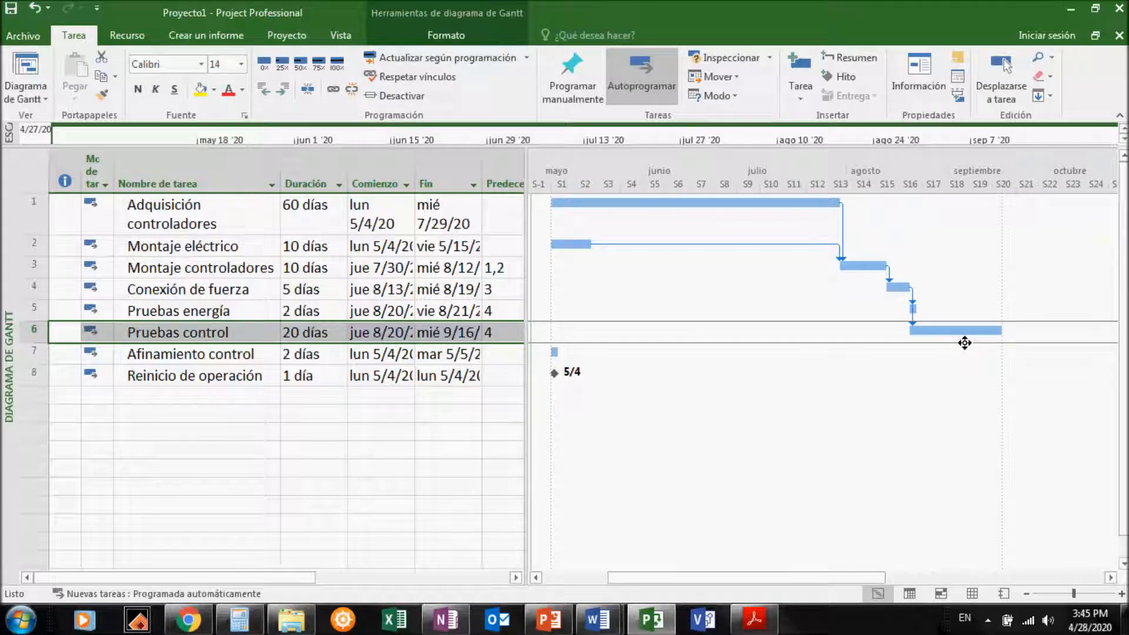
mouse_move(964, 342)
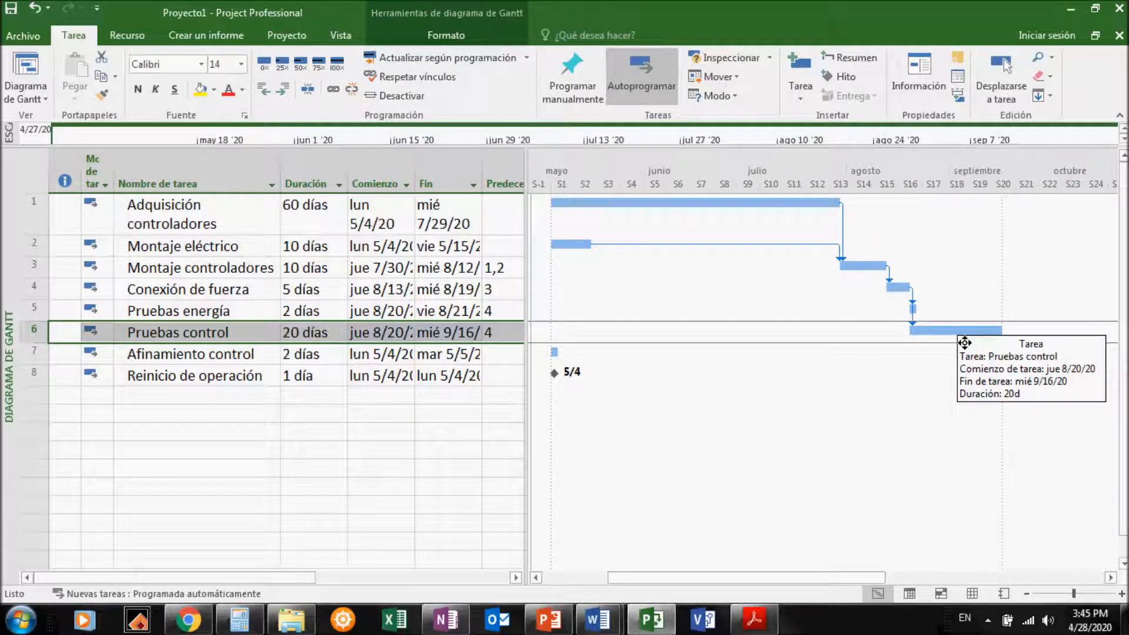
left_click_drag(964, 342, 965, 343)
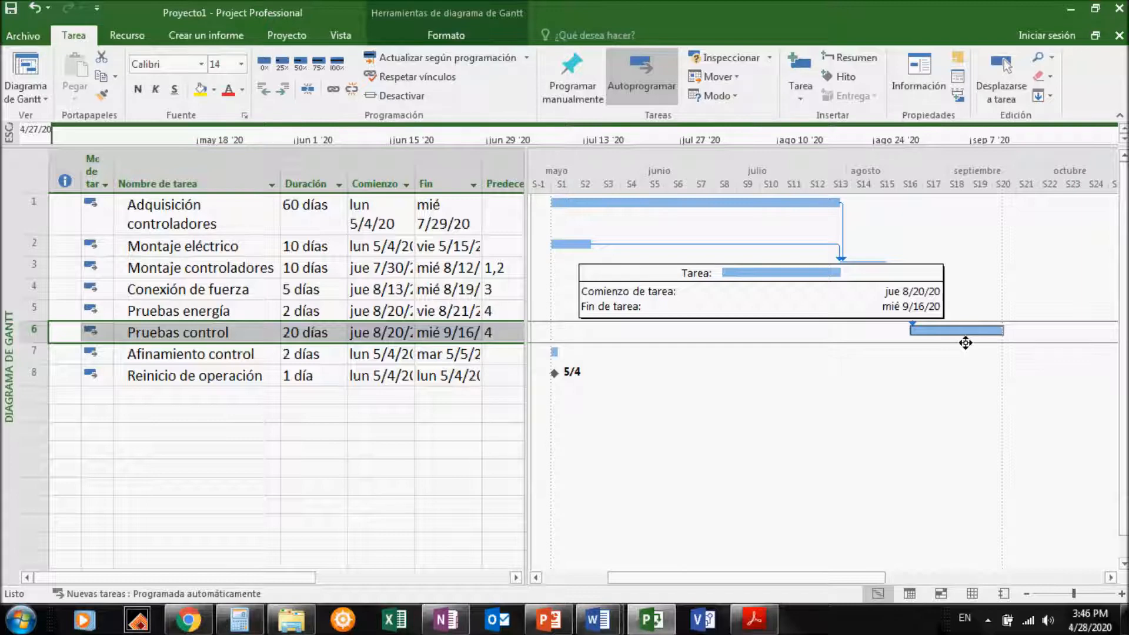
mouse_move(965, 342)
left_mouse_down()
mouse_move(959, 315)
mouse_move(959, 360)
mouse_move(959, 297)
mouse_move(957, 370)
mouse_move(956, 285)
mouse_move(962, 343)
mouse_move(918, 343)
mouse_move(994, 345)
mouse_move(899, 357)
mouse_move(960, 353)
left_mouse_up()
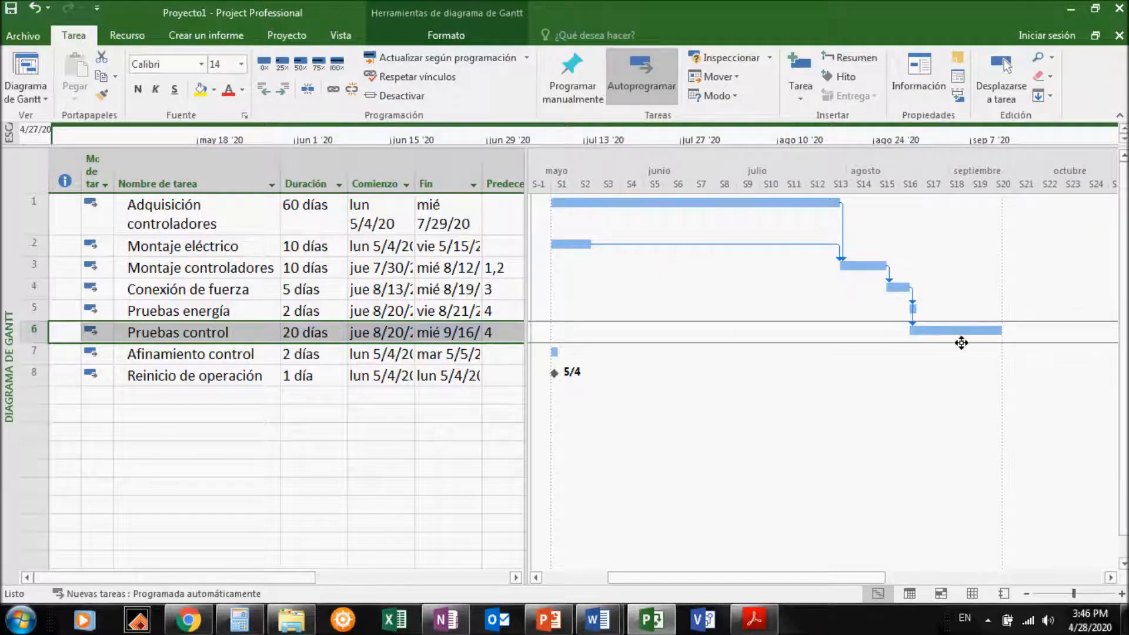
mouse_move(961, 343)
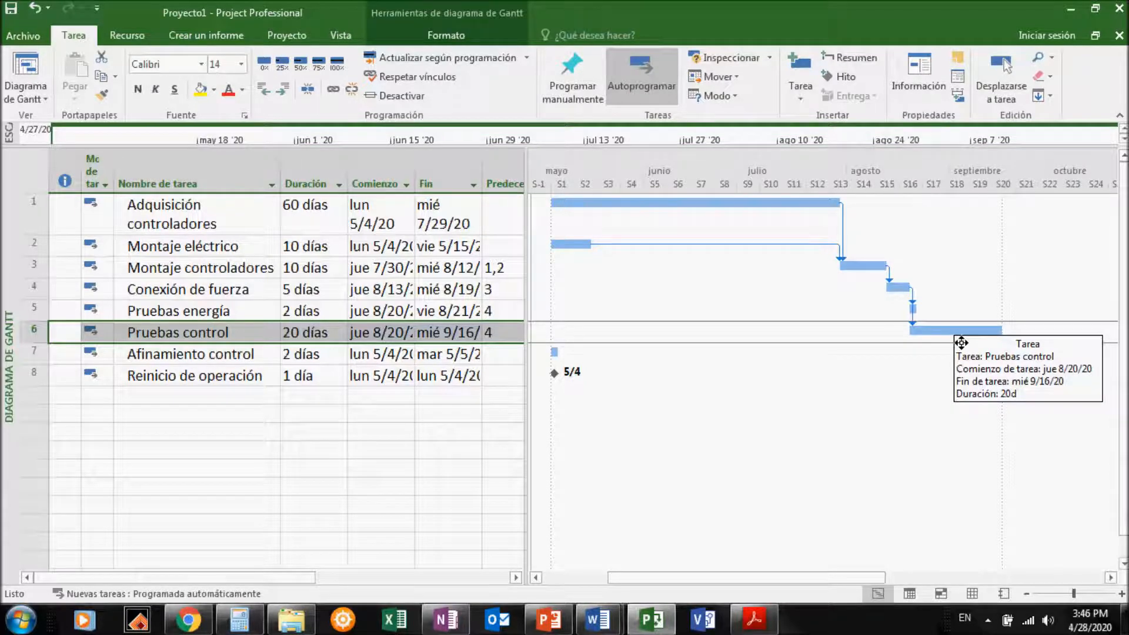
left_click_drag(961, 343, 557, 355)
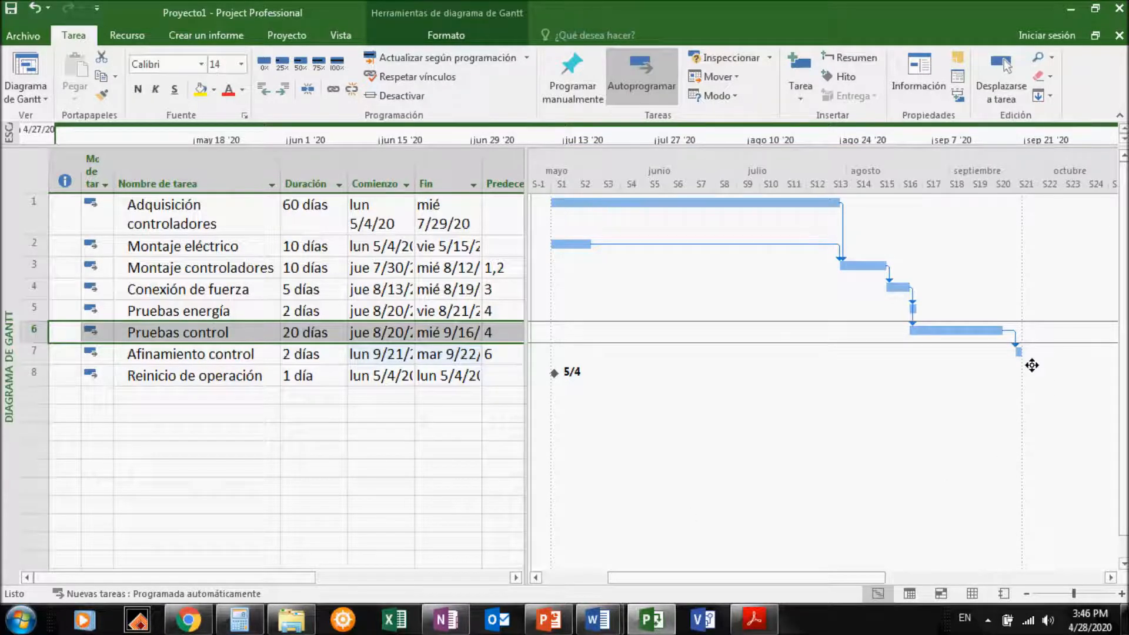
left_click_drag(1029, 364, 551, 376)
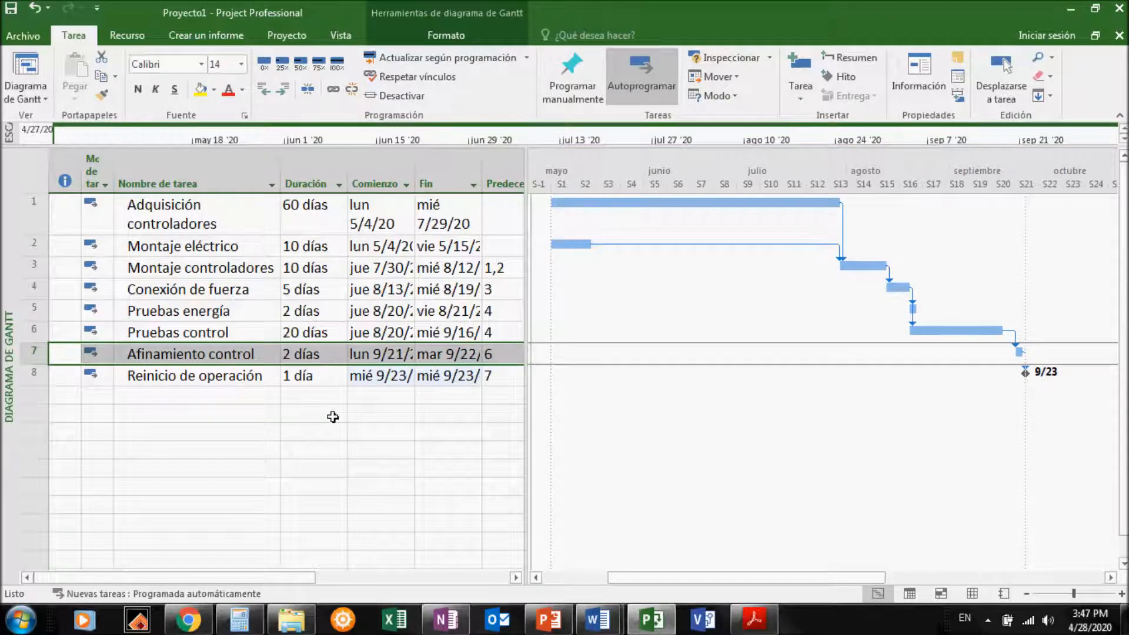
left_click(325, 397)
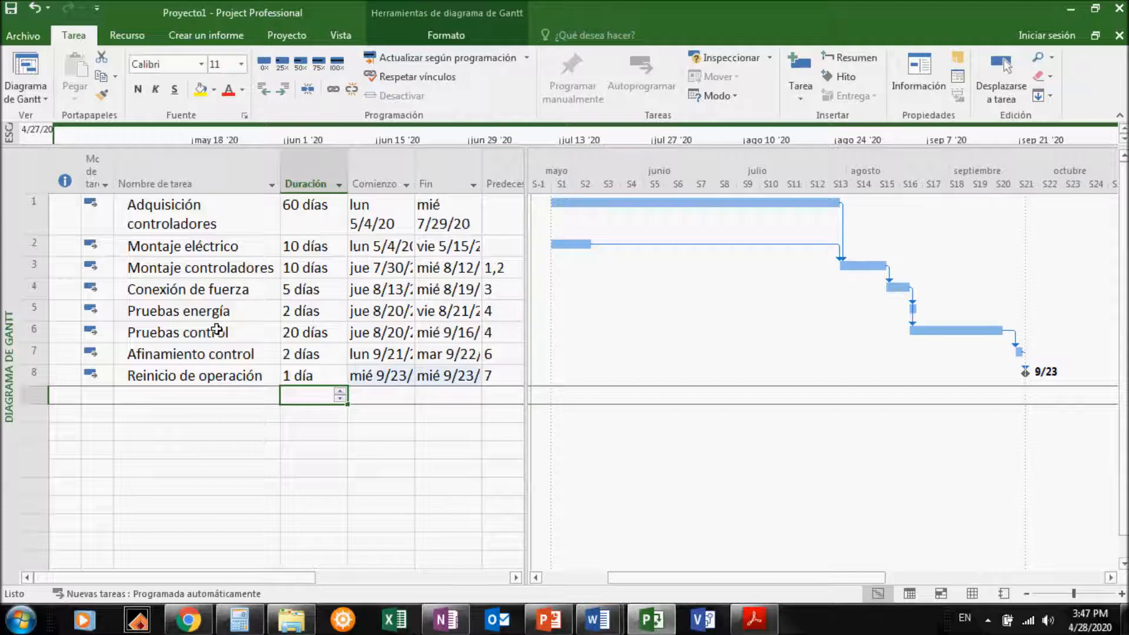
left_click(213, 311)
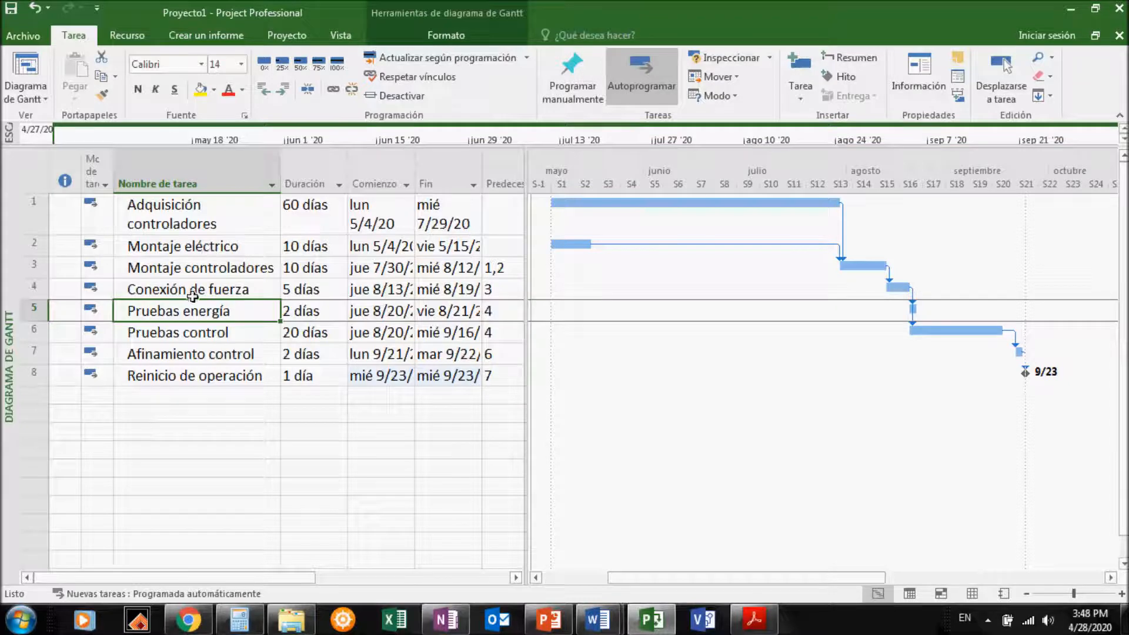
left_click(214, 225)
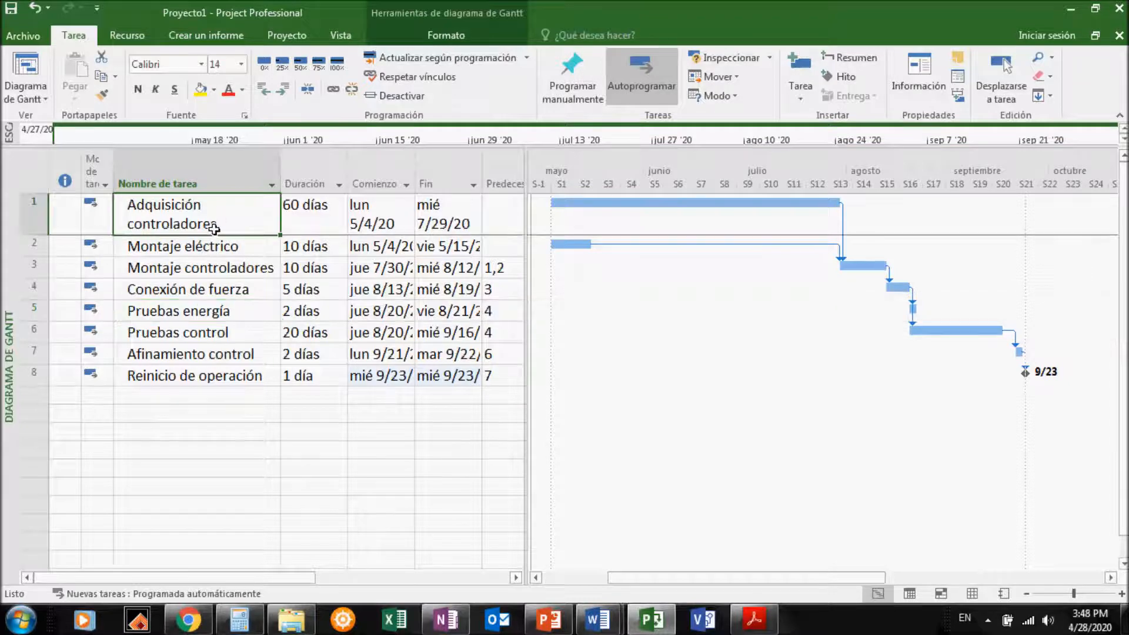
left_click(204, 316)
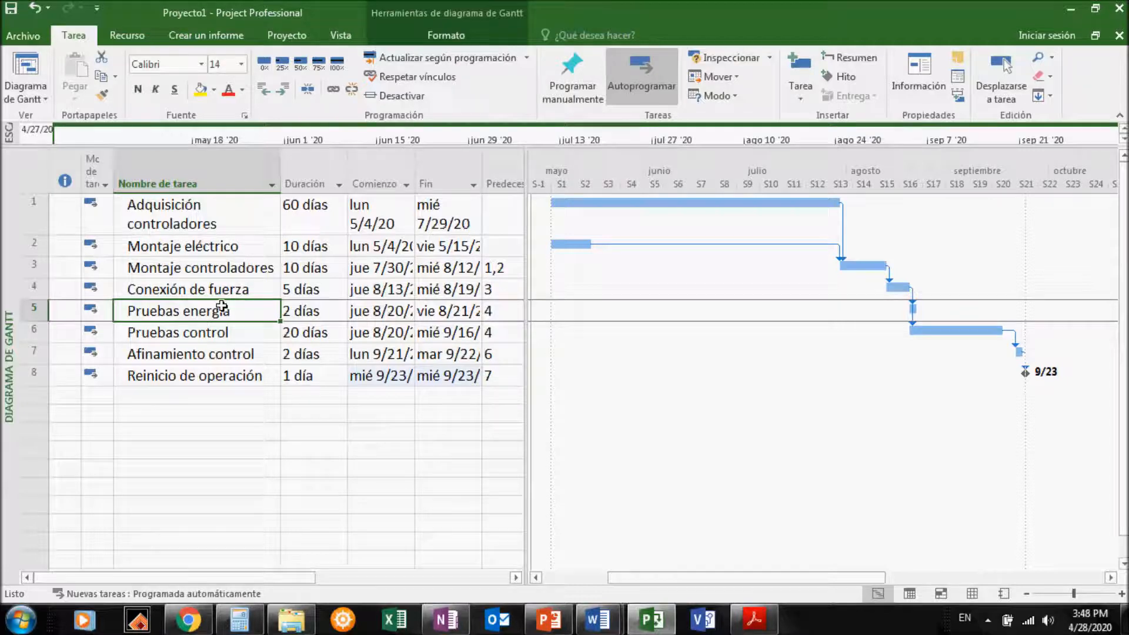
left_click(217, 296)
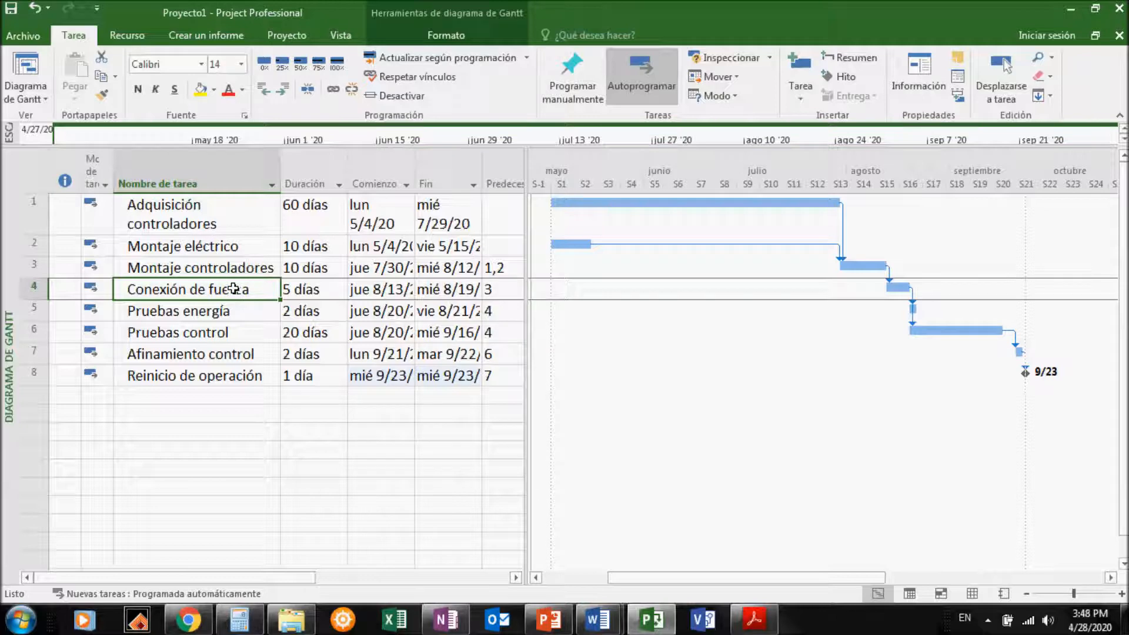
left_click(212, 389, "shift")
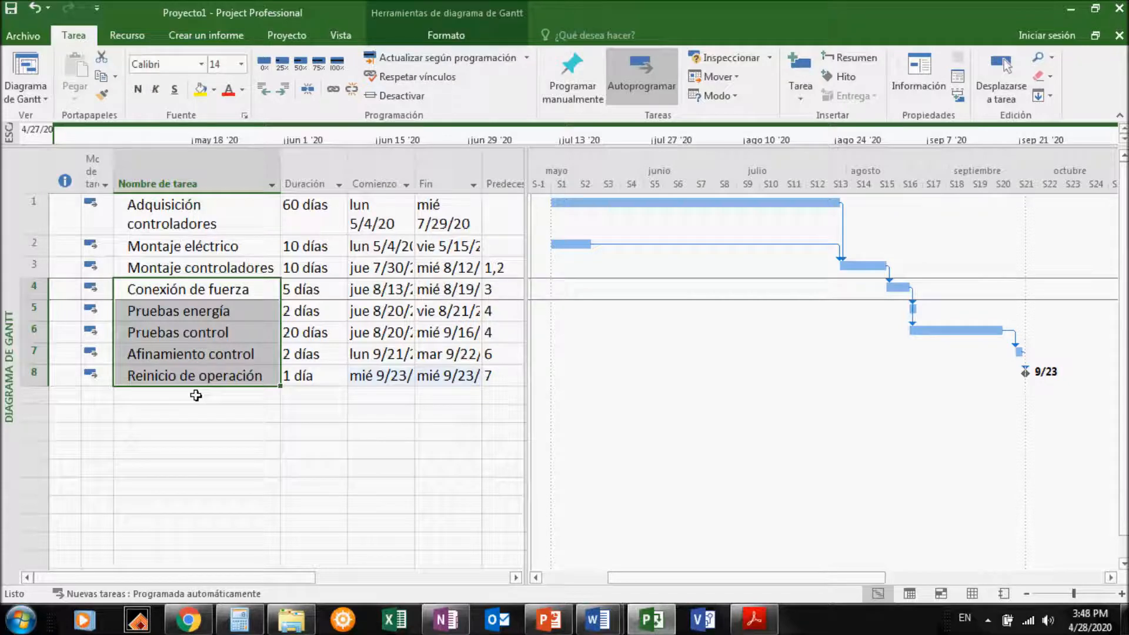
left_click(218, 379)
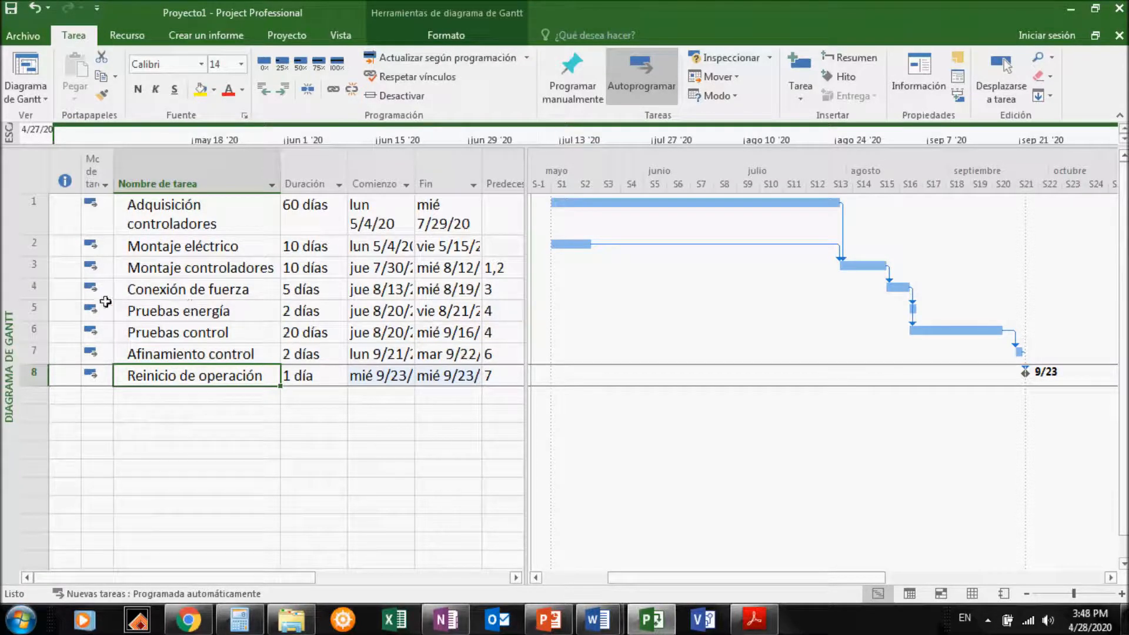
Insert a new task named Etapa final directly above Conexión de fuerza
left_click(45, 294)
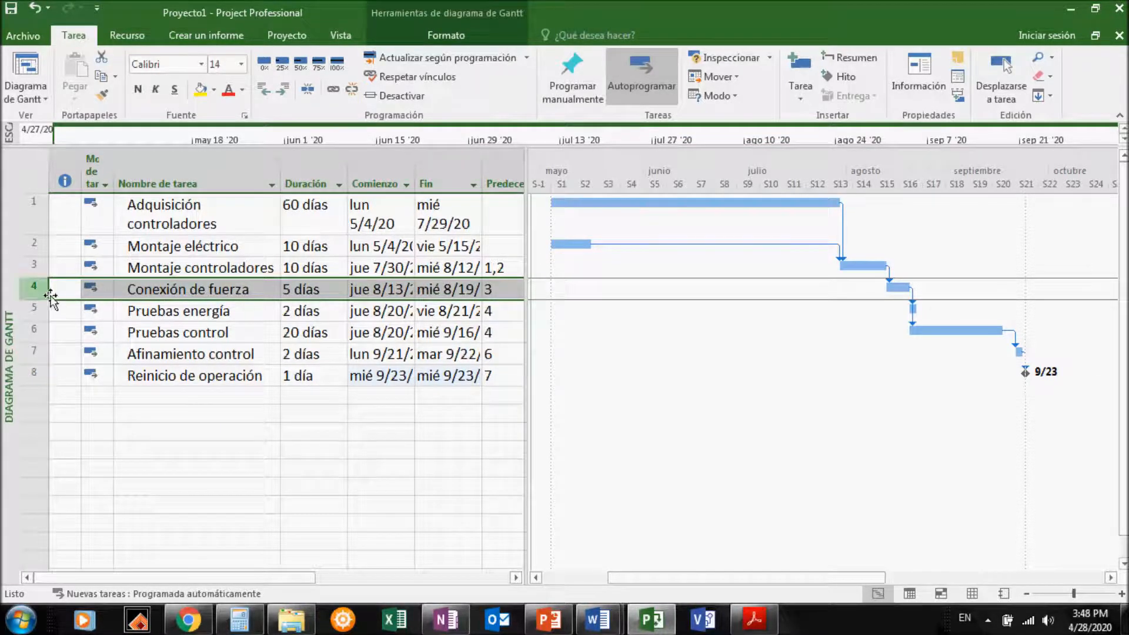
right_click(47, 294)
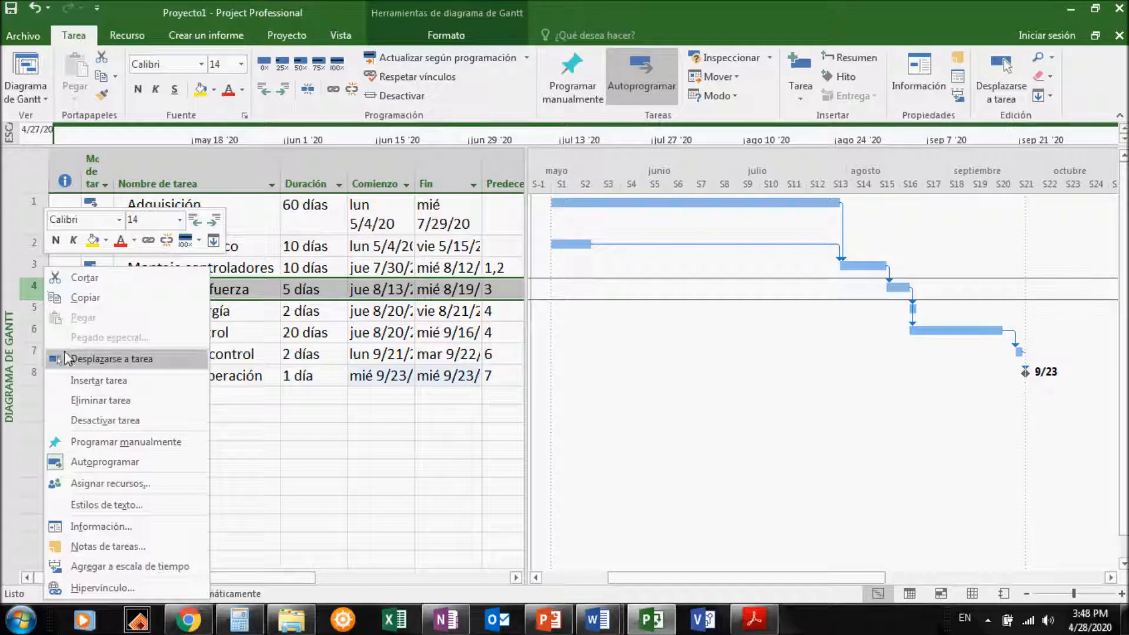
left_click(95, 380)
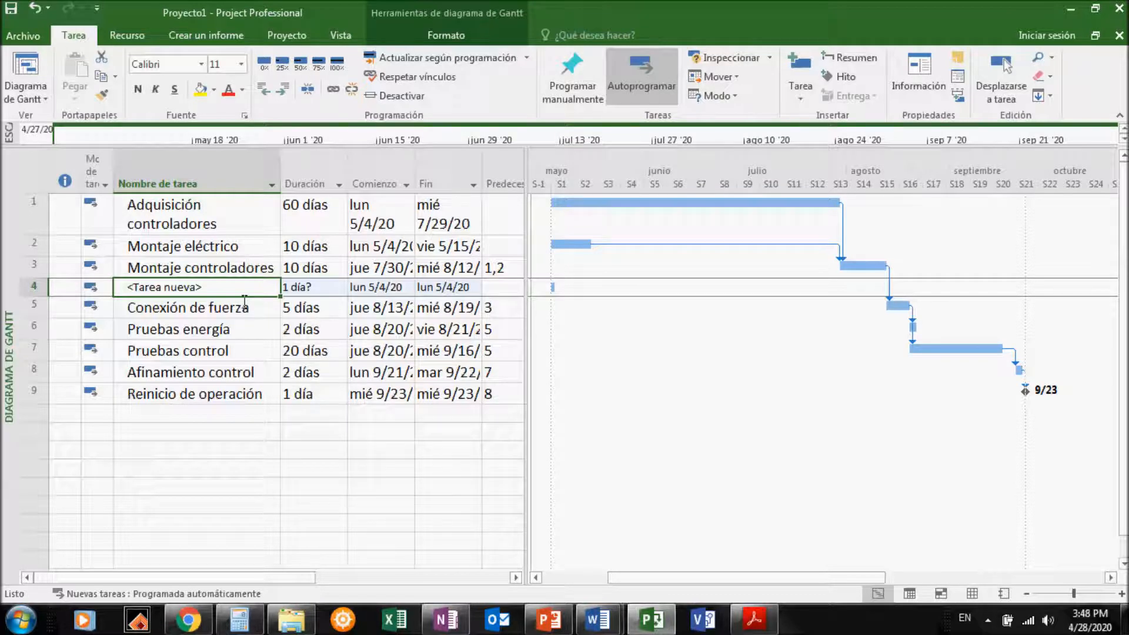
type("E")
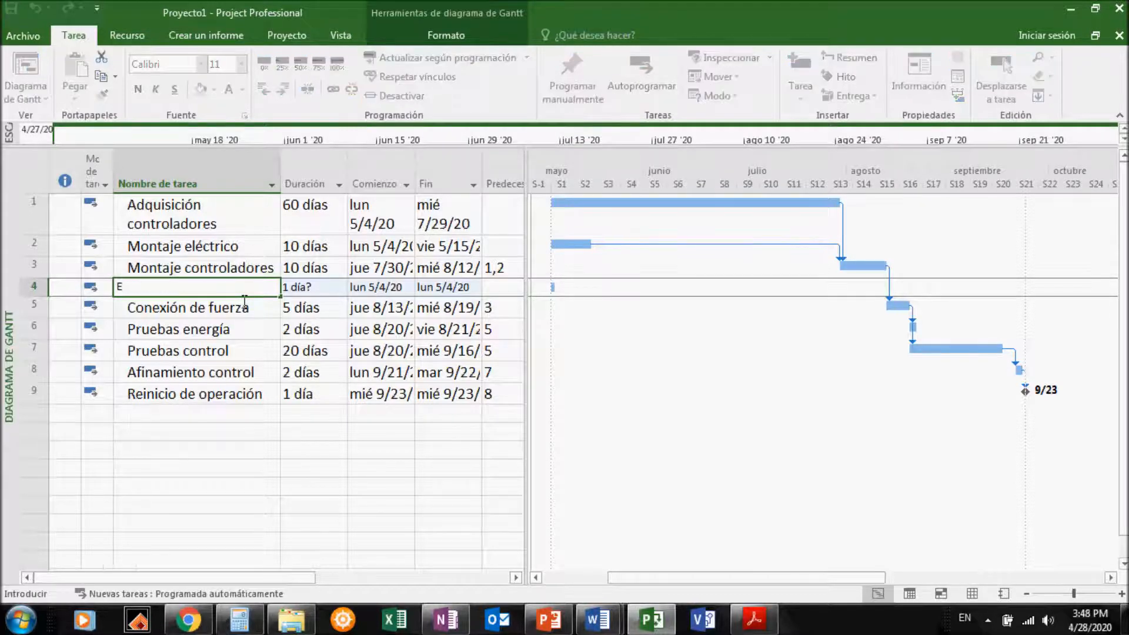
type("tapa final")
left_click(250, 306)
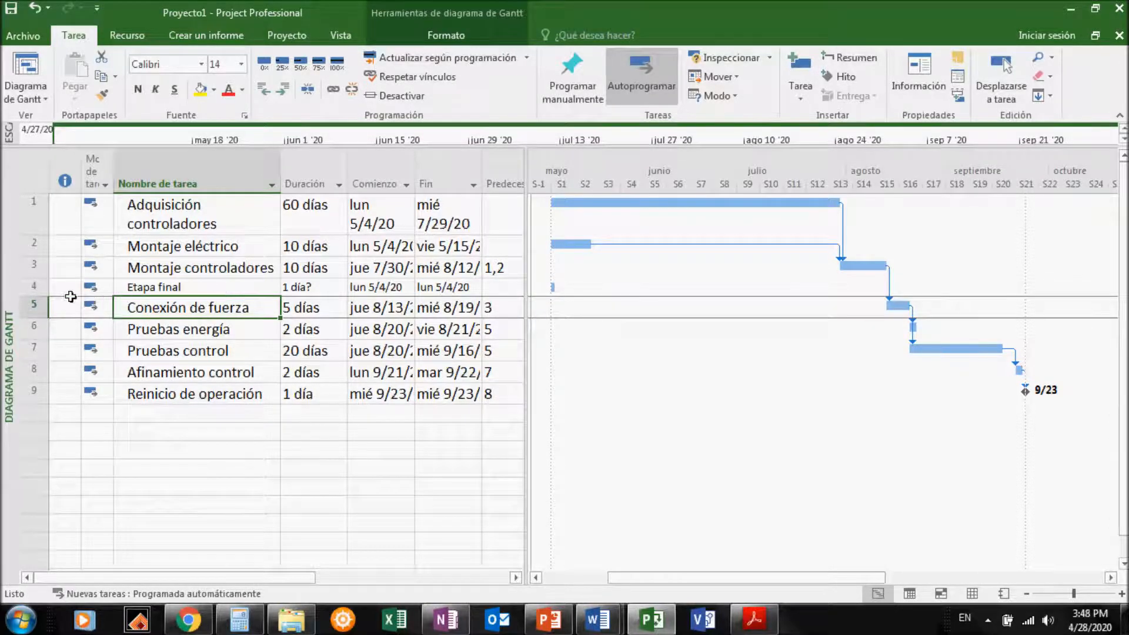
Set the font size of the whole Etapa final row to 14
left_click(44, 288)
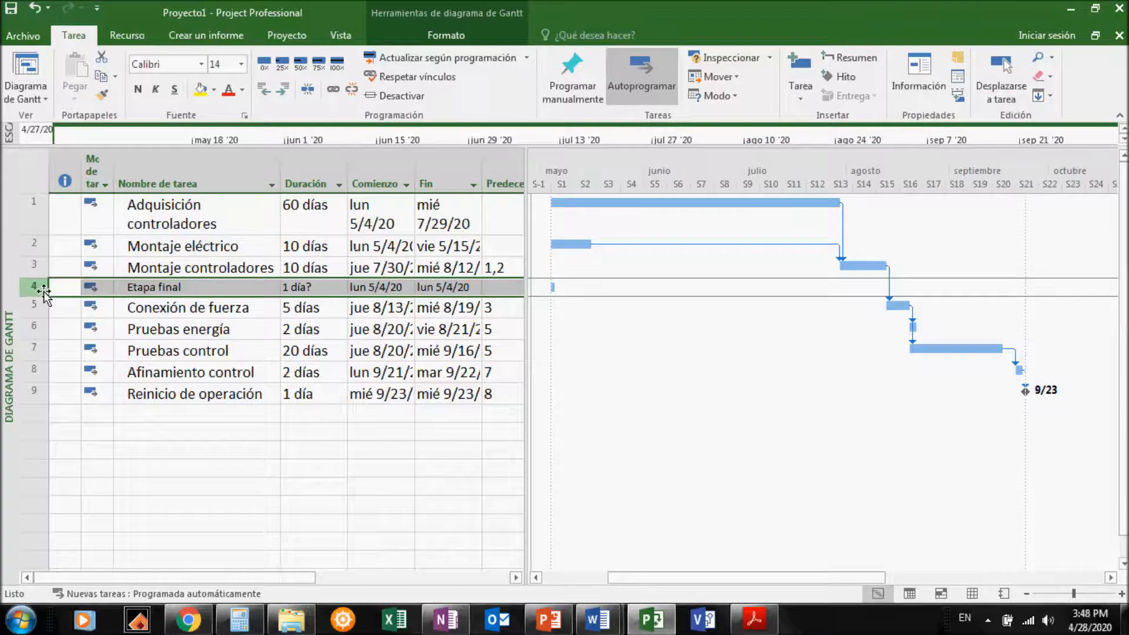
left_click(241, 63)
left_click(216, 162)
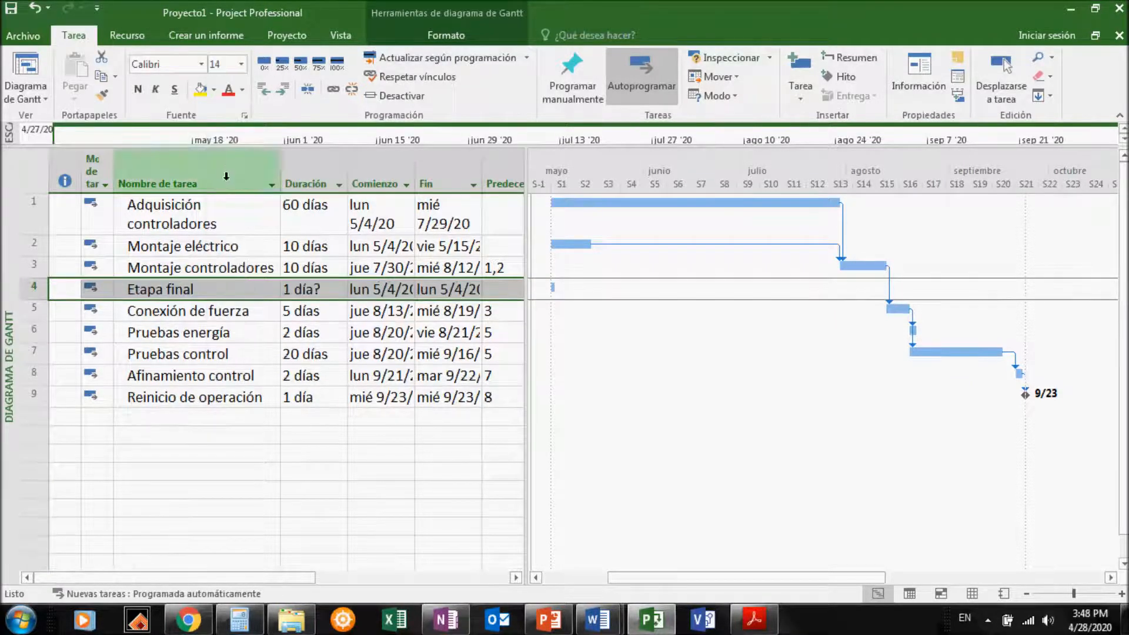
left_click(209, 298)
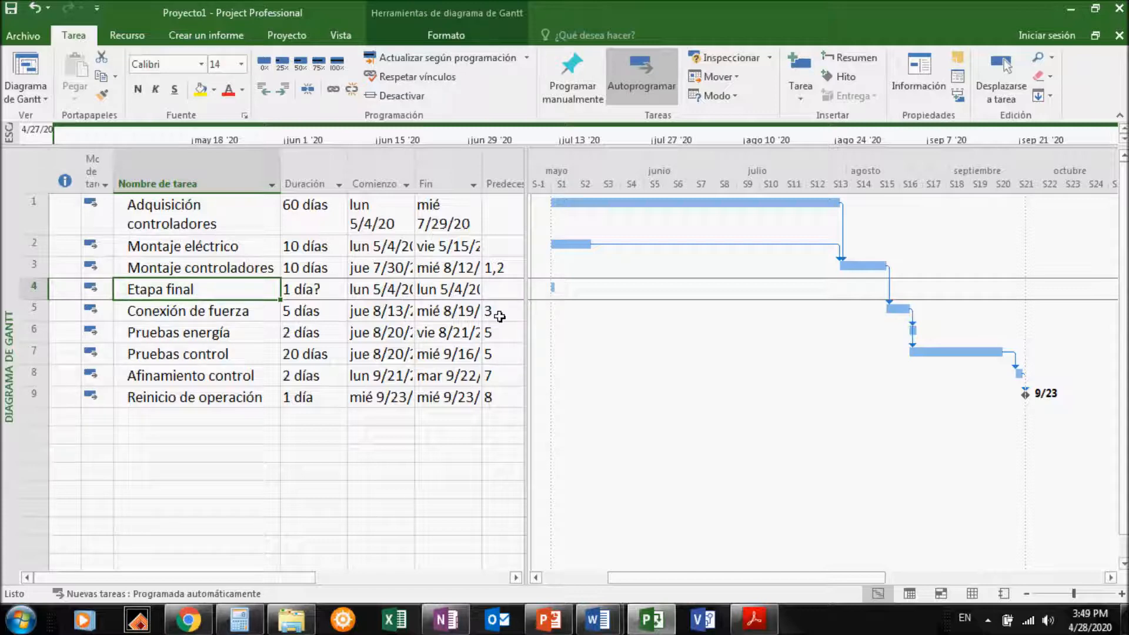
Indent the tasks from Conexión de fuerza through Reinicio de operación so they become subtasks of Etapa final
left_click(191, 317)
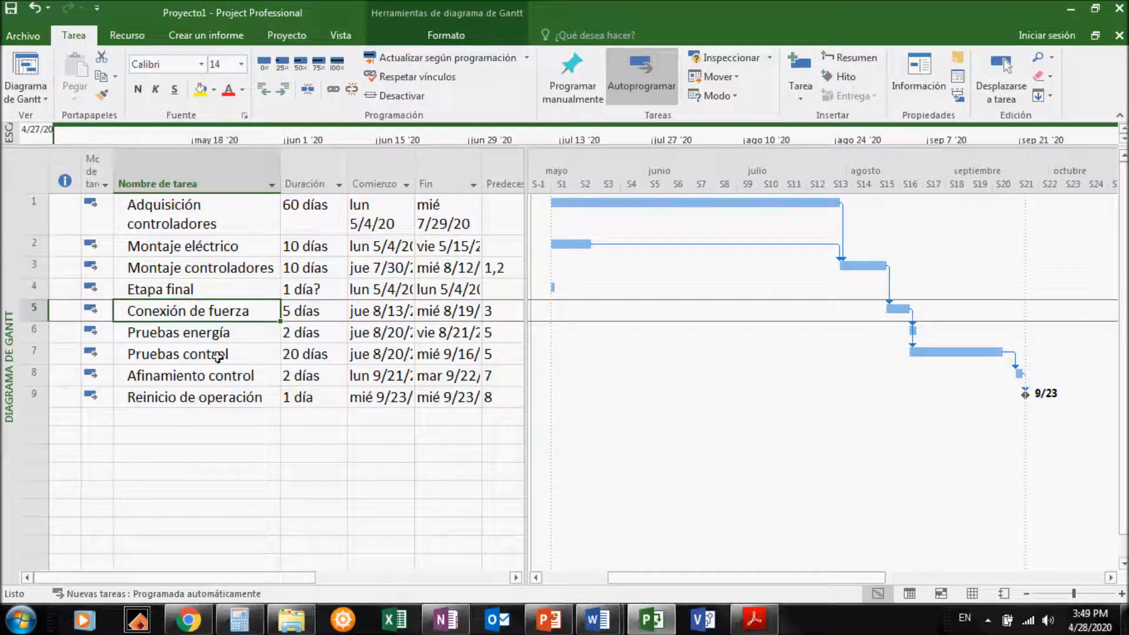
left_click(226, 400, "shift")
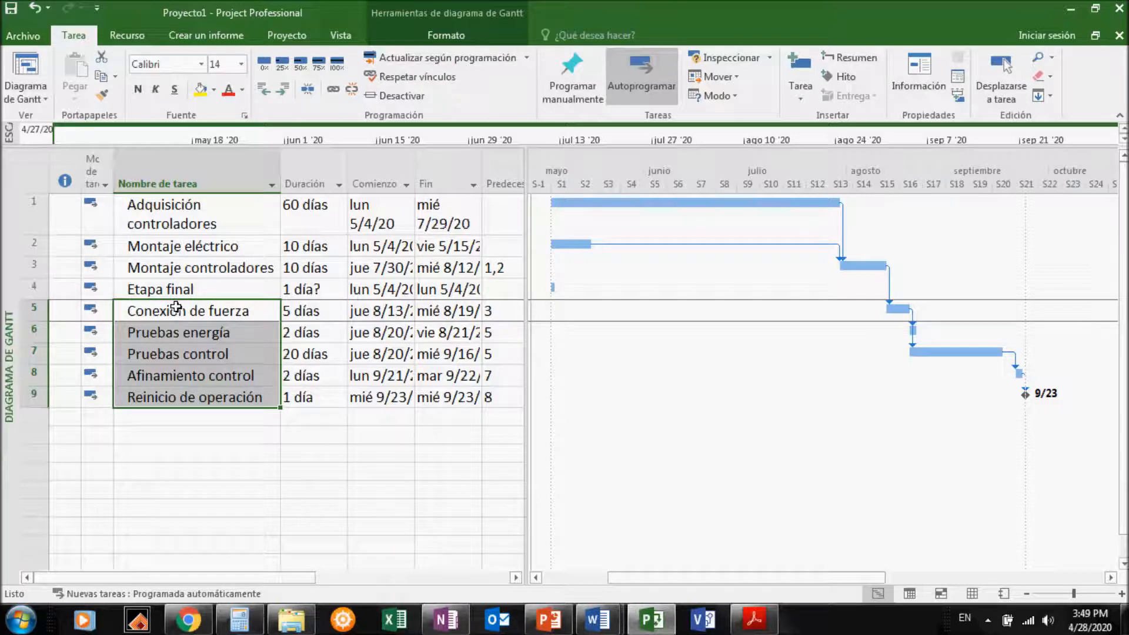
left_click(290, 100)
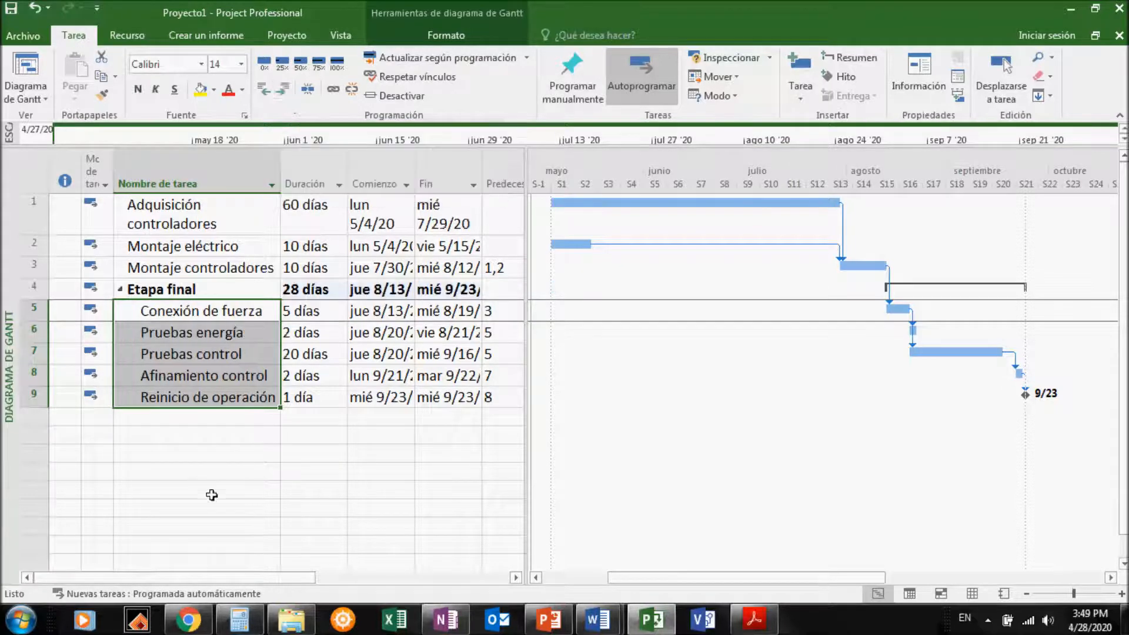
left_click(176, 295)
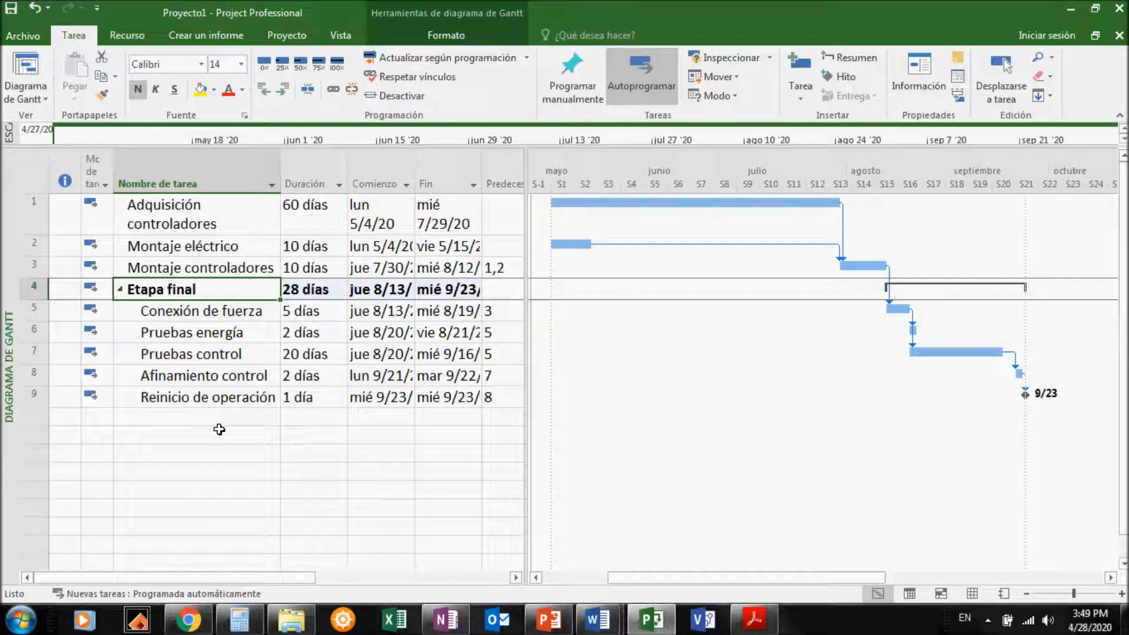
Try outdenting Reinicio de operación from the Etapa final group, and undo that outdent
left_click(227, 402)
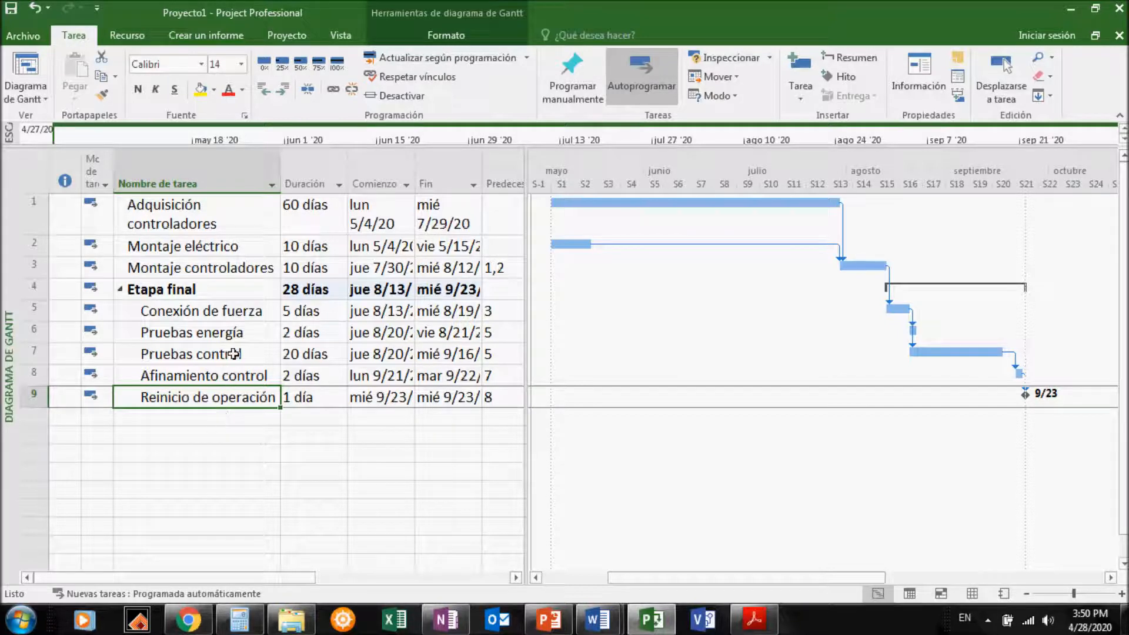
left_click(263, 91)
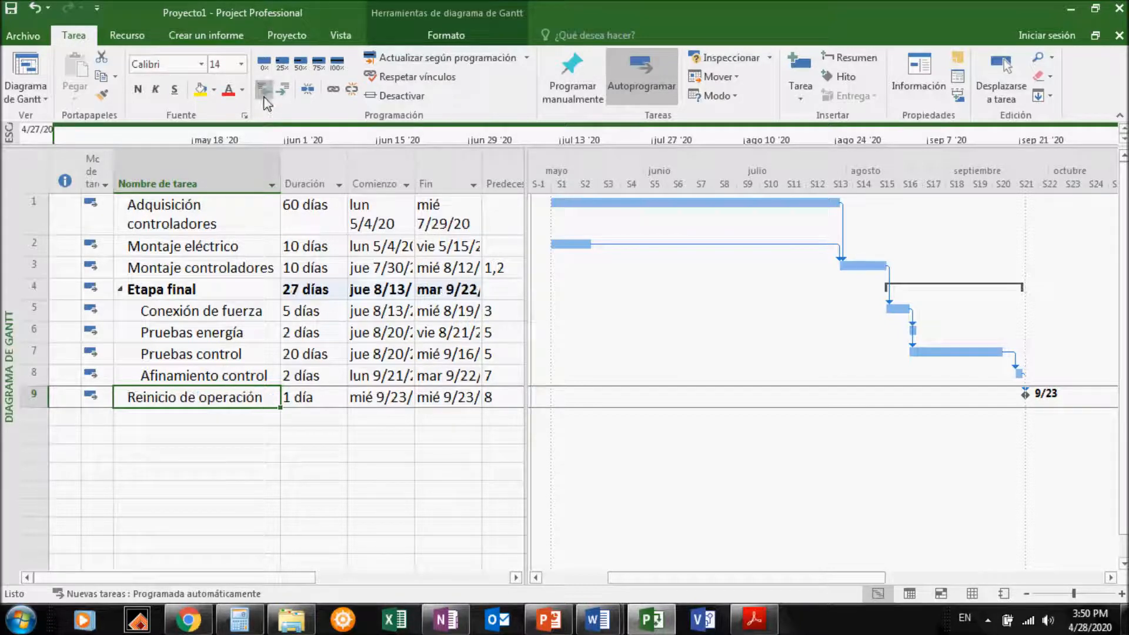
left_click(197, 509)
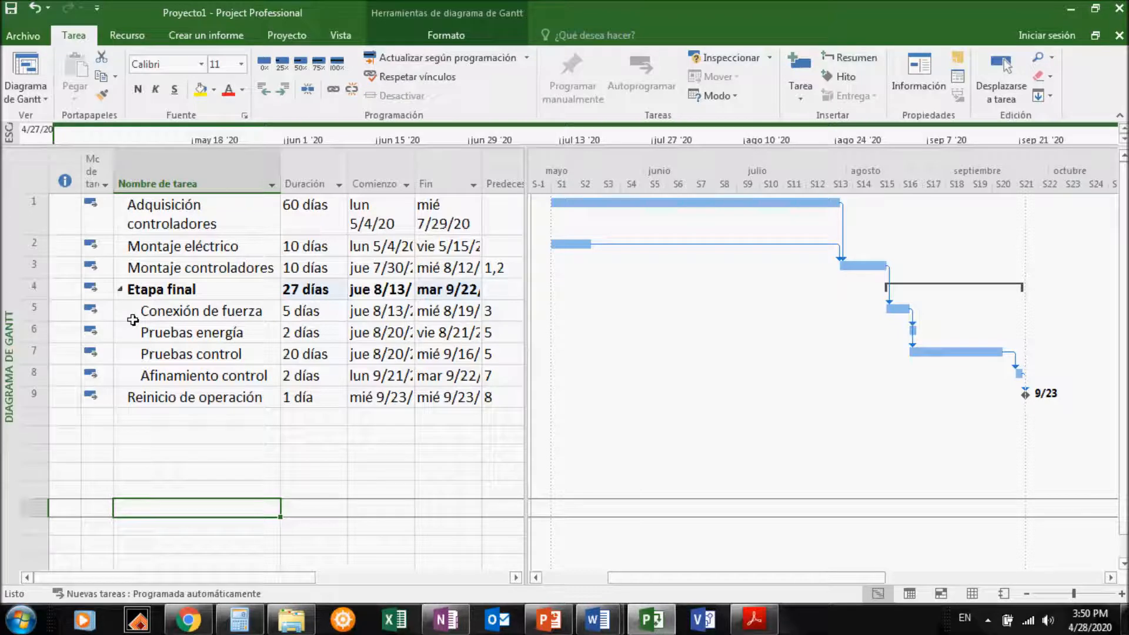
left_click(36, 7)
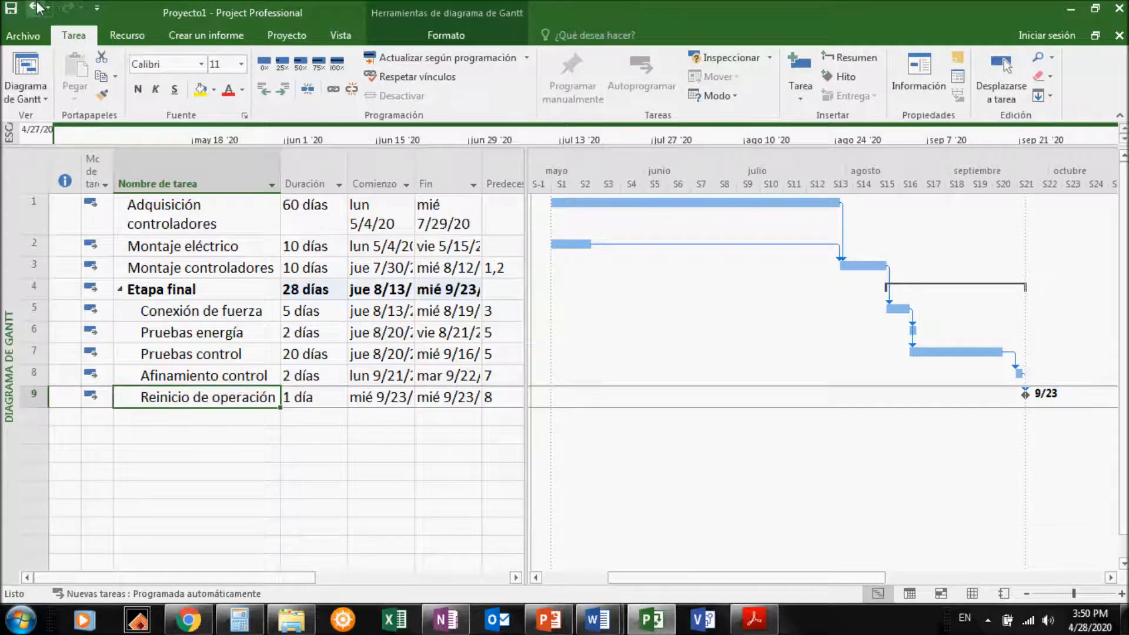
left_click(265, 463)
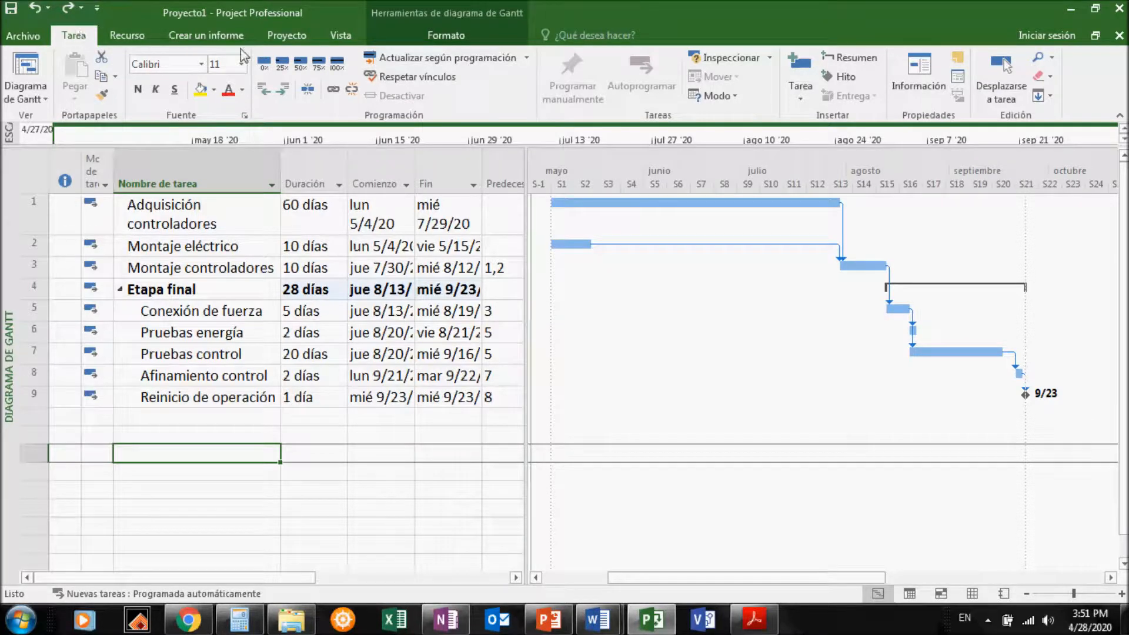
Show the project summary task above all tasks in the Gantt table
left_click(431, 35)
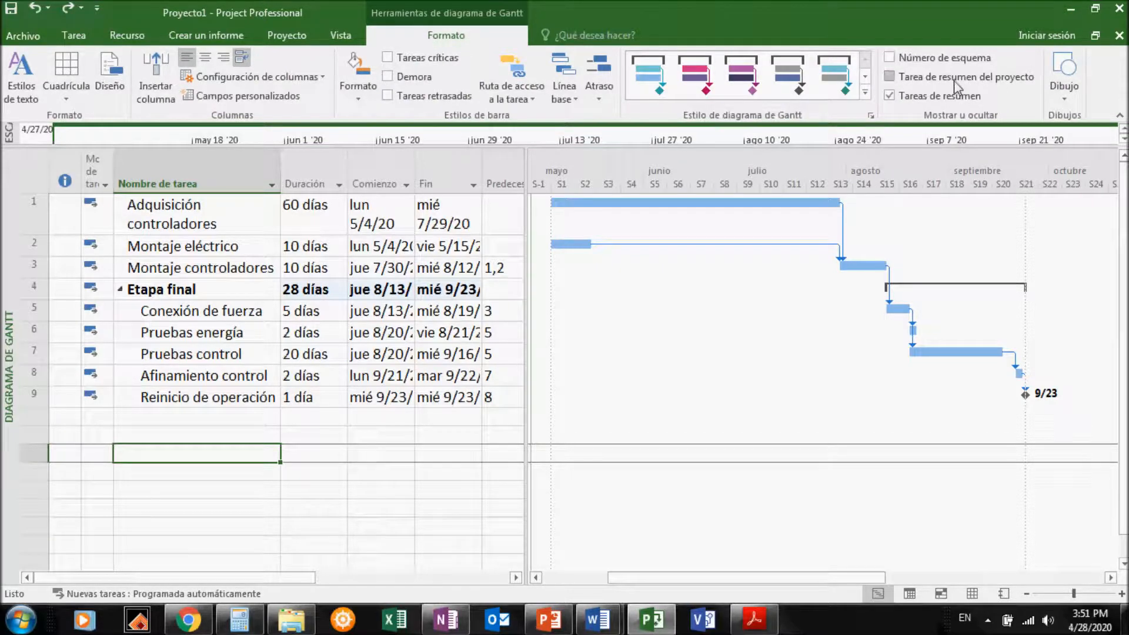
left_click(886, 79)
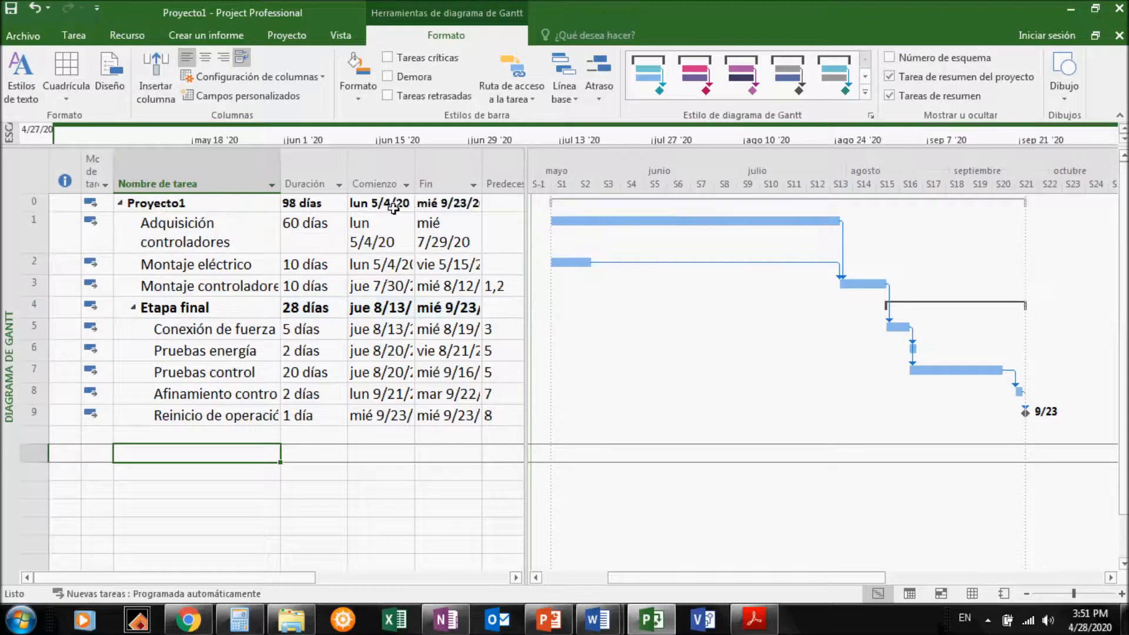
left_click(180, 211)
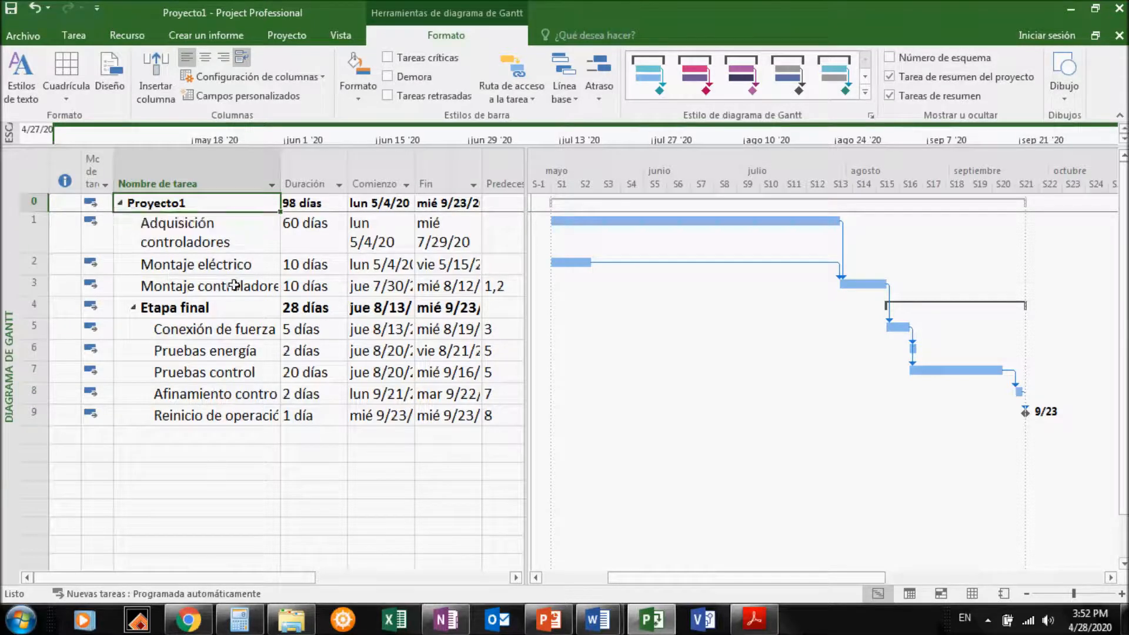
left_click(239, 460)
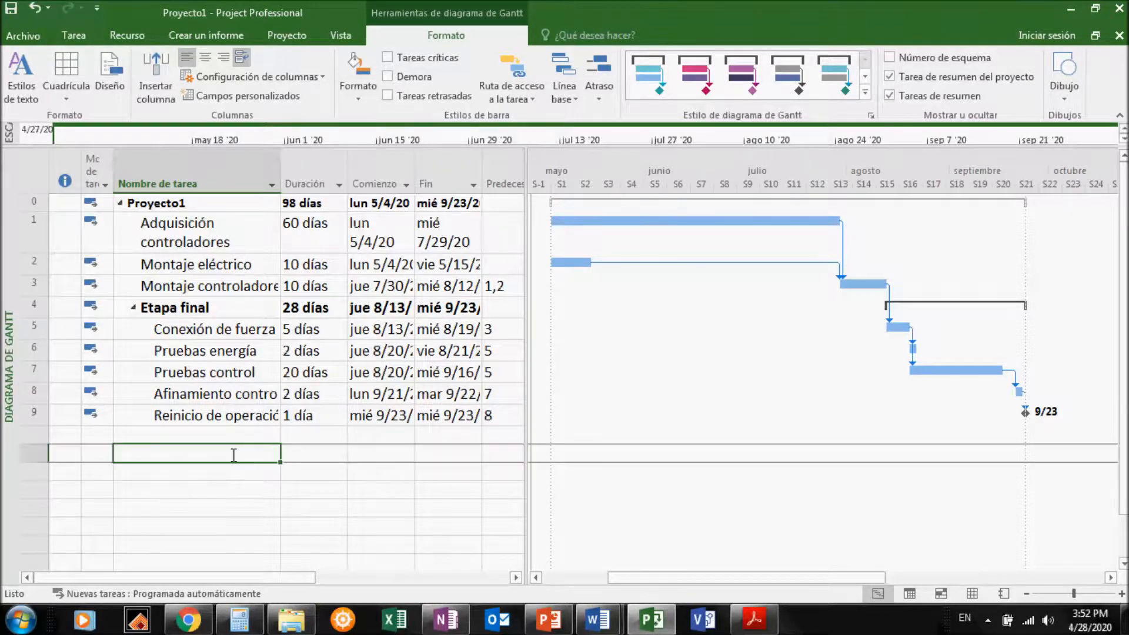
Examine the duration, start date and finish date of the project summary task
left_click(326, 207)
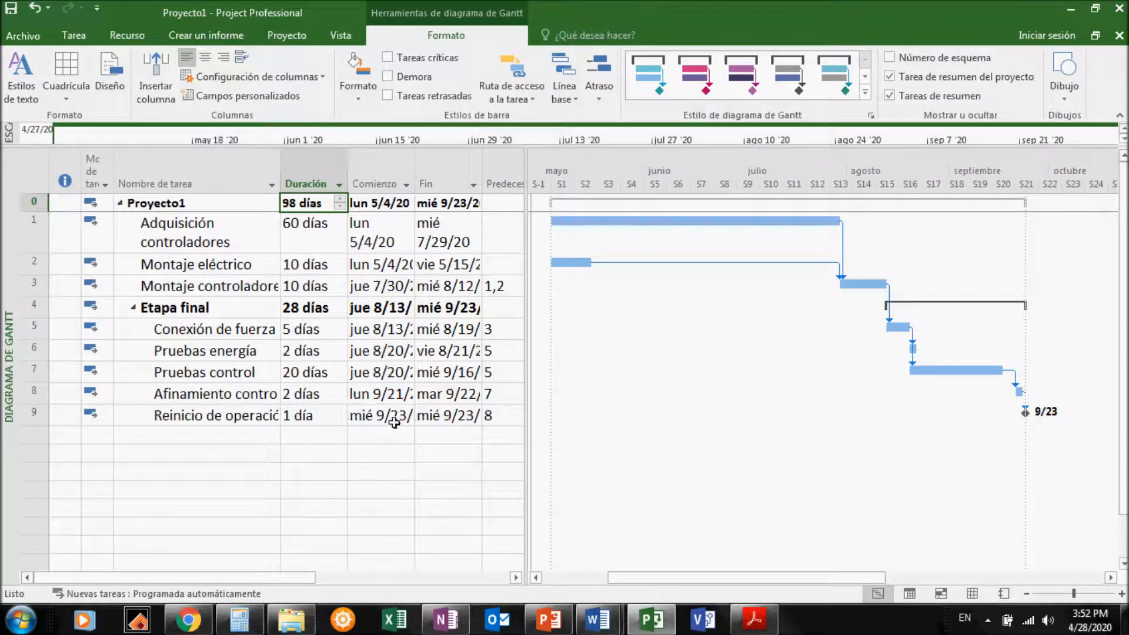
left_click(339, 250)
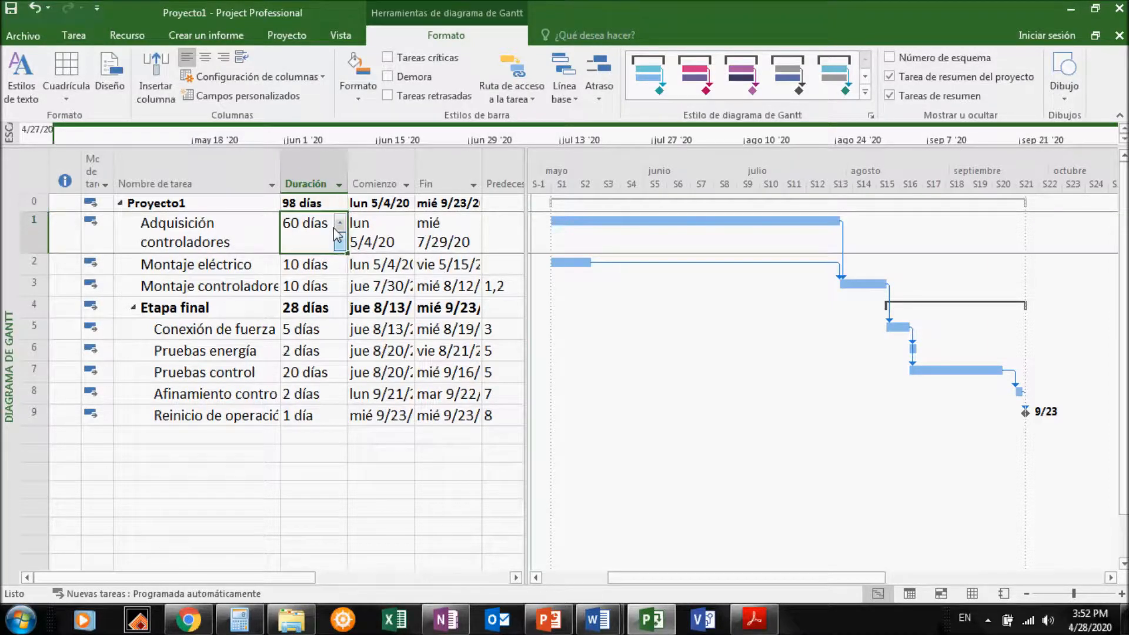
key("Up")
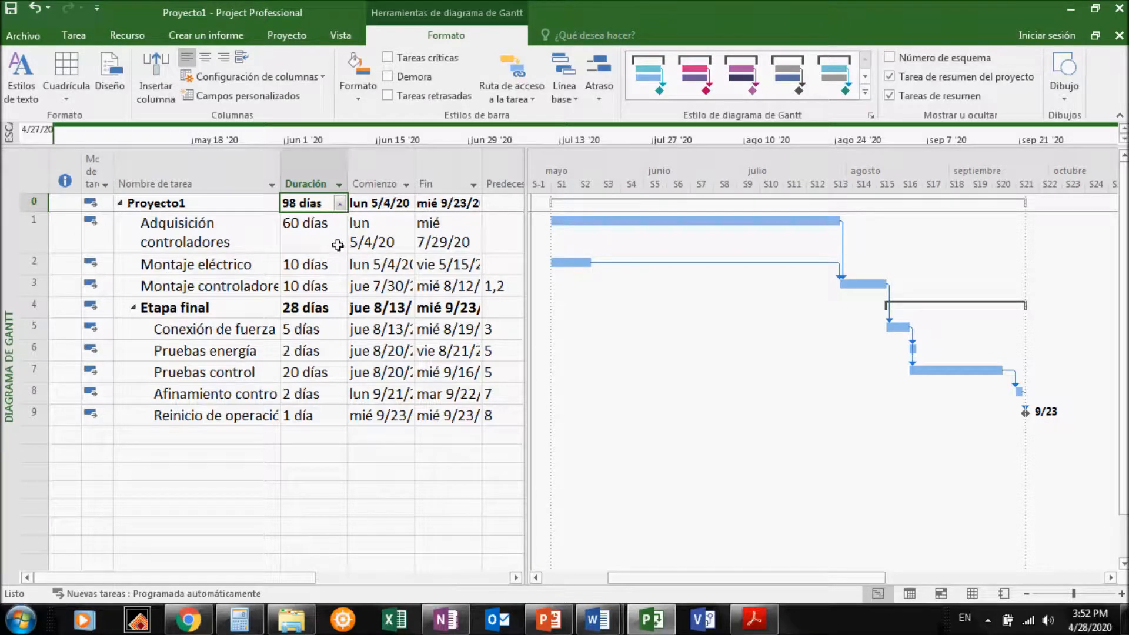
key("Right")
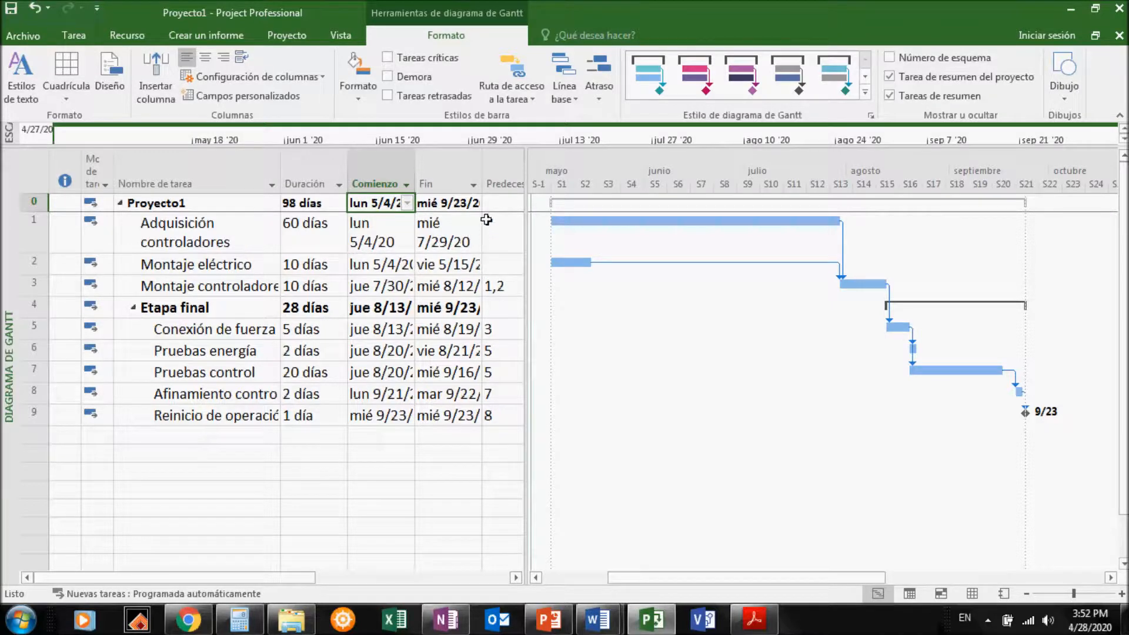
key("Right")
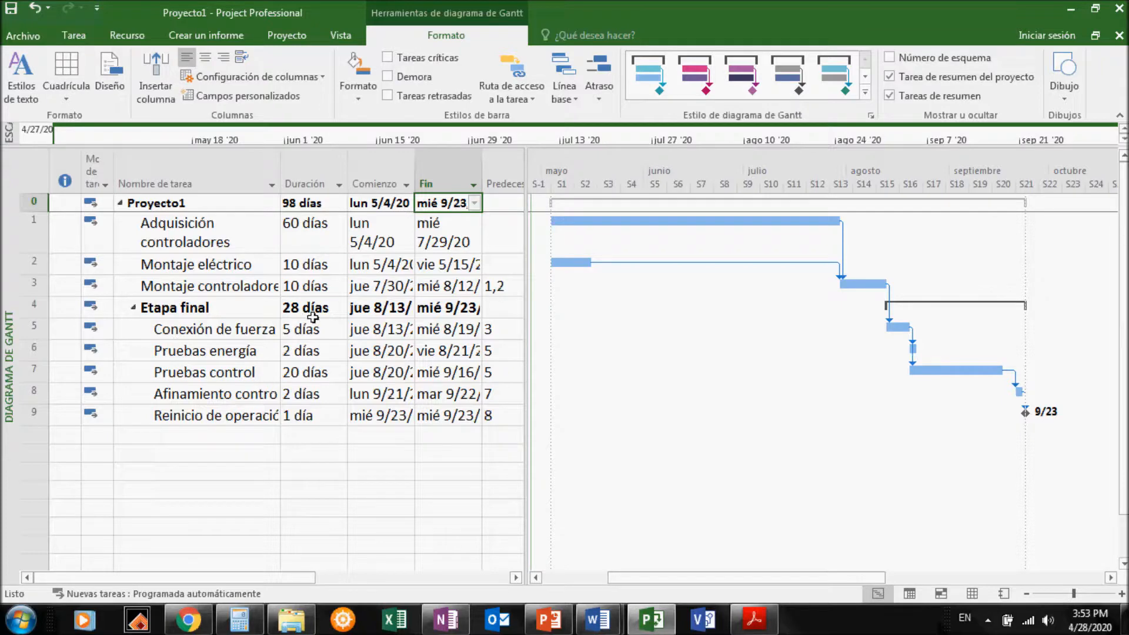
Collapse and re-expand the Etapa final group and the project summary task to compare the summary and detailed views
left_click(133, 307)
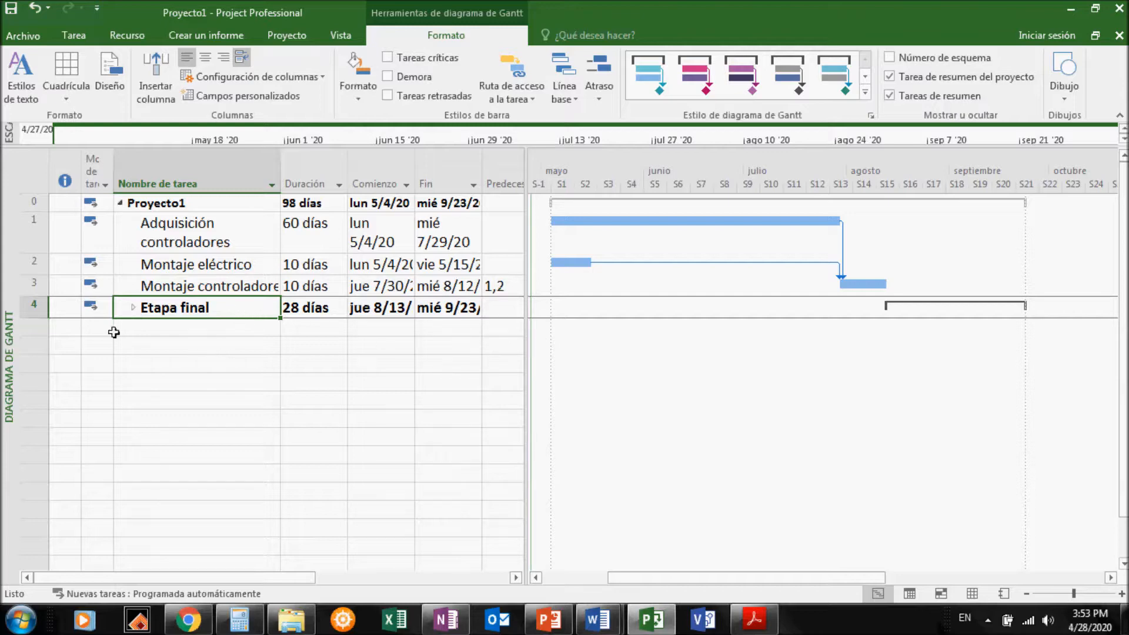
left_click(134, 309)
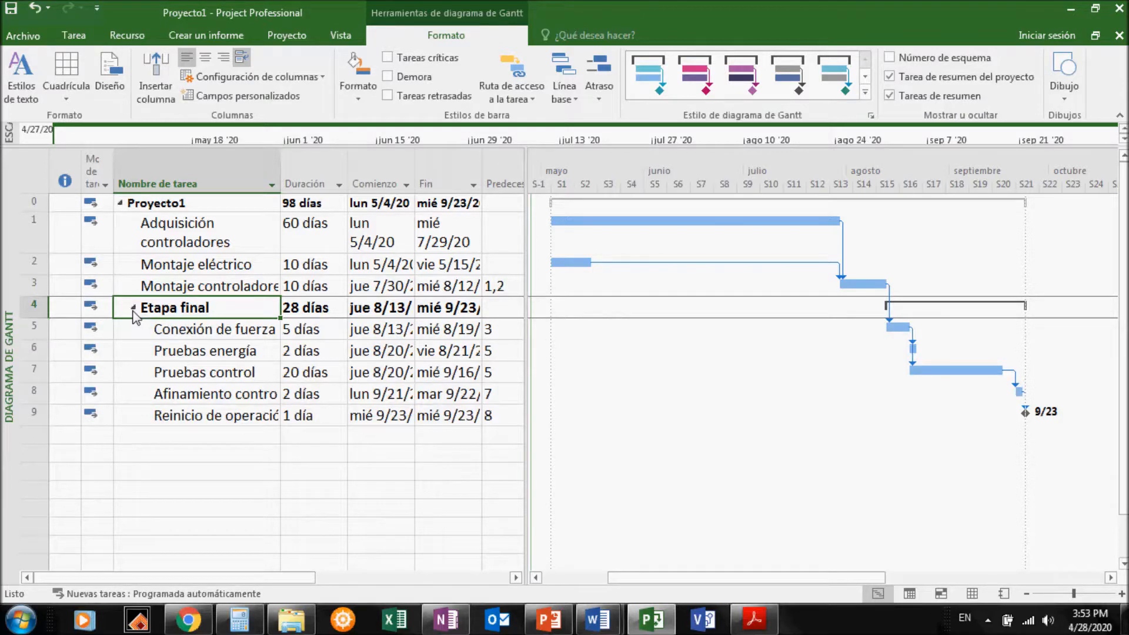
left_click(120, 203)
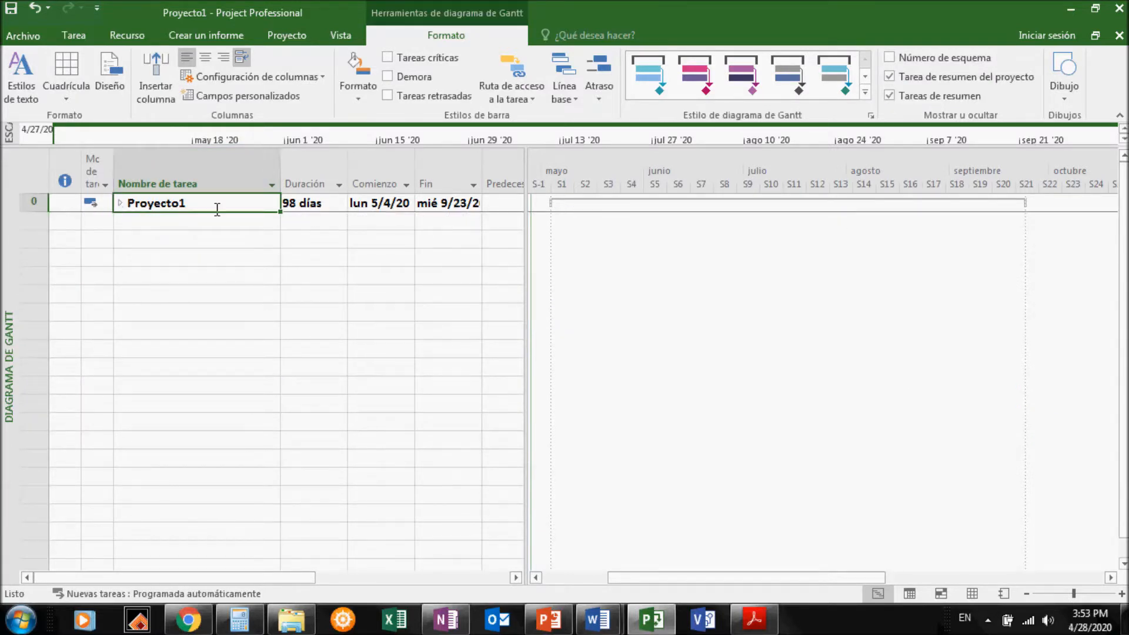
left_click(120, 203)
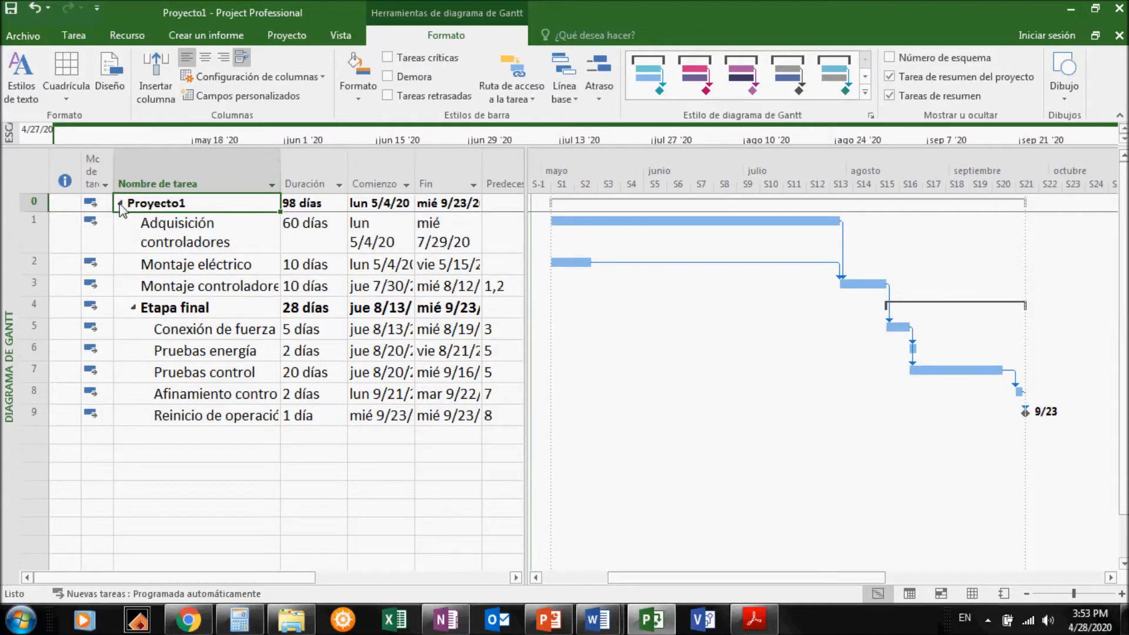
left_click(196, 473)
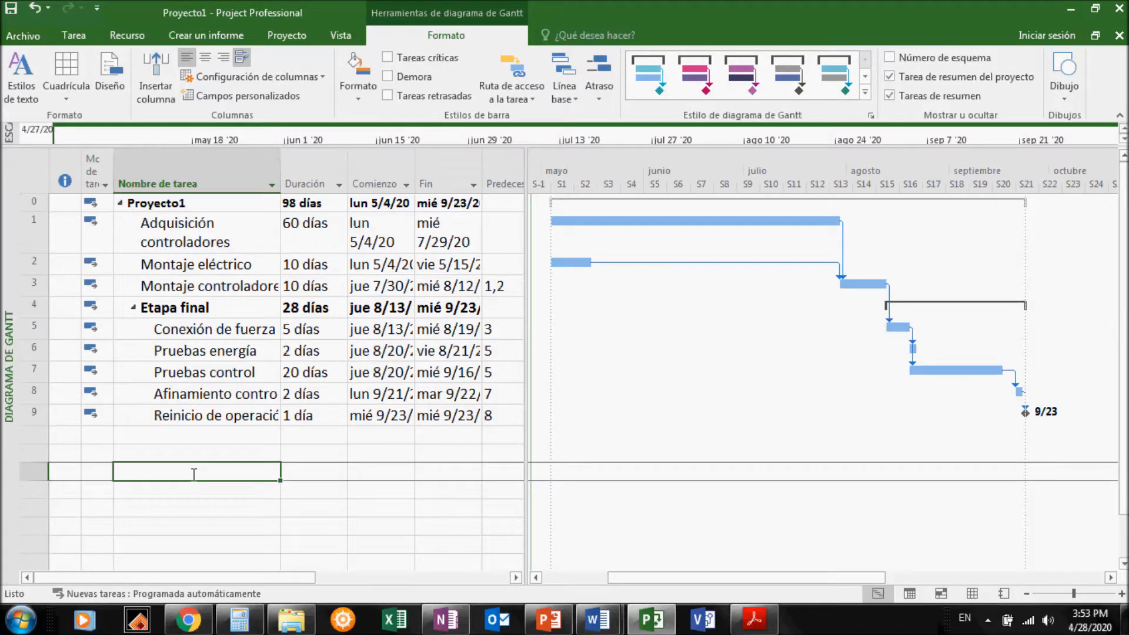